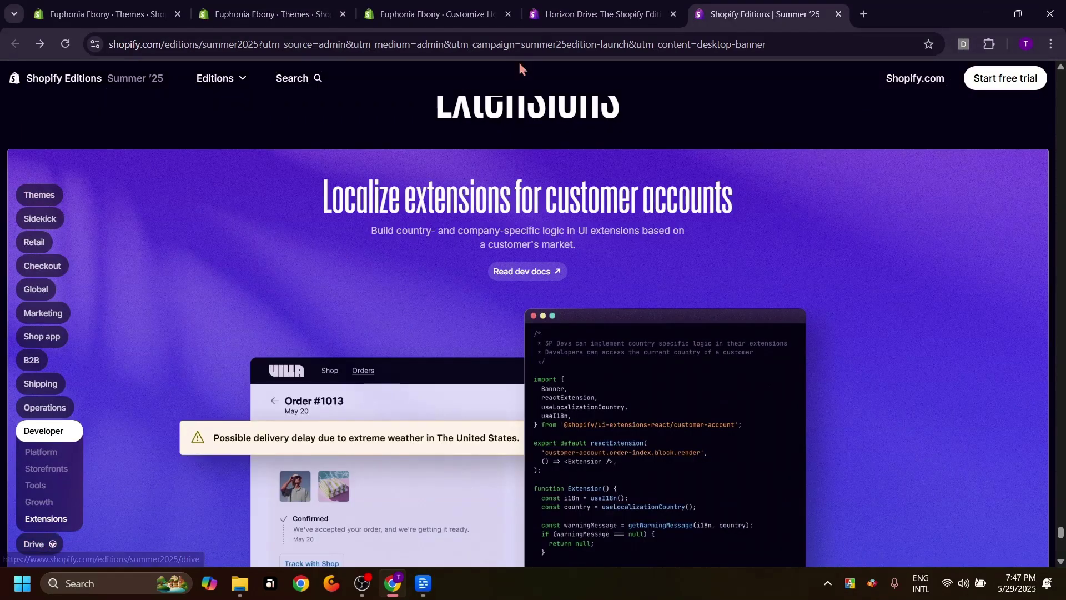
Switch to the Horizon Drive page, start the game and drive the car along the track
click(555, 19)
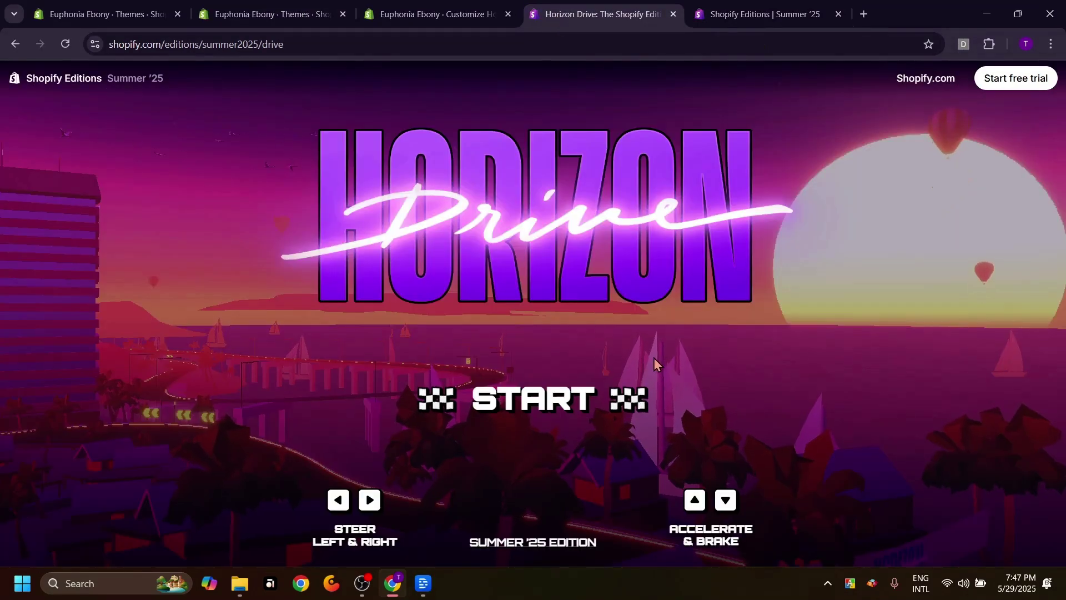
click(550, 400)
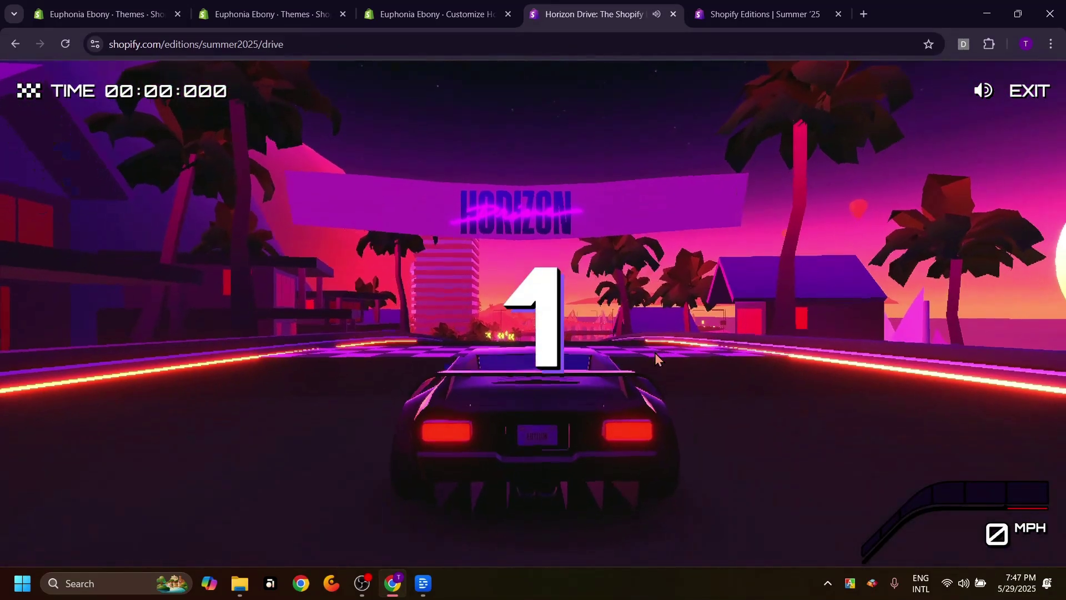
key(Up)
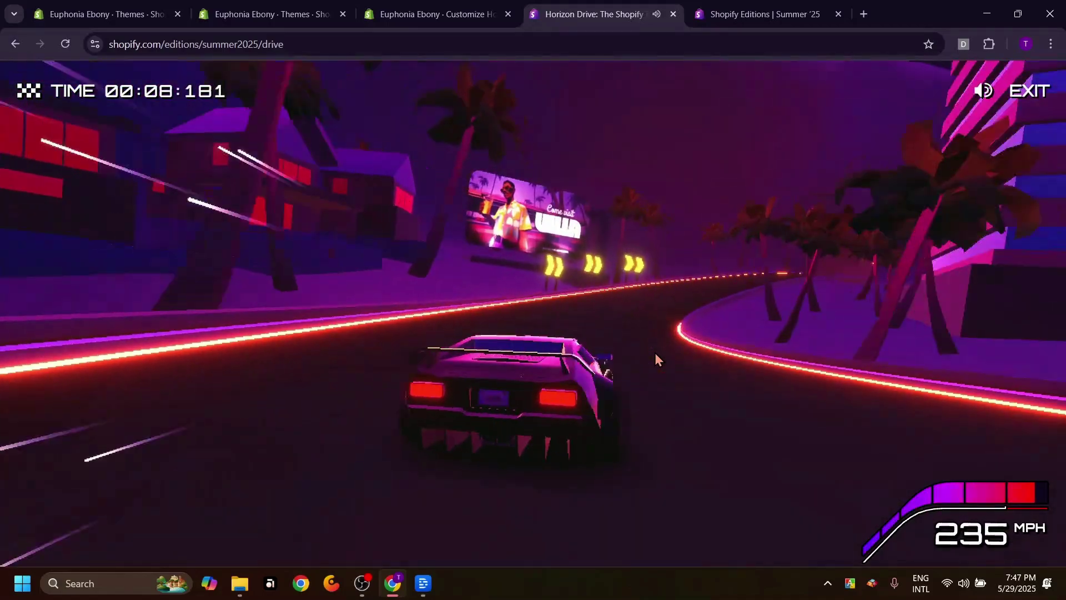
key(Right)
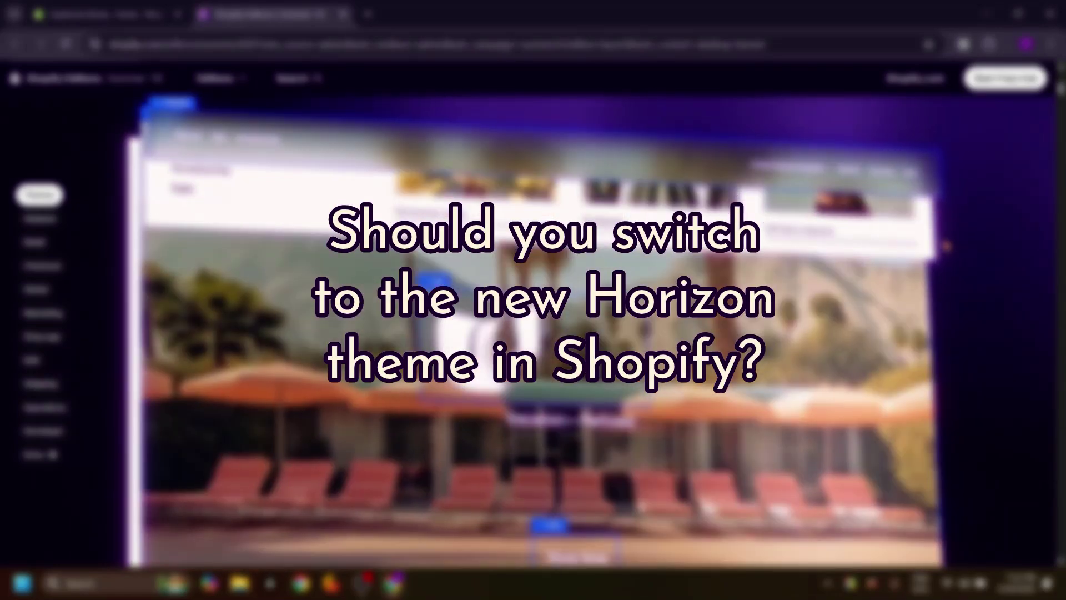
Look through the Shopify Editions Summer '25 page from the Horizon theme showcase to the Sidekick section
scroll(533, 333, down, 10)
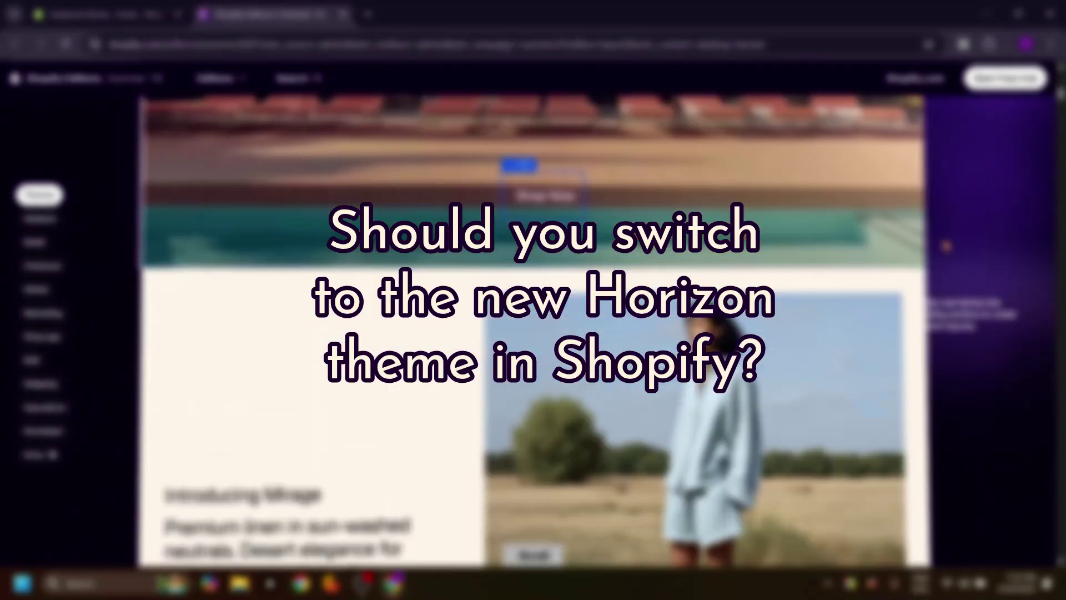
scroll(533, 333, down, 2)
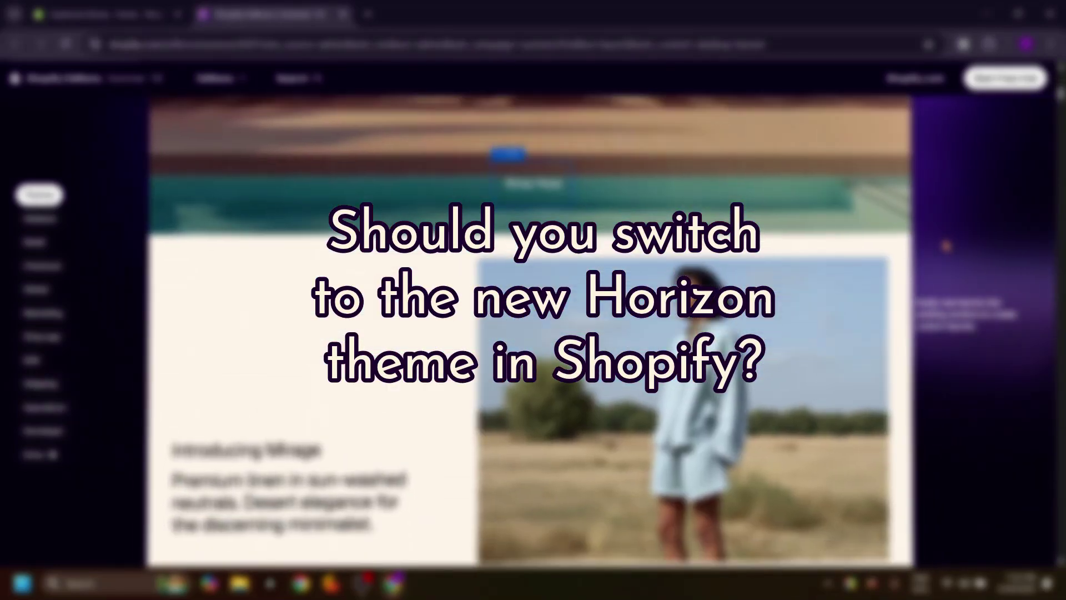
scroll(533, 333, down, 2)
scroll(533, 333, down, 1)
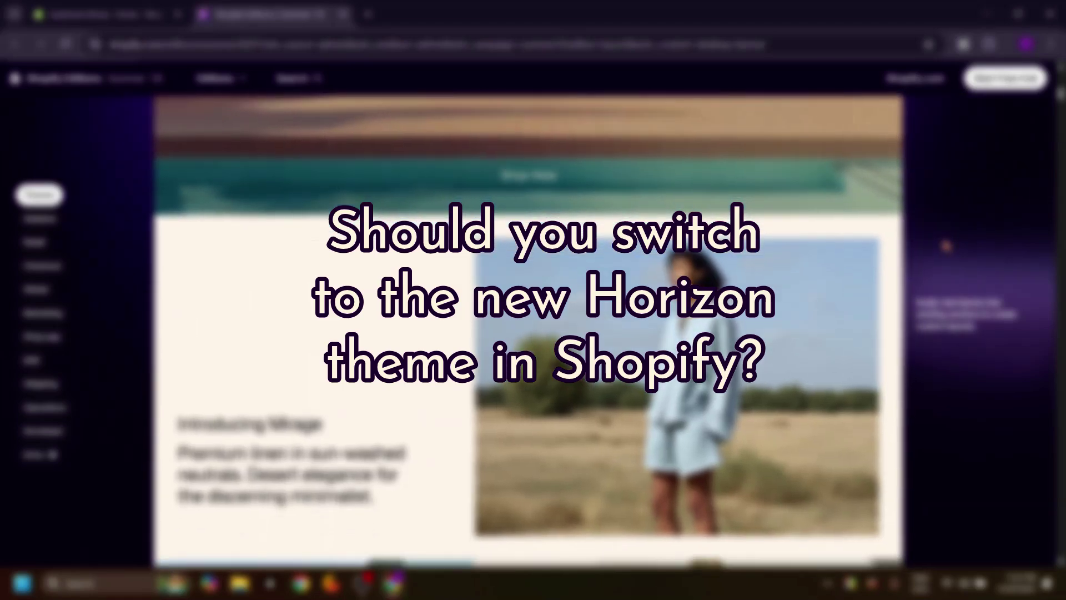
scroll(533, 333, down, 10)
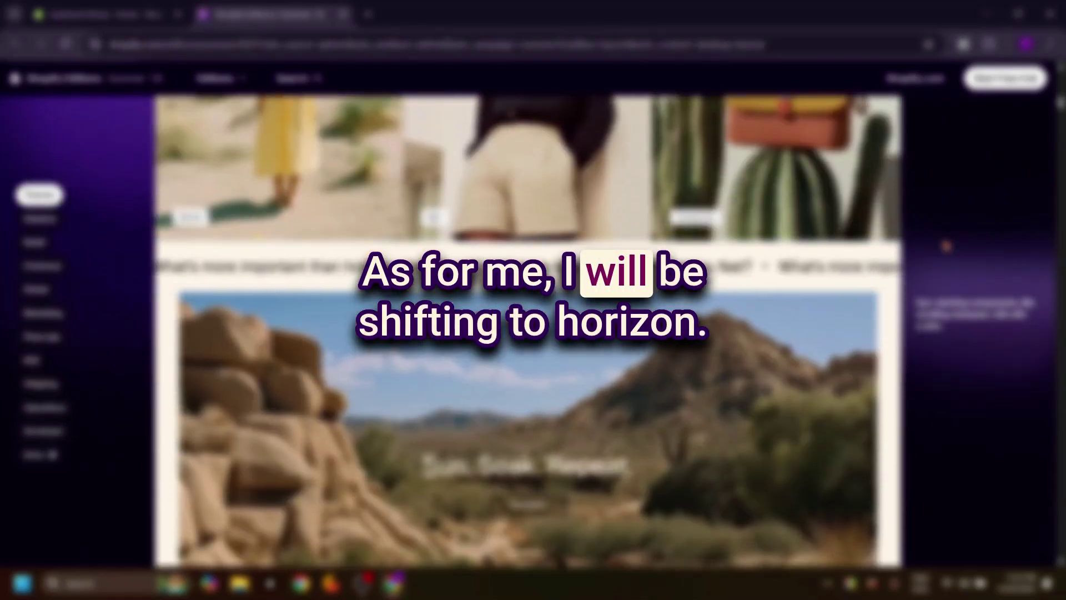
scroll(533, 333, down, 3)
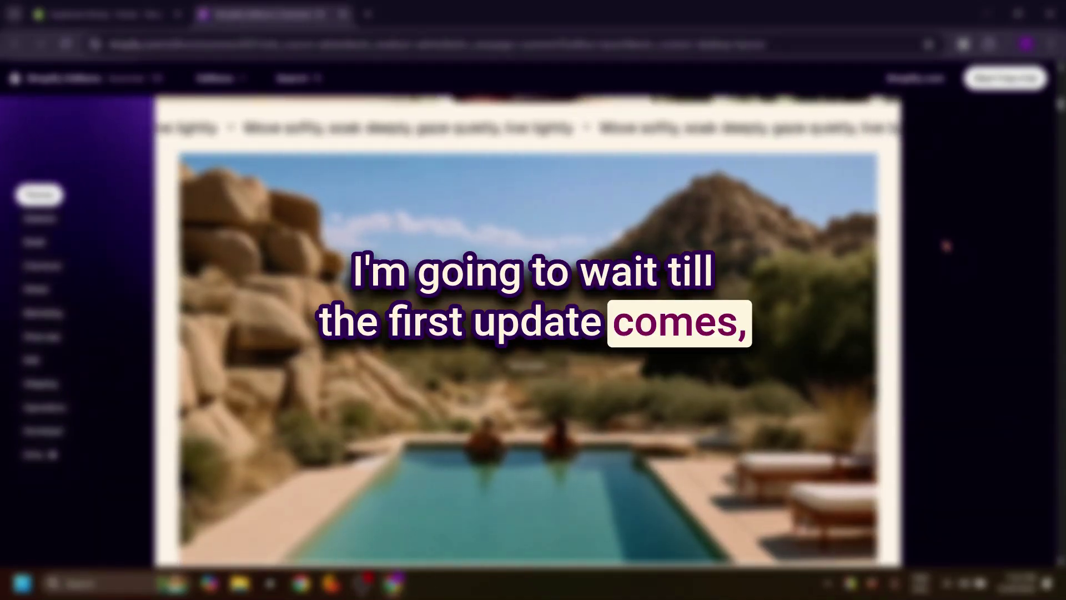
scroll(946, 246, down, 3)
scroll(945, 246, down, 1)
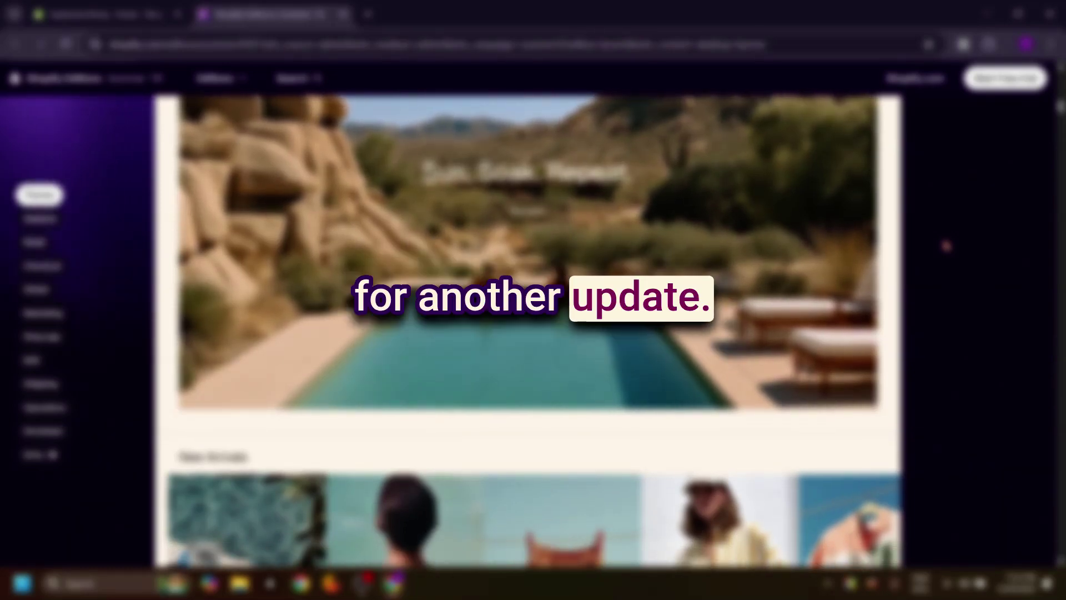
scroll(946, 246, down, 7)
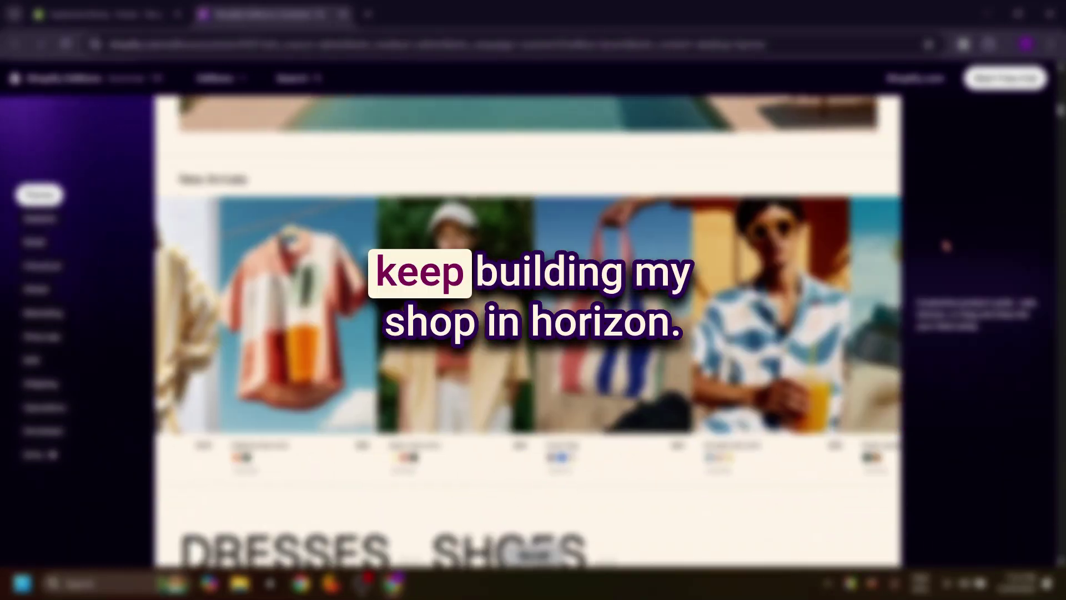
scroll(946, 246, down, 5)
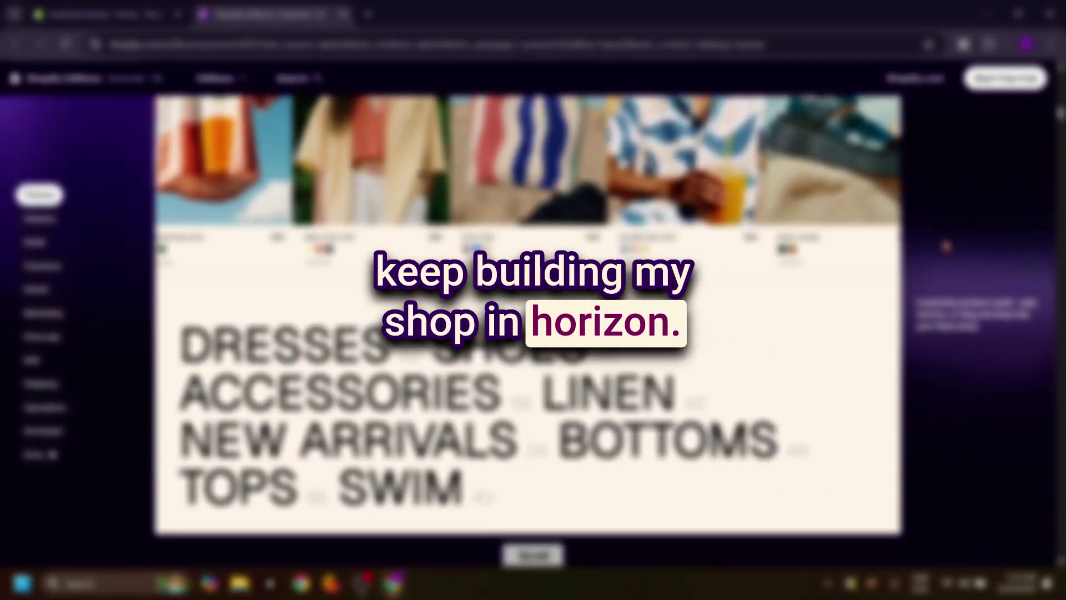
scroll(946, 246, down, 7)
scroll(946, 246, up, 5)
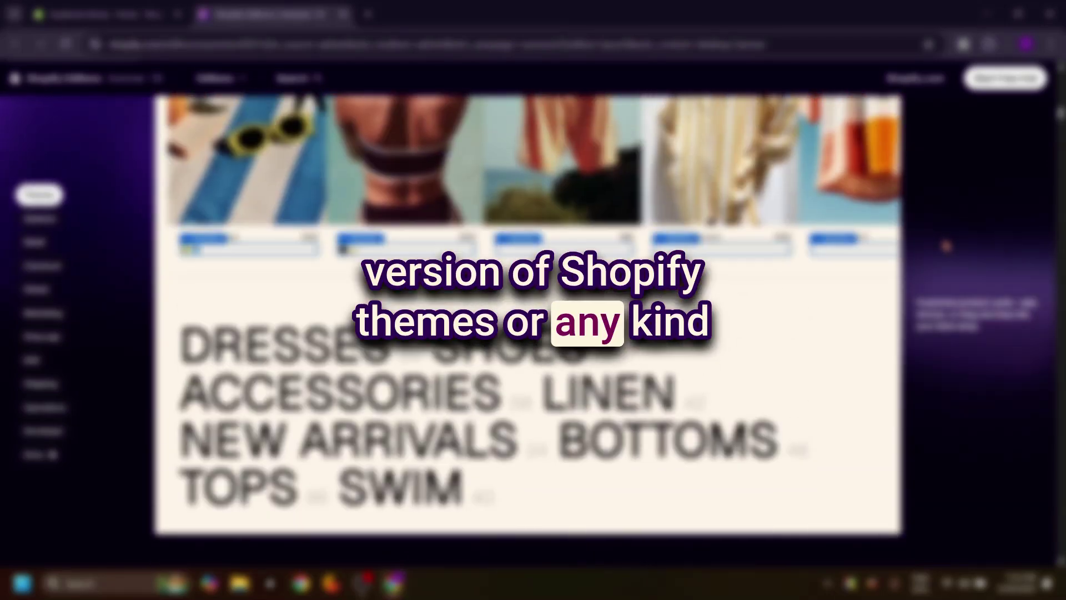
scroll(946, 246, up, 3)
scroll(945, 246, down, 1)
scroll(945, 246, down, 9)
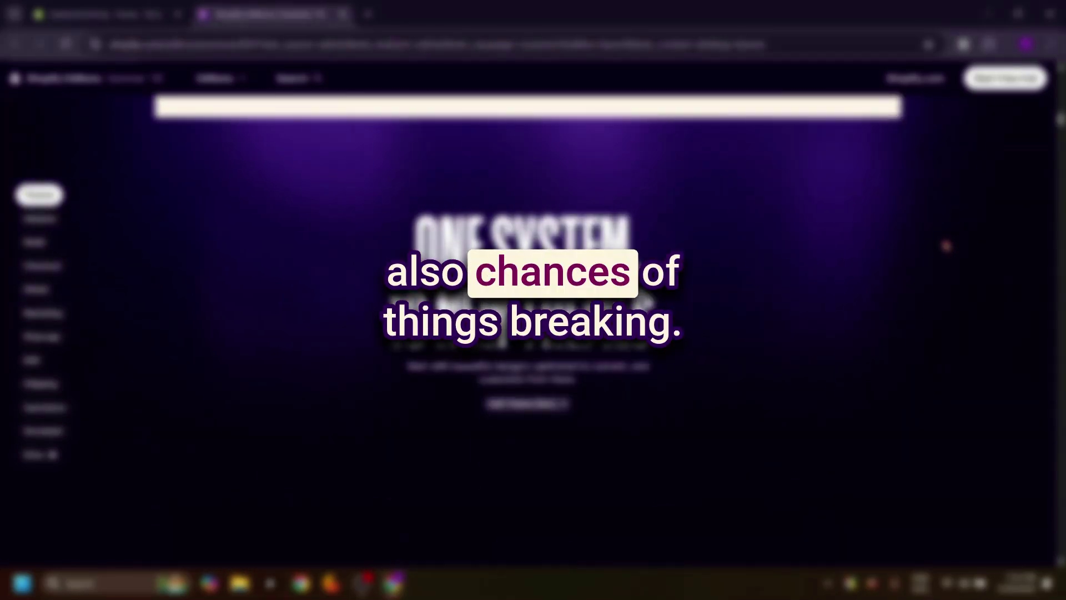
scroll(946, 246, down, 5)
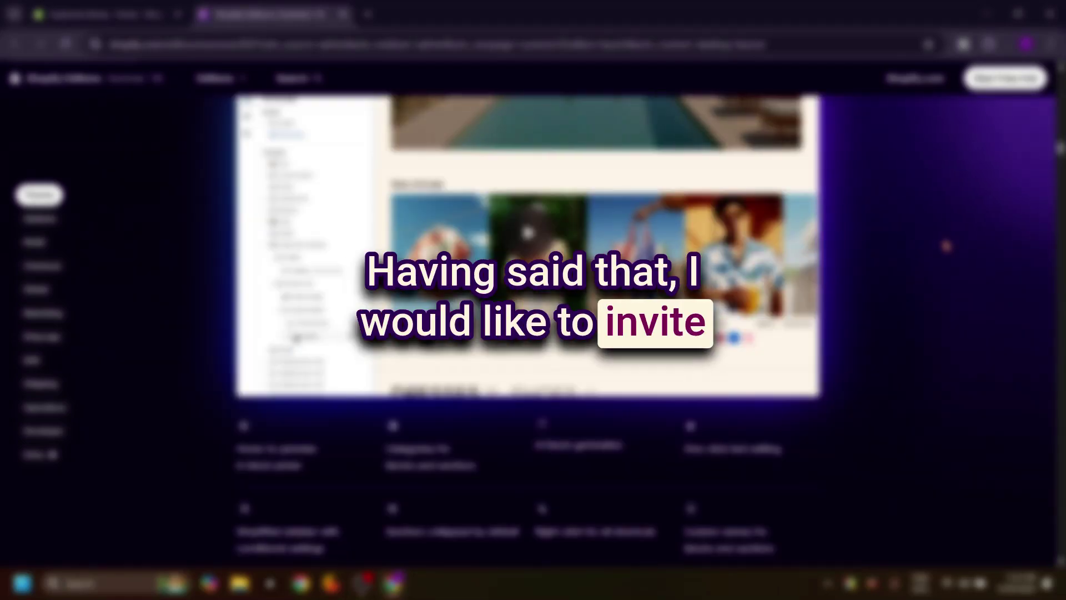
scroll(946, 246, down, 4)
scroll(946, 246, down, 2)
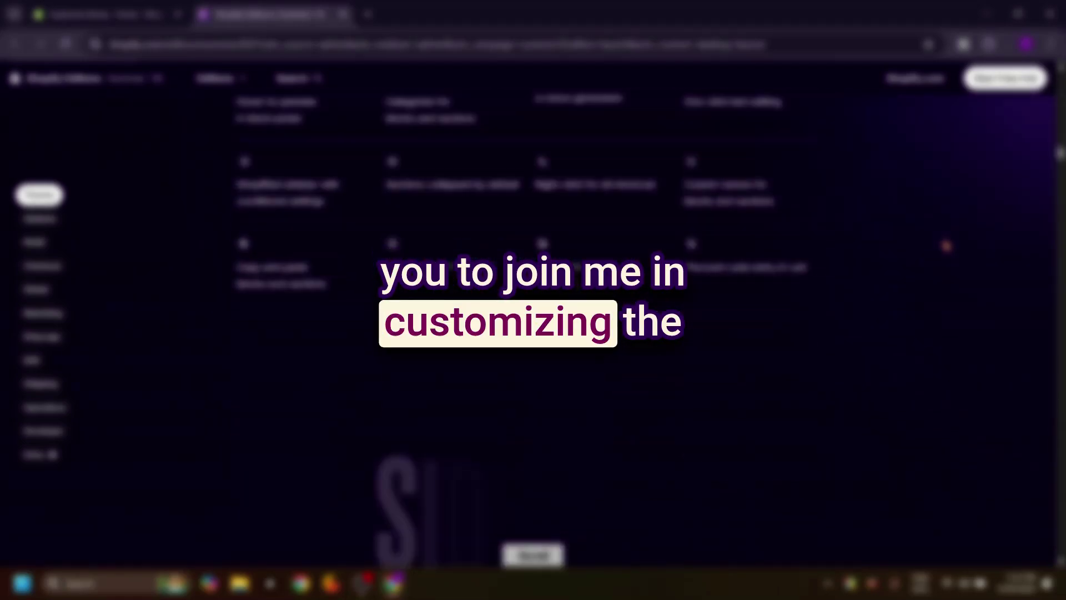
scroll(946, 246, down, 7)
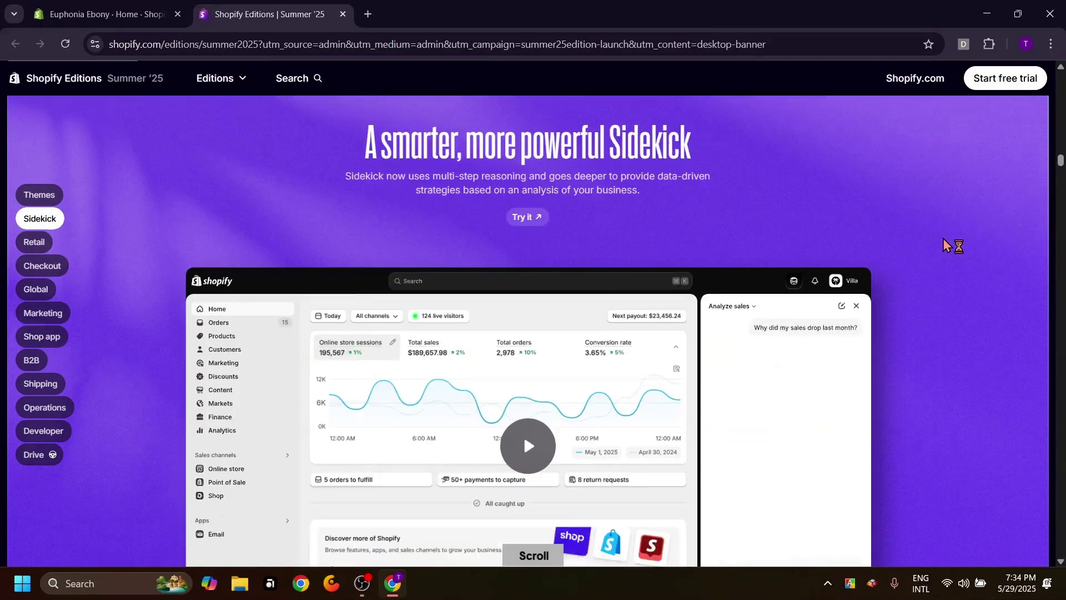
scroll(943, 239, down, 2)
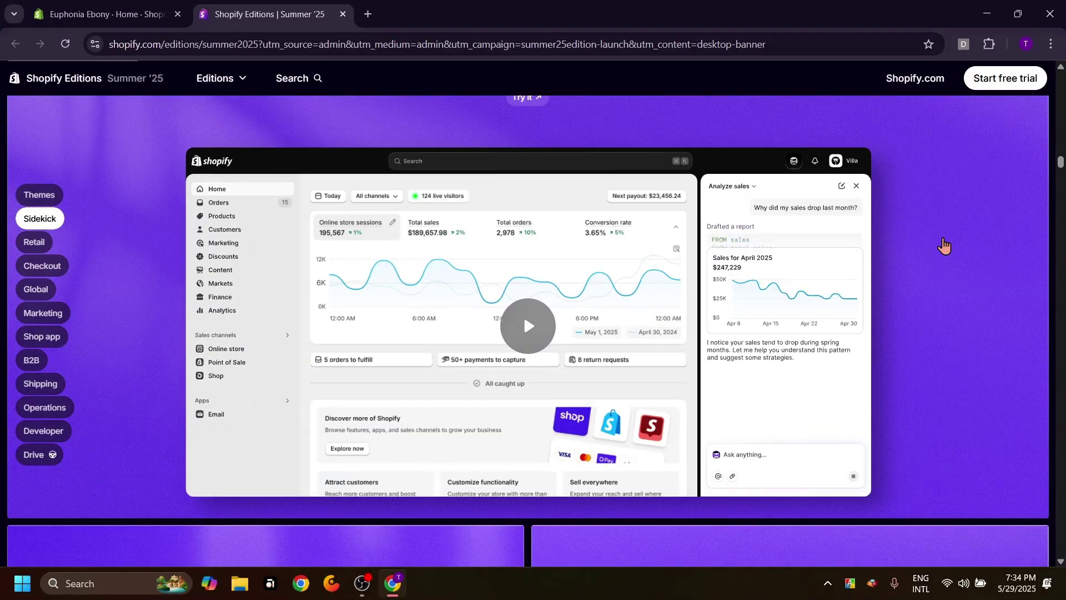
scroll(944, 245, down, 6)
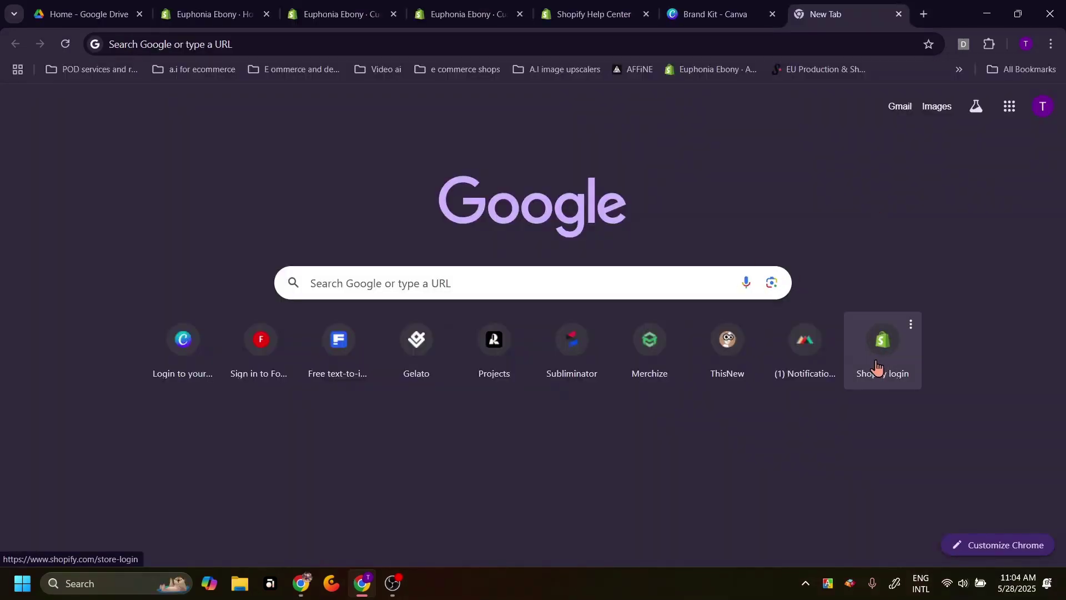
Log in to the Shopify account from the store login page and open the Online Store's themes
click(875, 368)
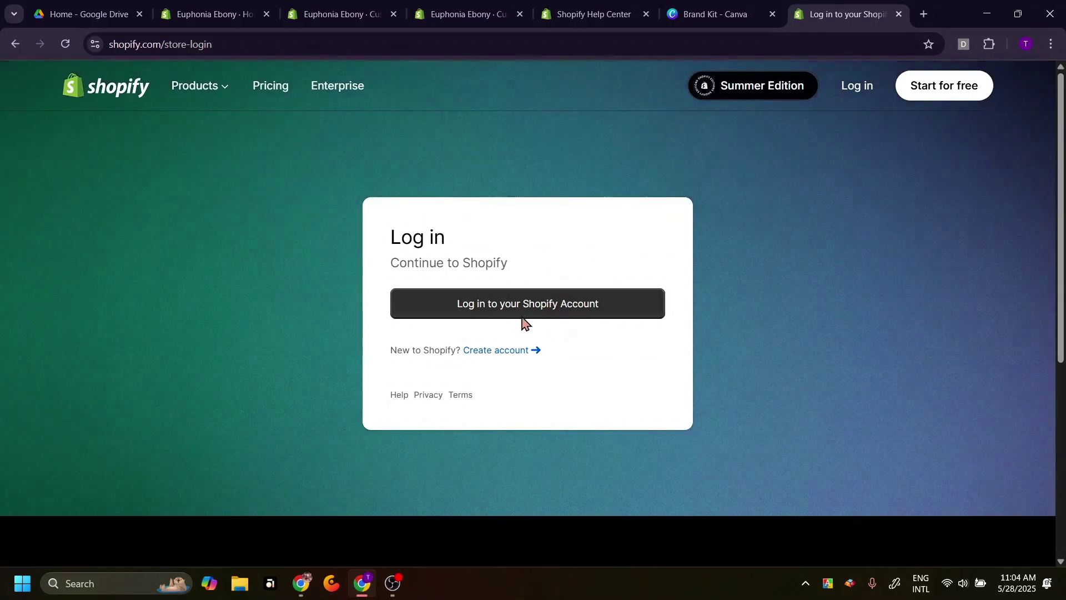
click(526, 309)
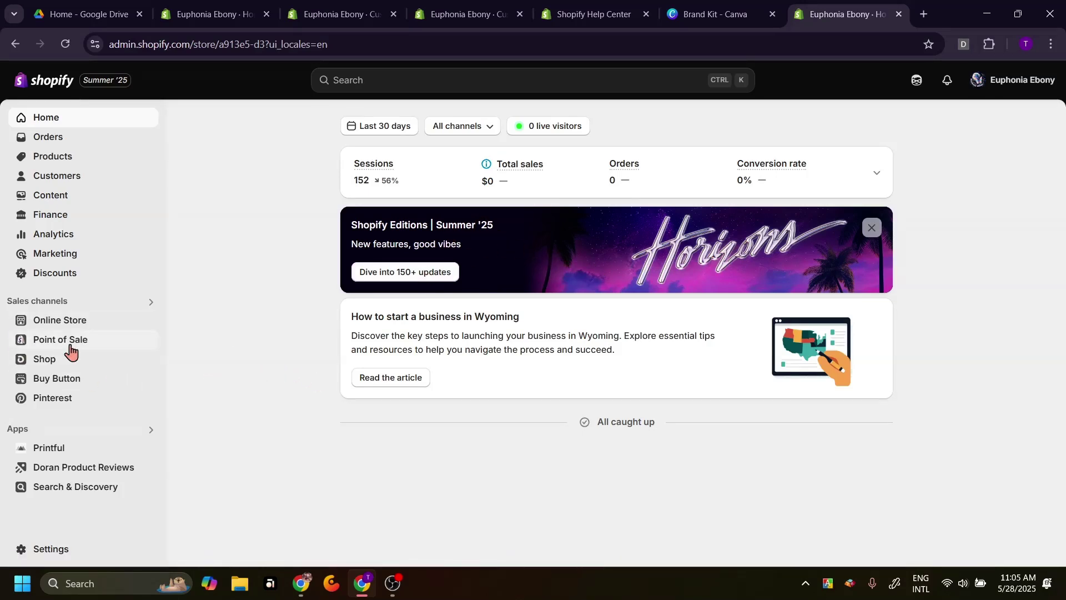
click(63, 326)
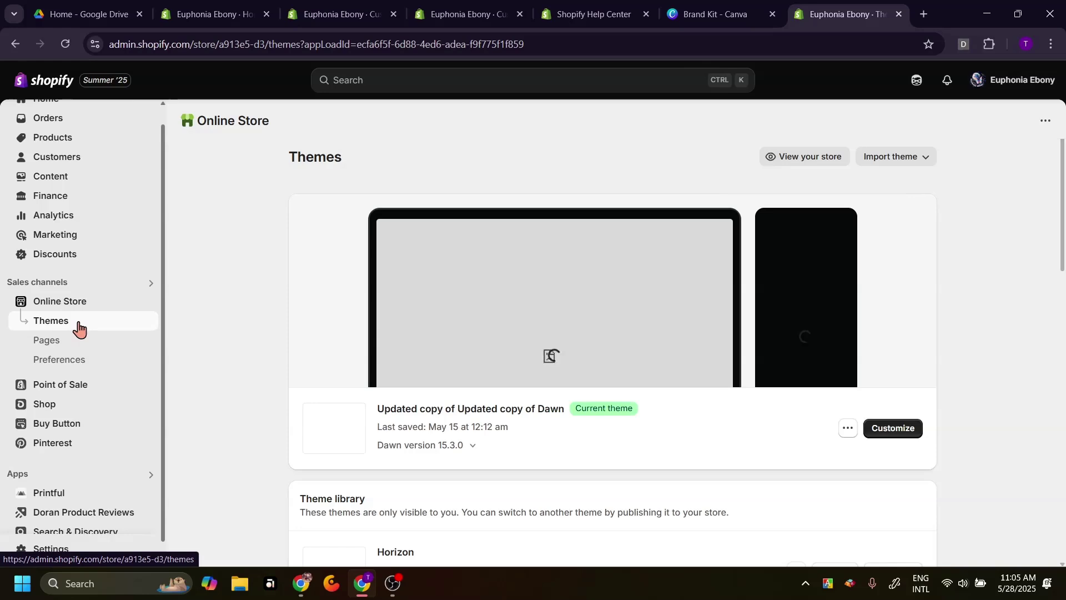
Examine the theme library and locate the Horizon theme among the popular free themes
scroll(472, 294, down, 5)
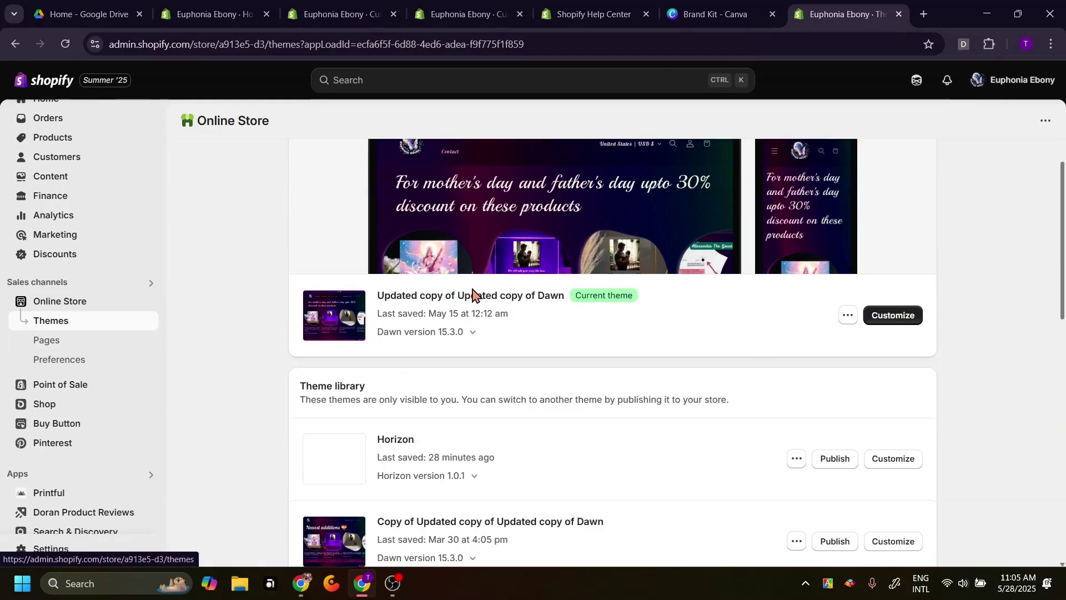
scroll(472, 292, down, 10)
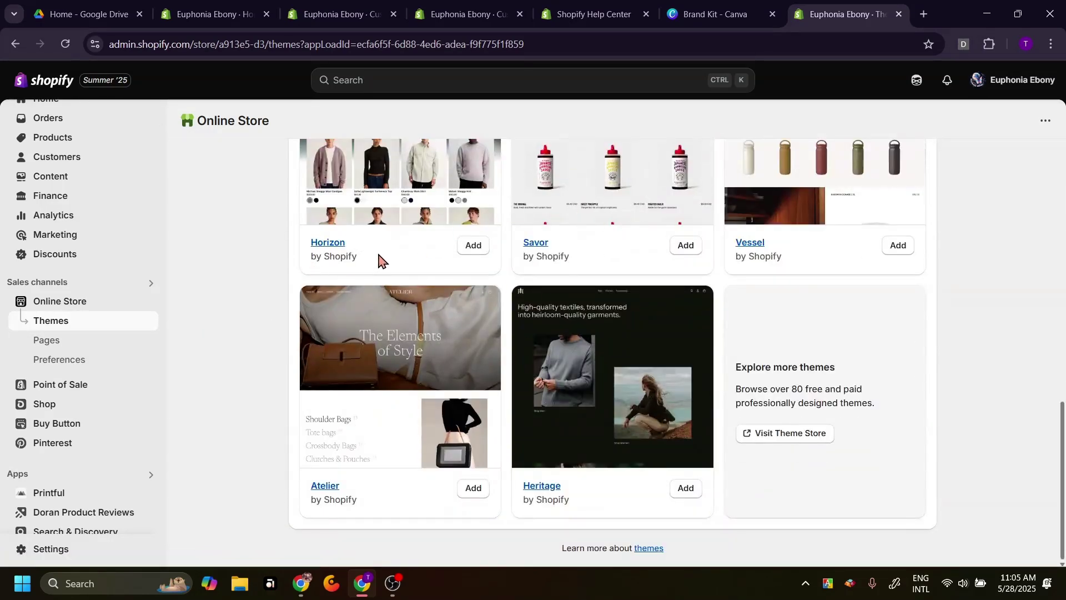
scroll(340, 461, up, 4)
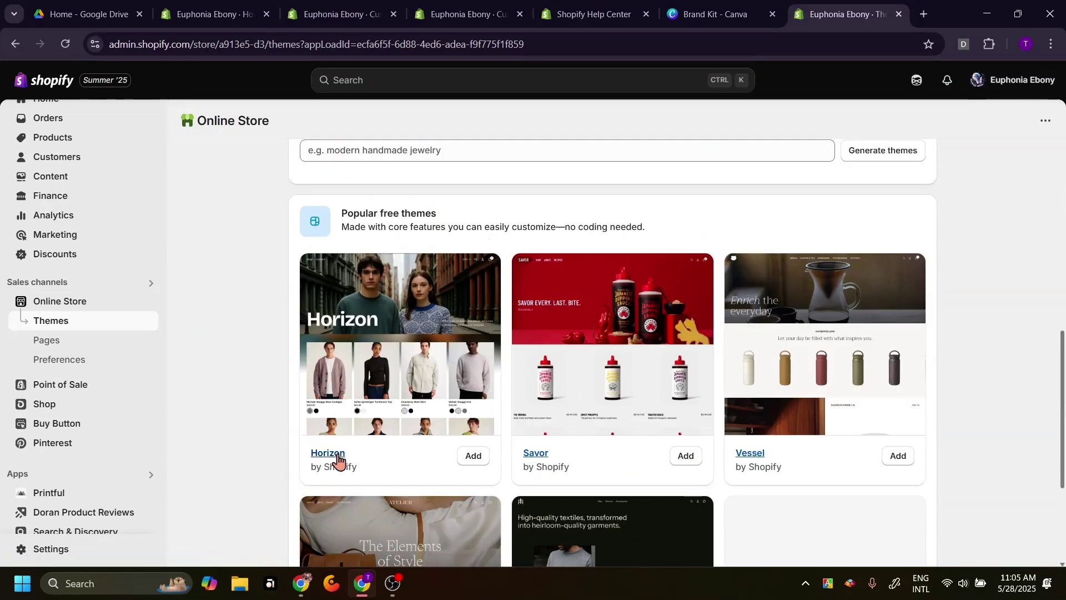
click(474, 457)
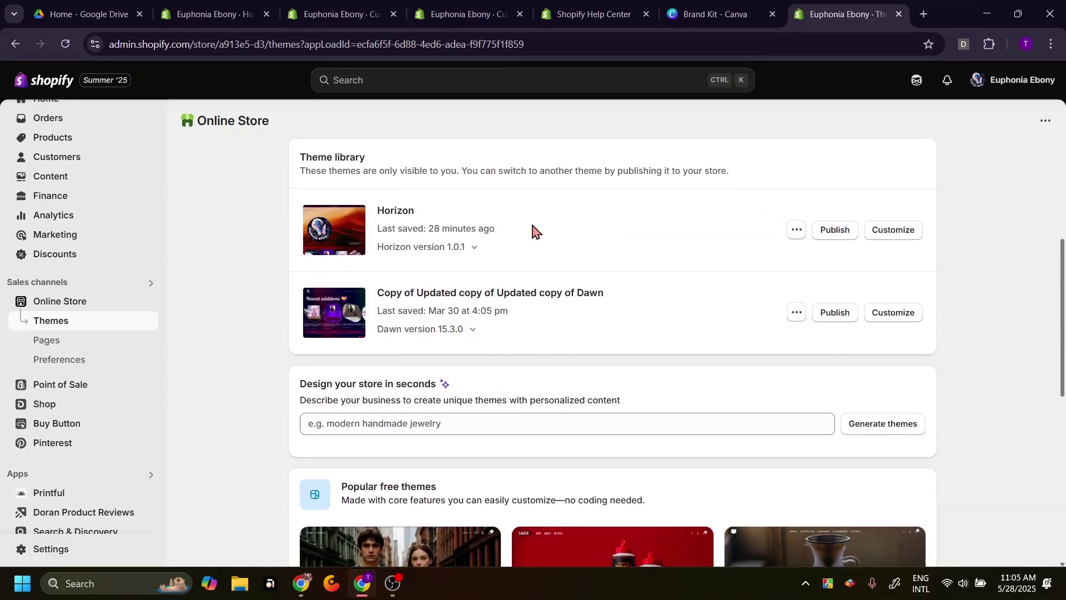
scroll(543, 234, up, 3)
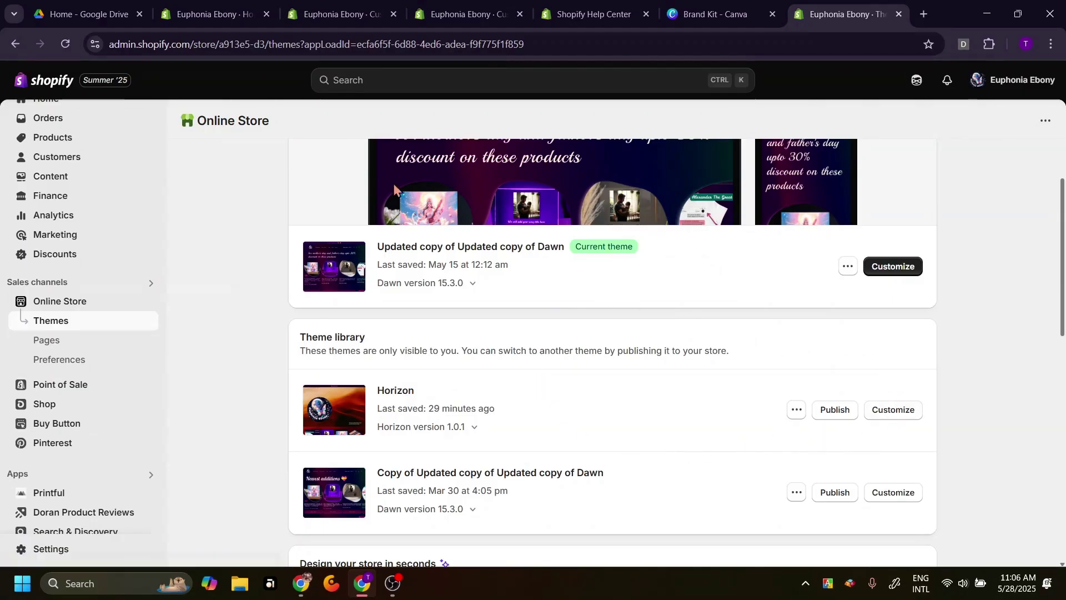
Switch to the Horizon draft's theme editor and open Scheme 1 in its color settings
click(307, 10)
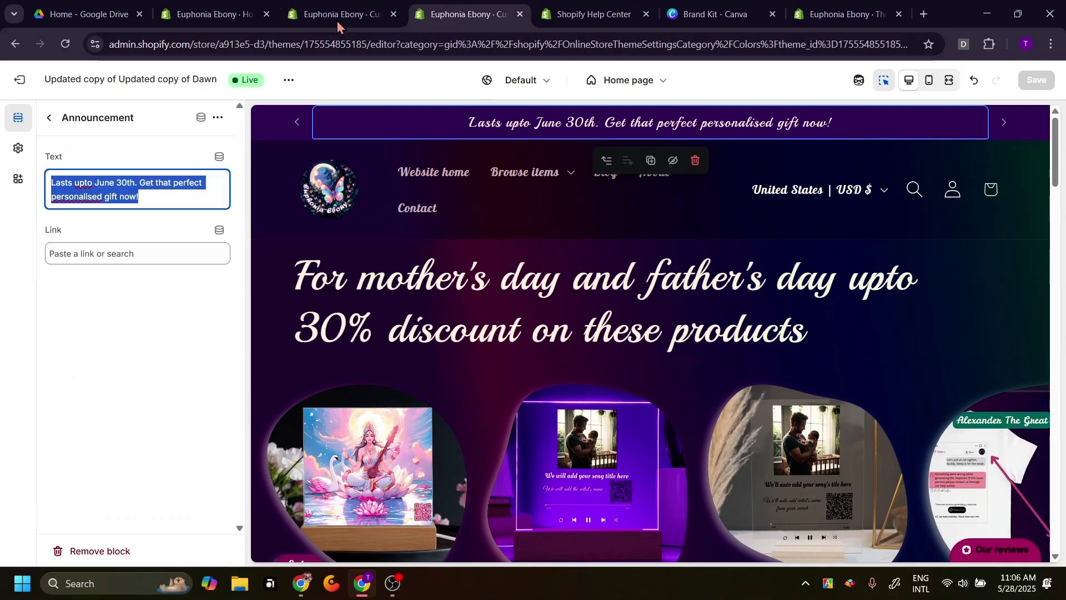
click(337, 16)
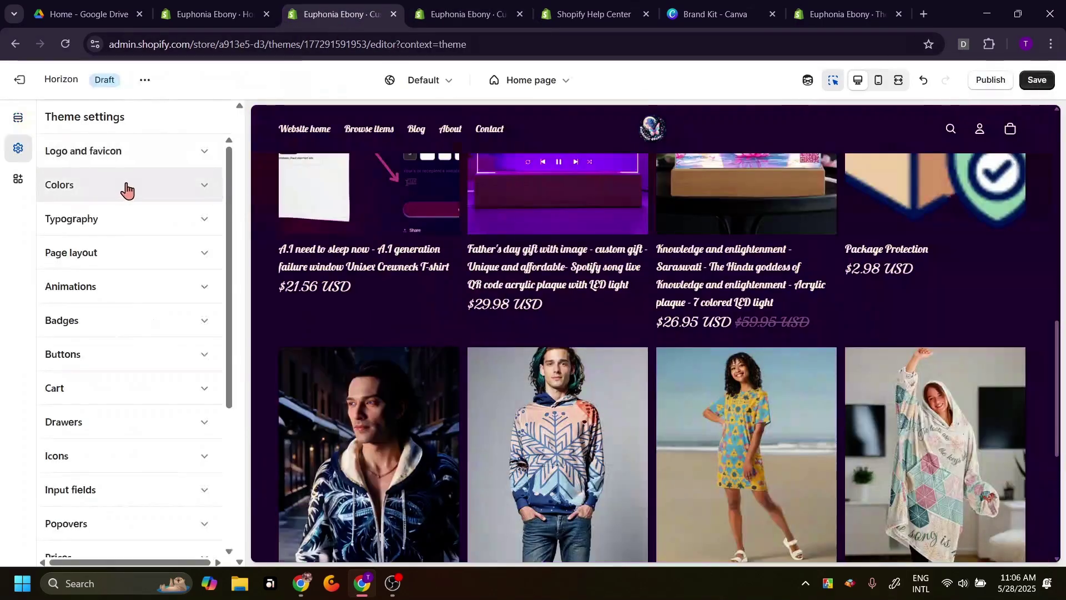
click(126, 189)
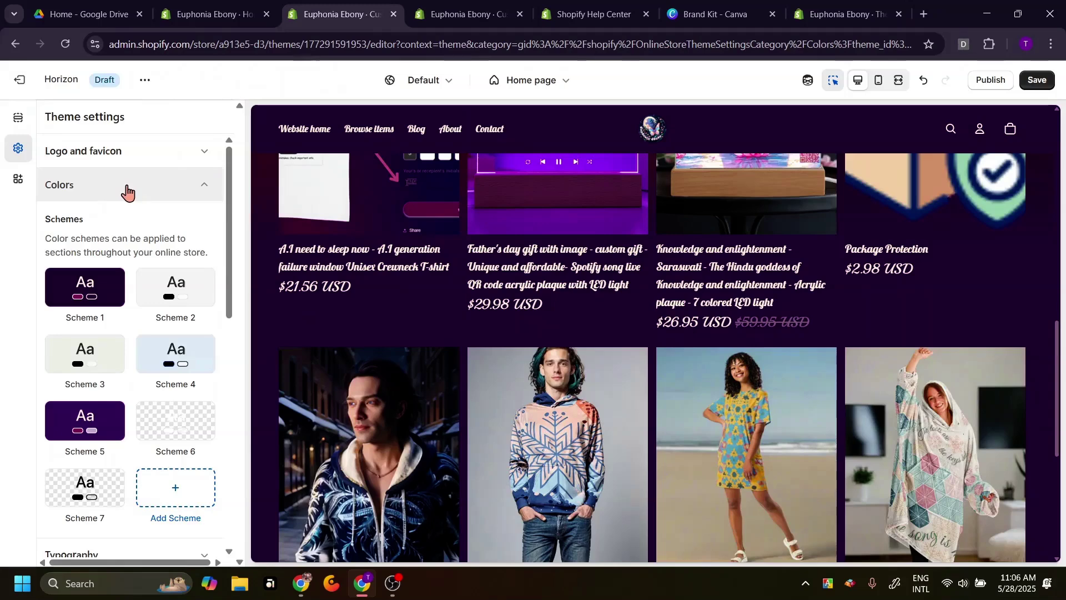
click(84, 294)
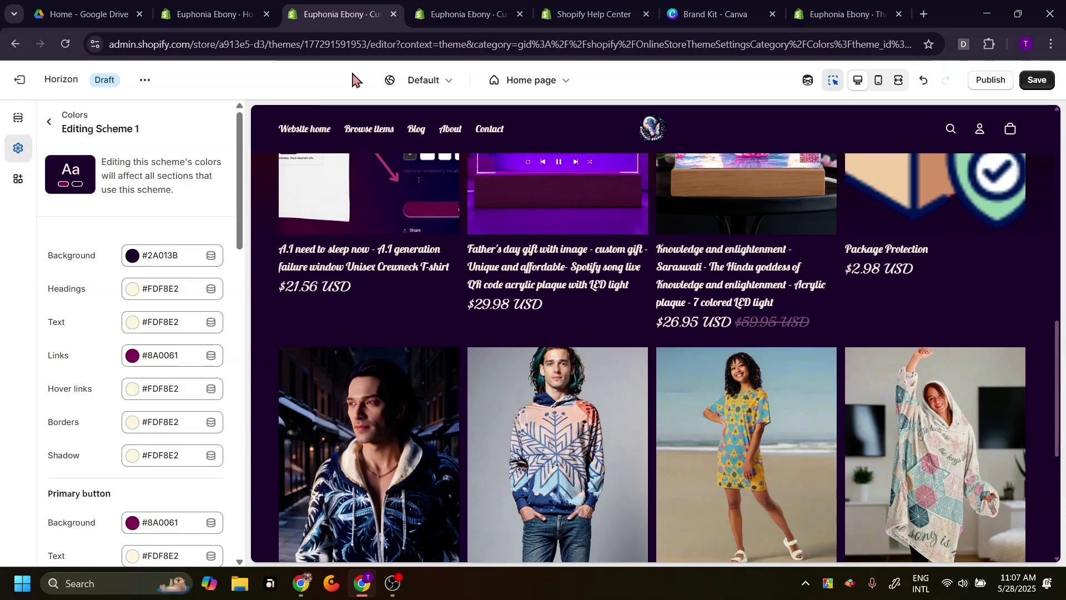
Open Scheme 1 in the live Dawn theme's color settings and compare it with Horizon's Scheme 1
click(443, 18)
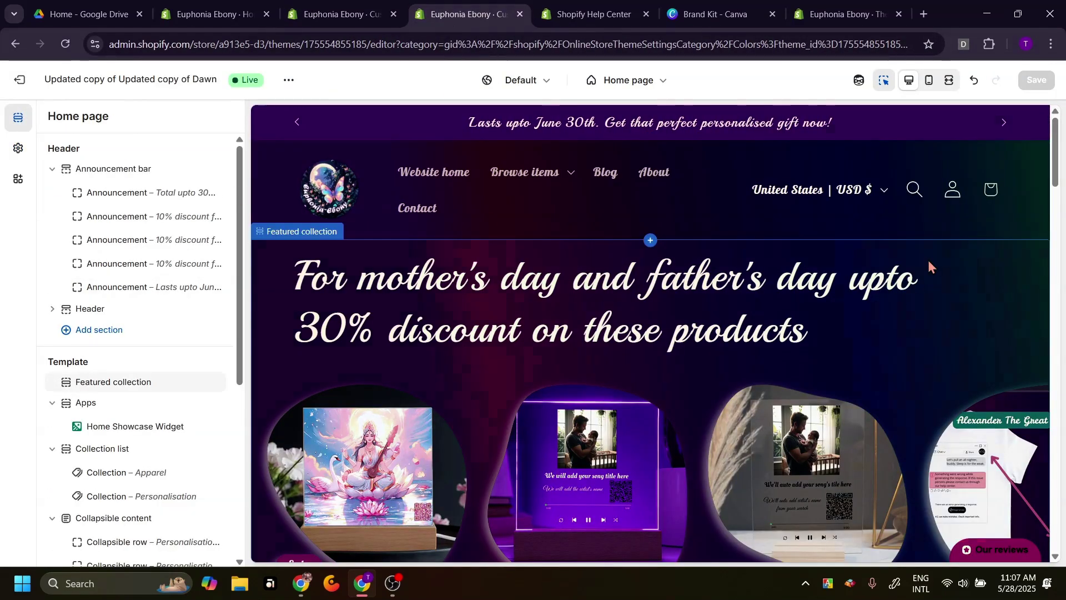
click(17, 151)
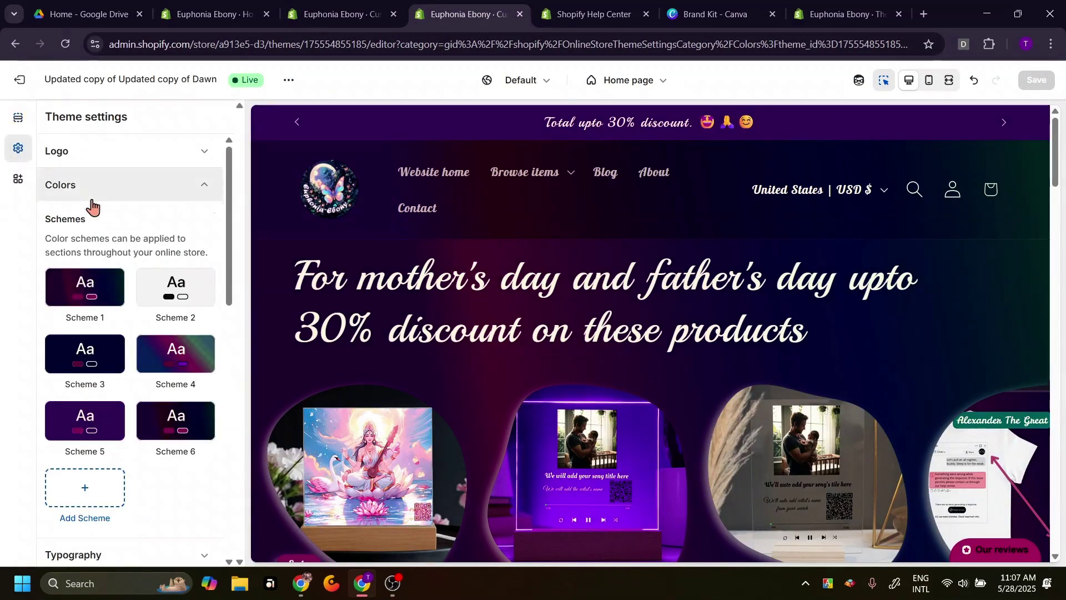
click(83, 286)
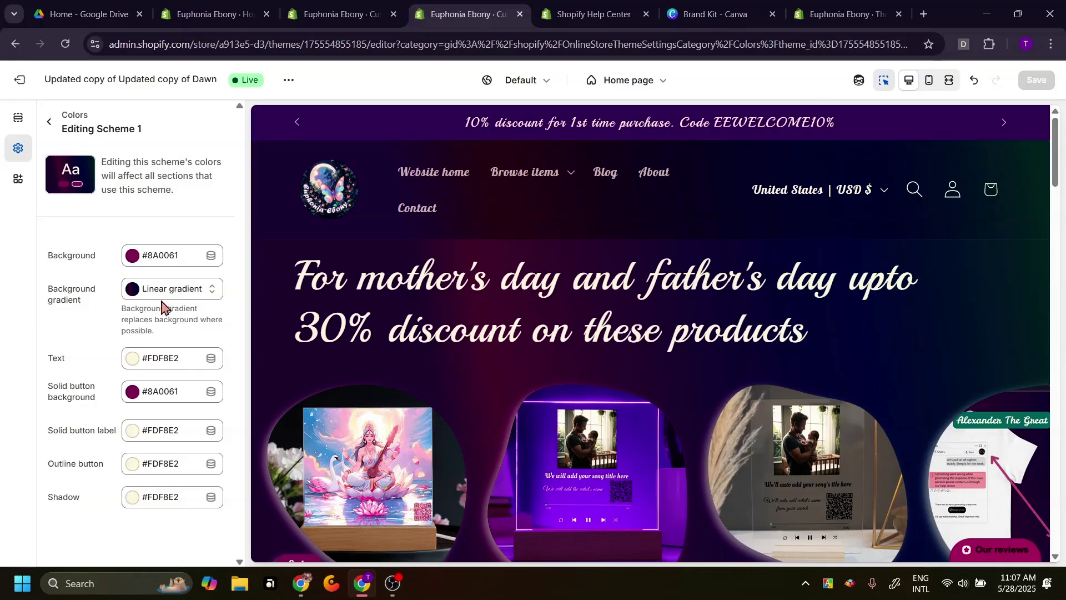
click(325, 16)
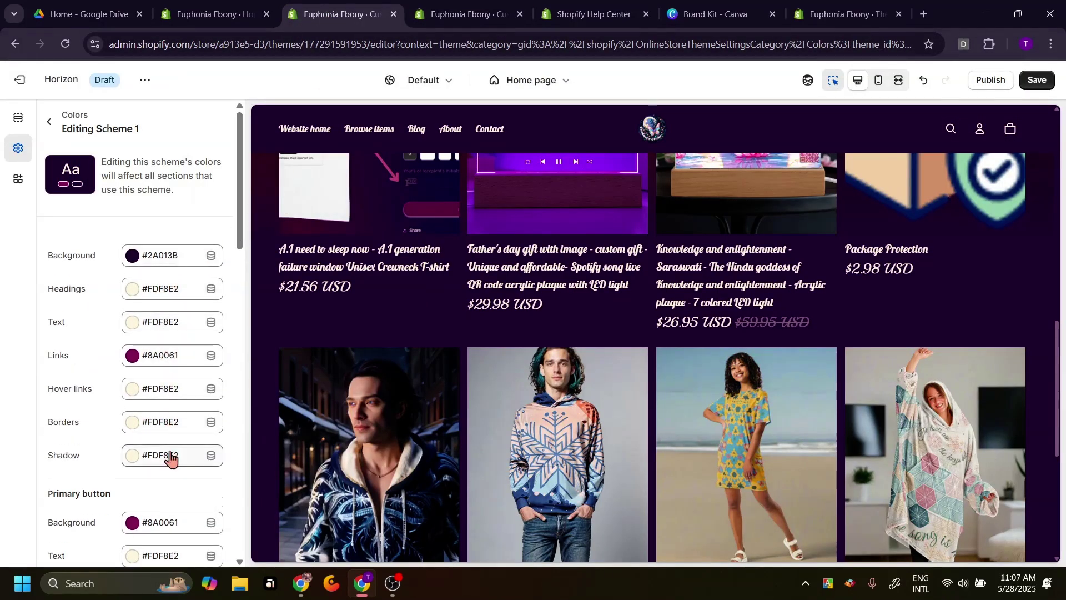
Compare Dawn's Scheme 1 with Horizon's, examining Horizon's button, input and variant color settings
click(443, 12)
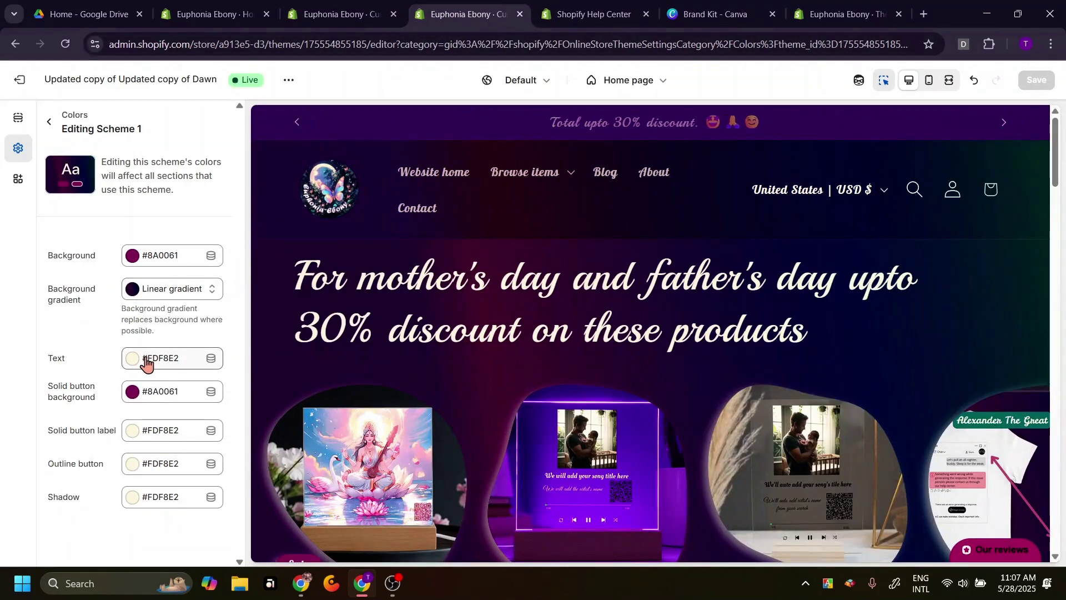
key(ctrl+Page_Up)
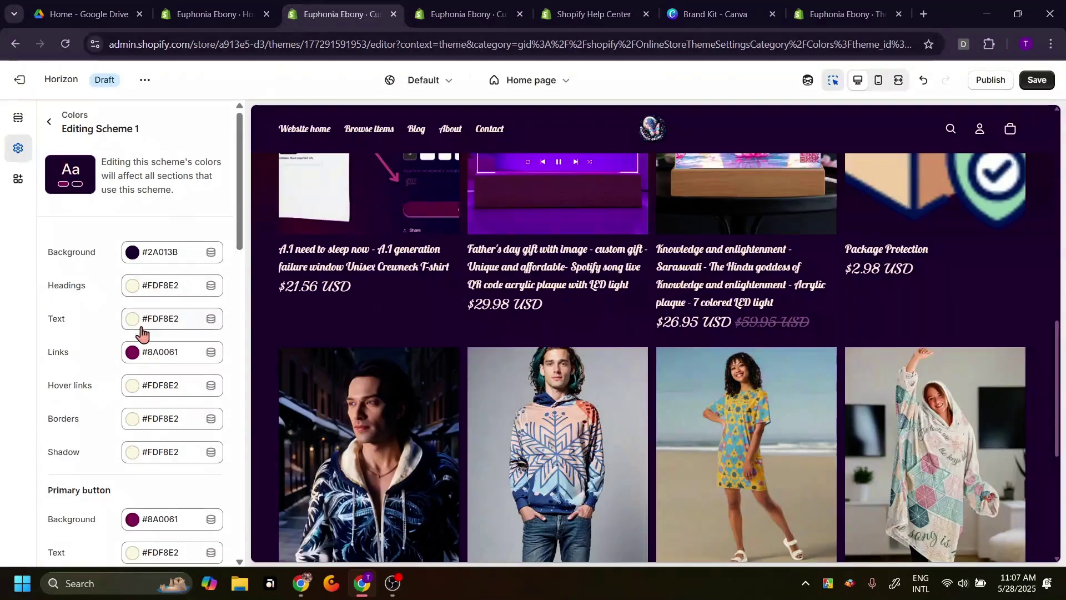
scroll(173, 389, down, 3)
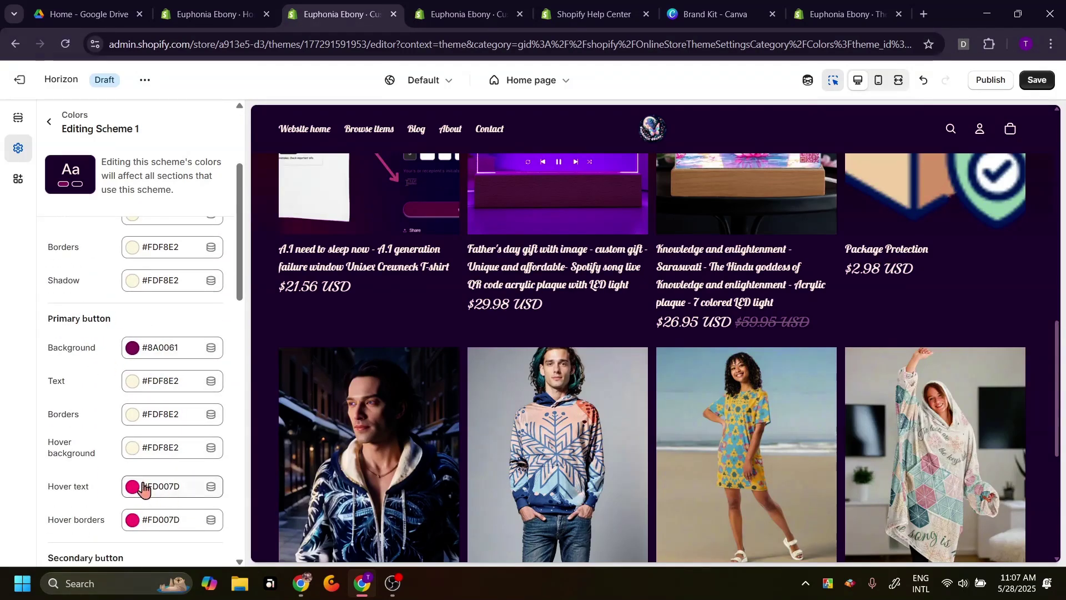
scroll(150, 372, down, 6)
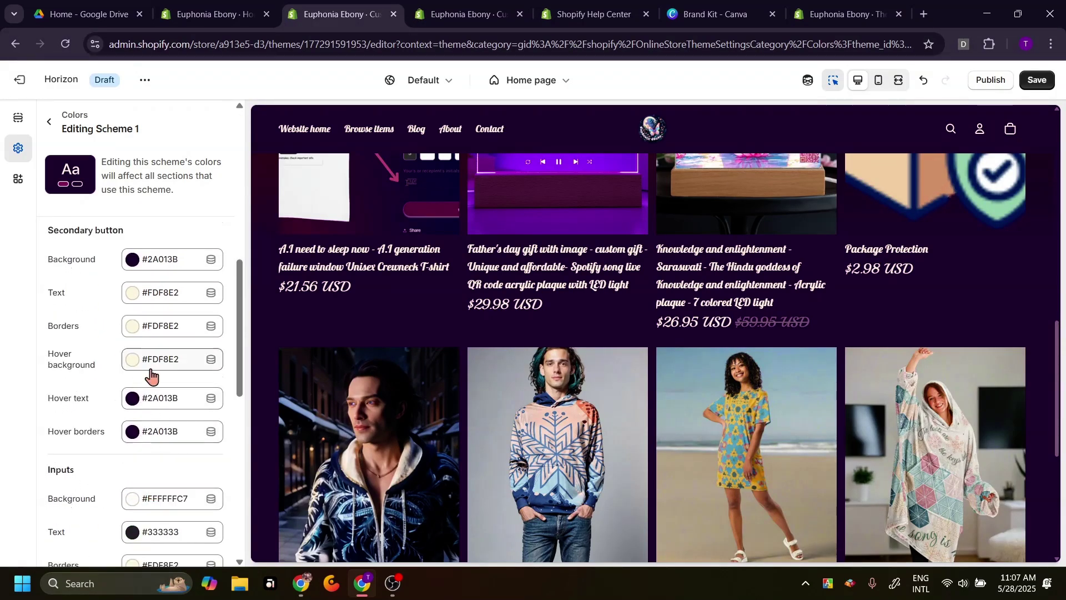
scroll(176, 381, down, 6)
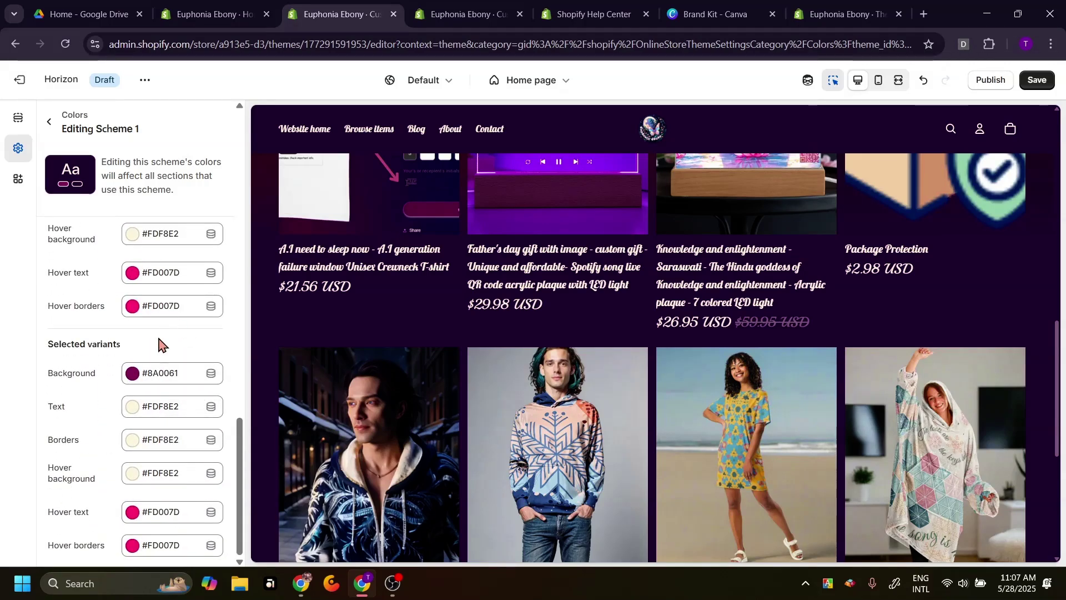
scroll(158, 361, up, 6)
scroll(170, 382, up, 10)
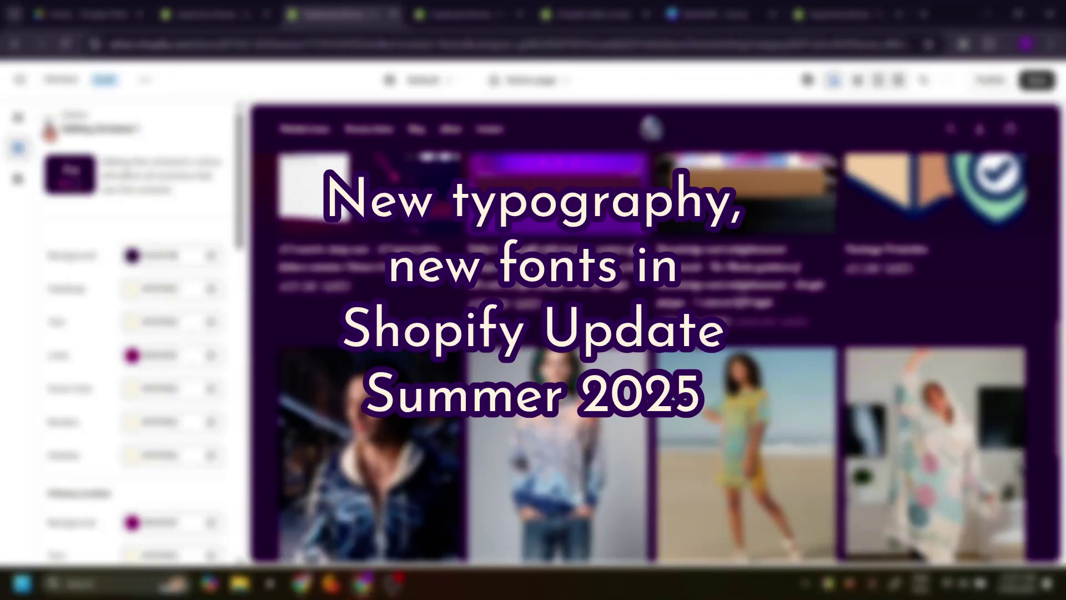
Open the Typography settings in both the Horizon draft and the live Dawn theme to compare their font options
click(50, 121)
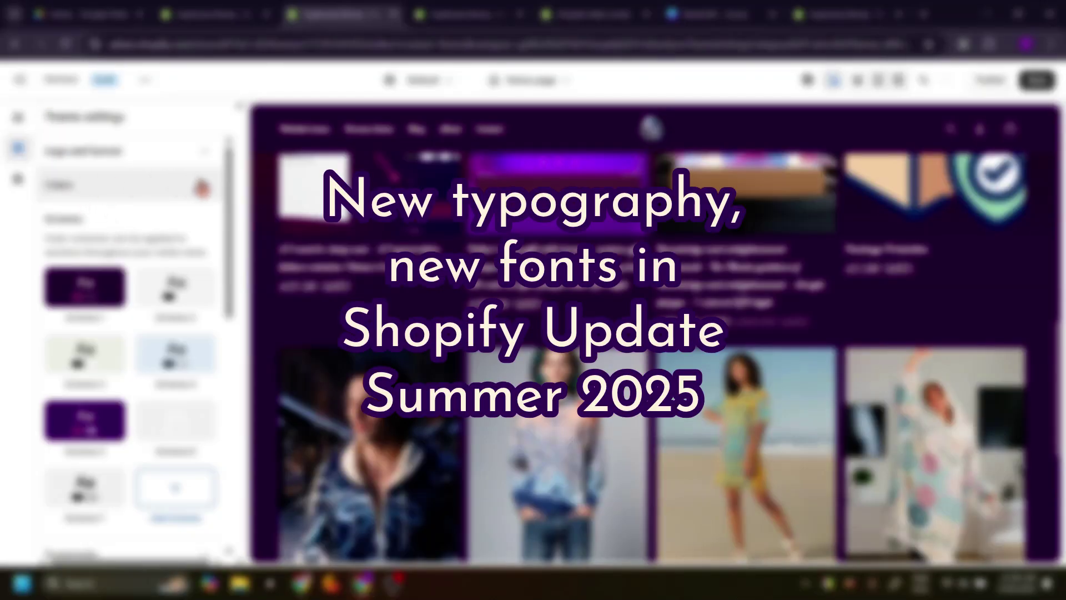
click(203, 187)
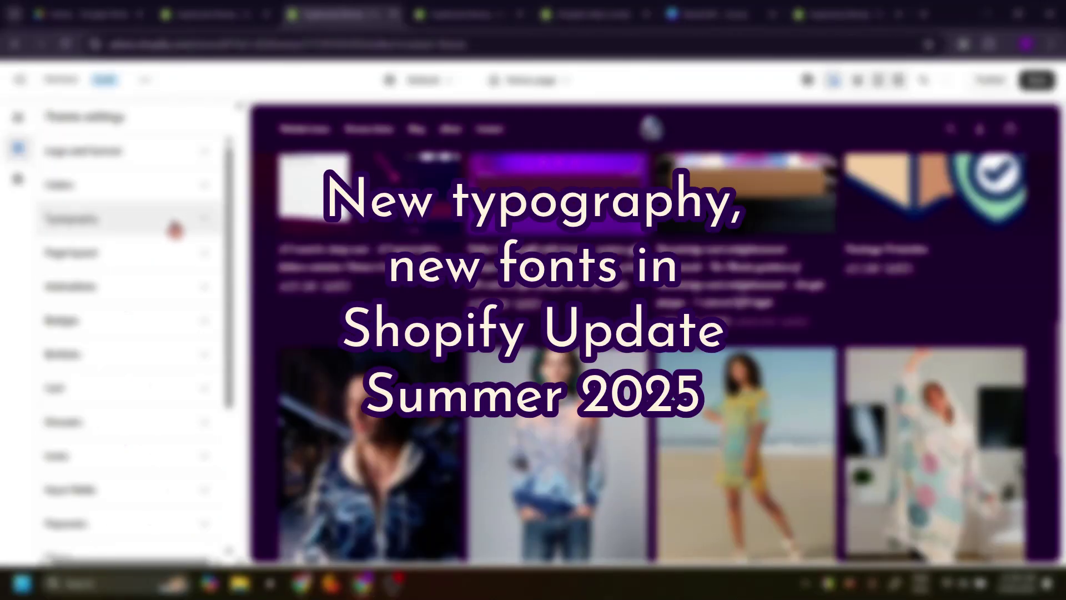
click(173, 228)
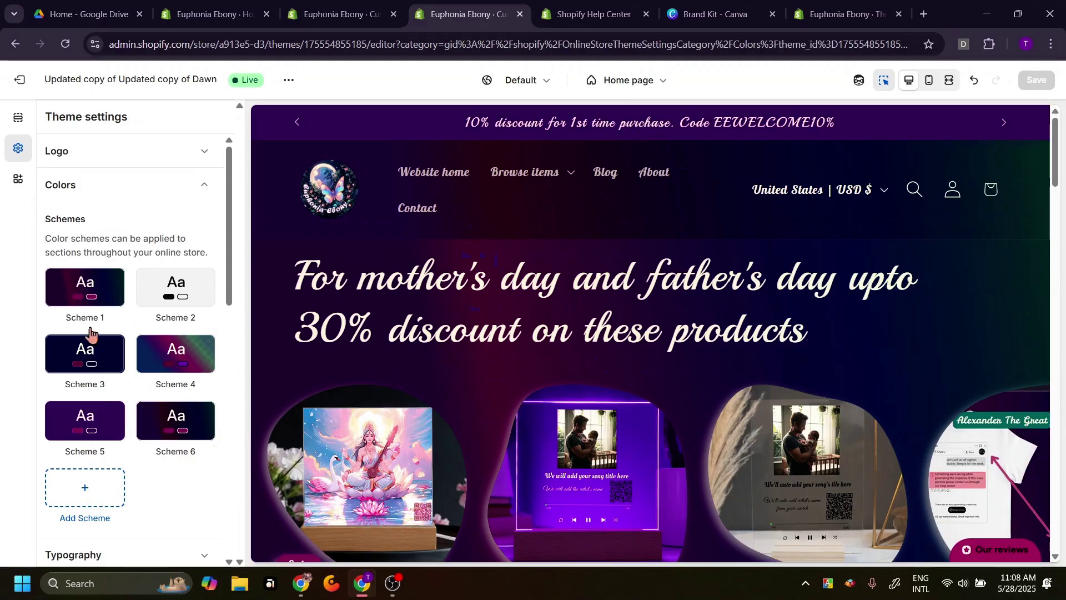
click(106, 180)
click(101, 189)
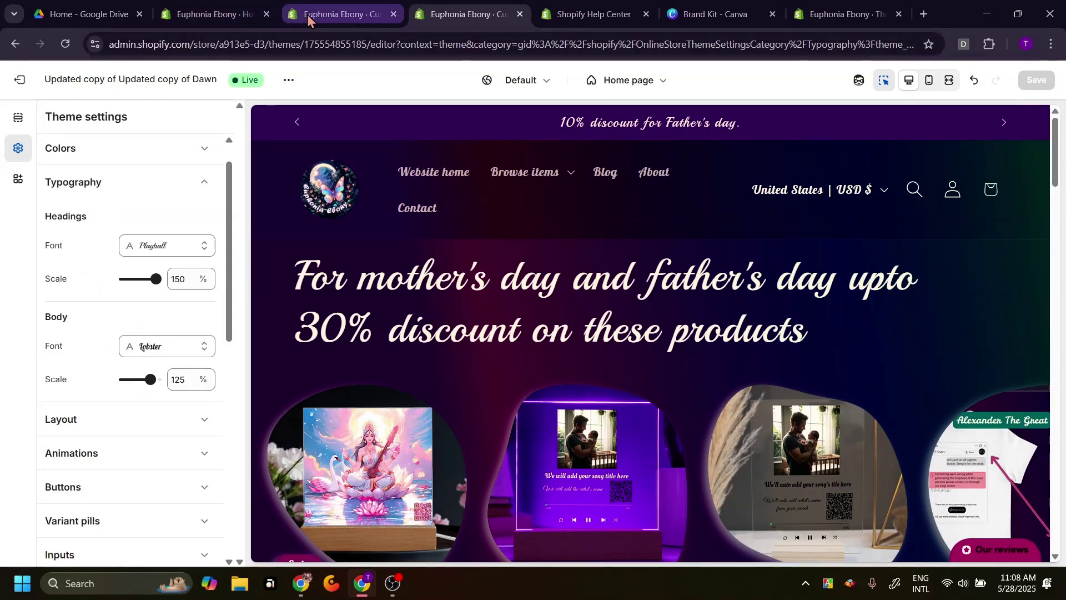
click(331, 14)
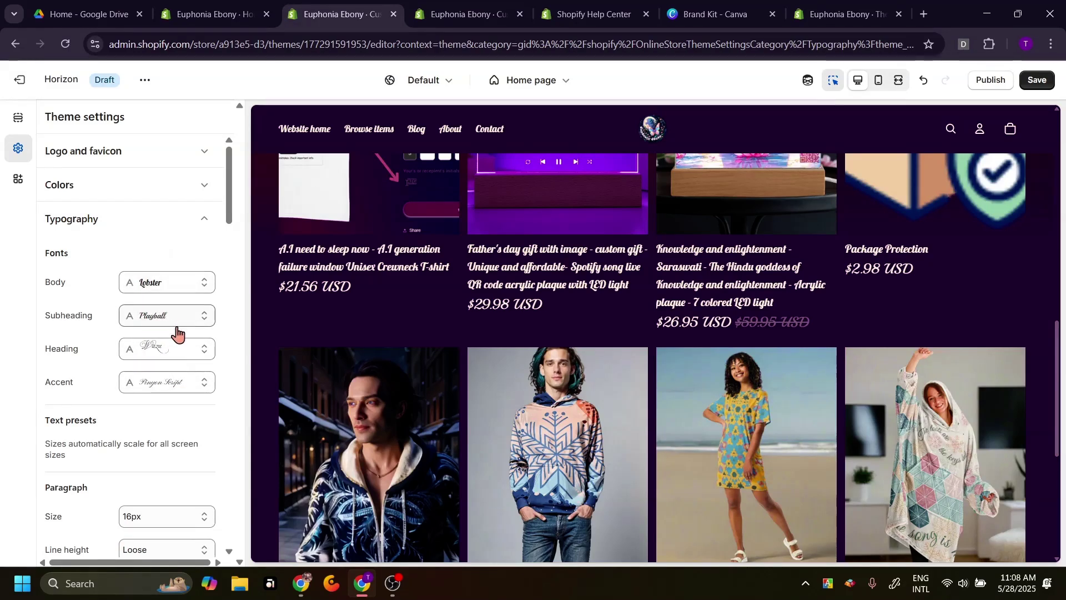
Examine Horizon's Body, Subheading, Heading and Accent fonts and its text presets from Paragraph through Heading 6
scroll(175, 319, down, 4)
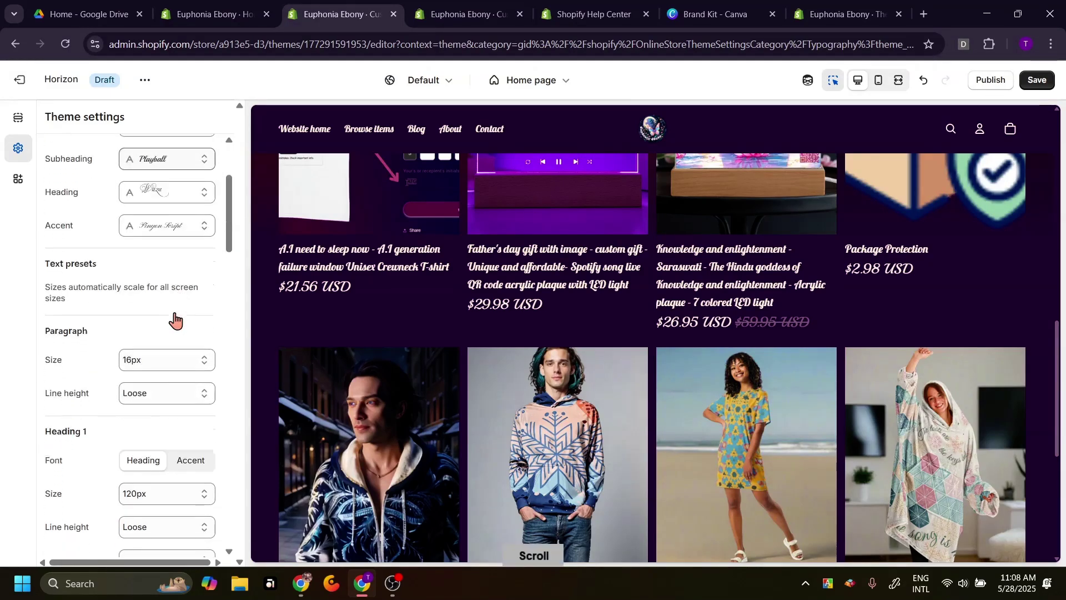
scroll(175, 320, up, 2)
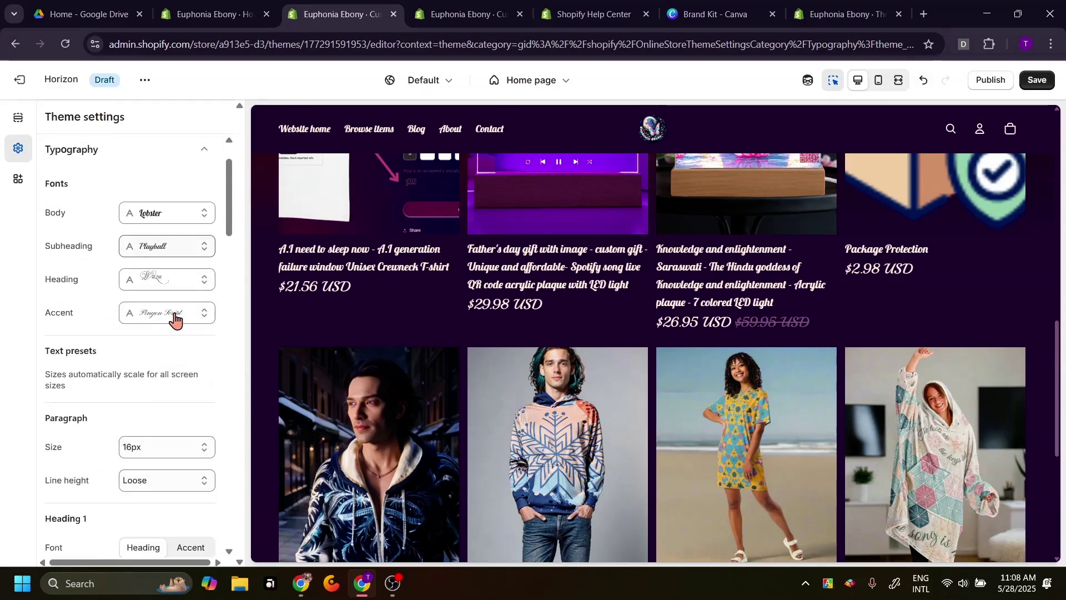
scroll(175, 319, down, 3)
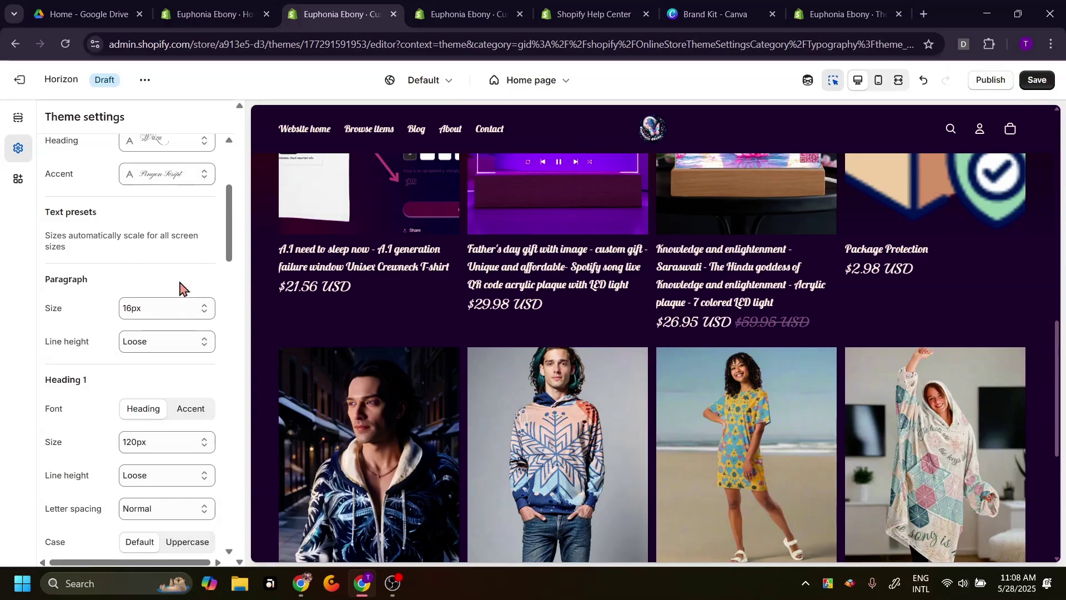
scroll(171, 327, down, 2)
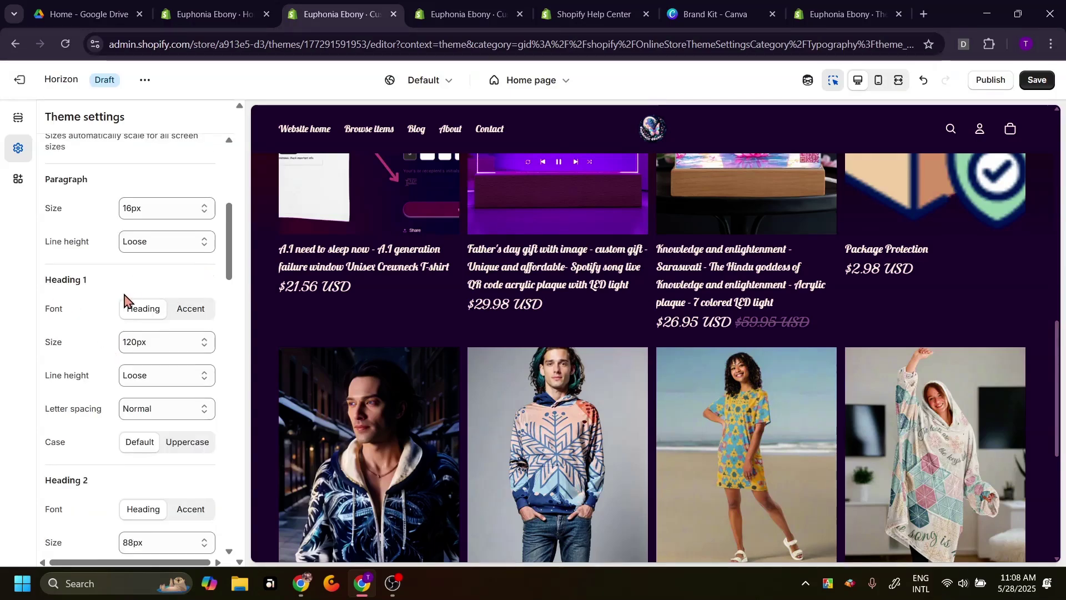
scroll(97, 304, down, 15)
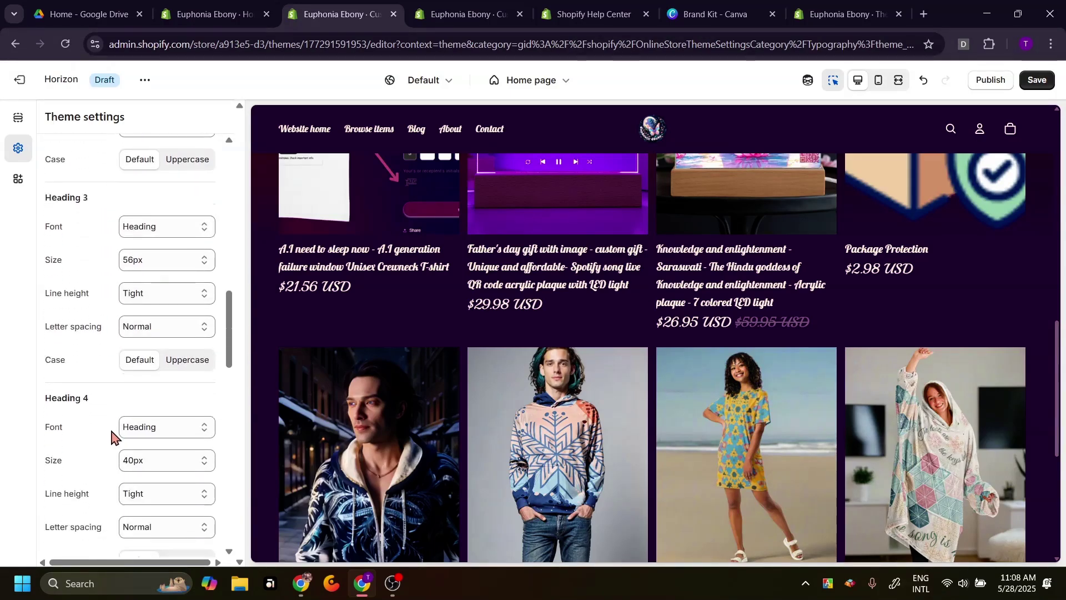
scroll(127, 473, down, 6)
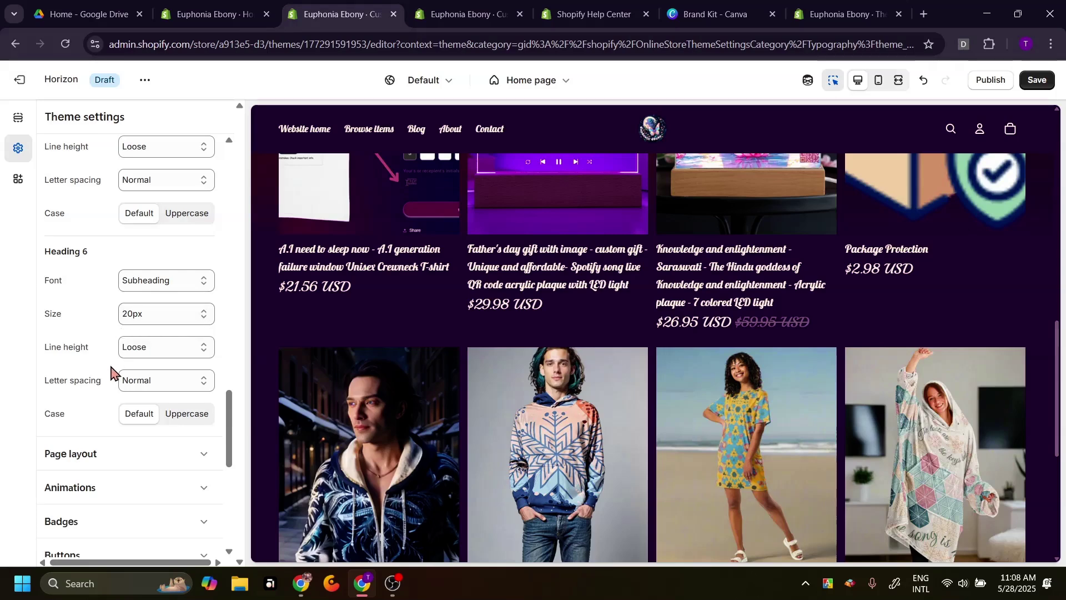
scroll(91, 371, up, 1)
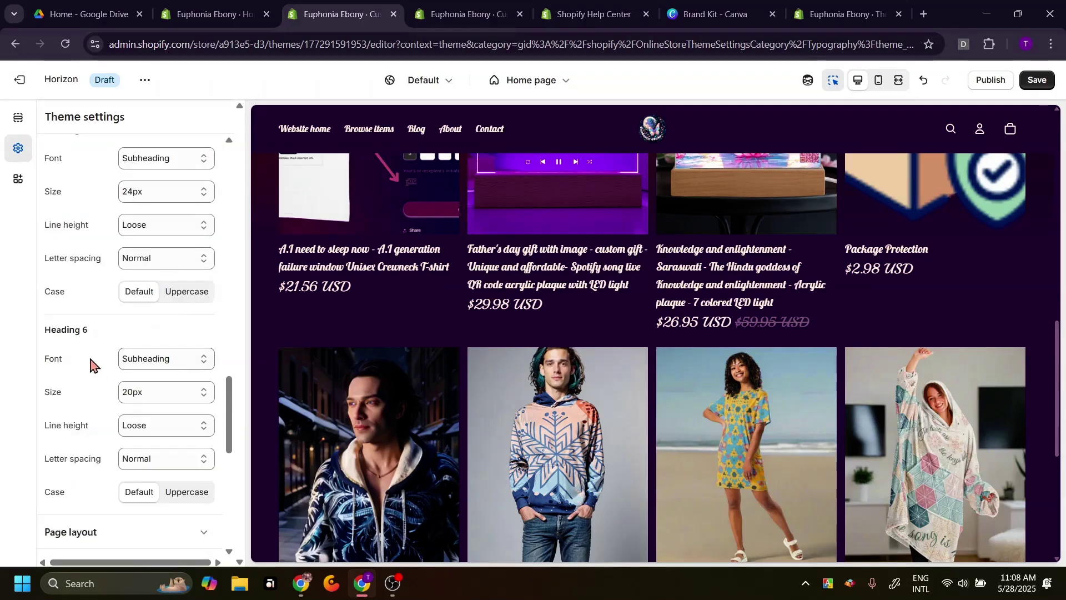
scroll(146, 315, up, 9)
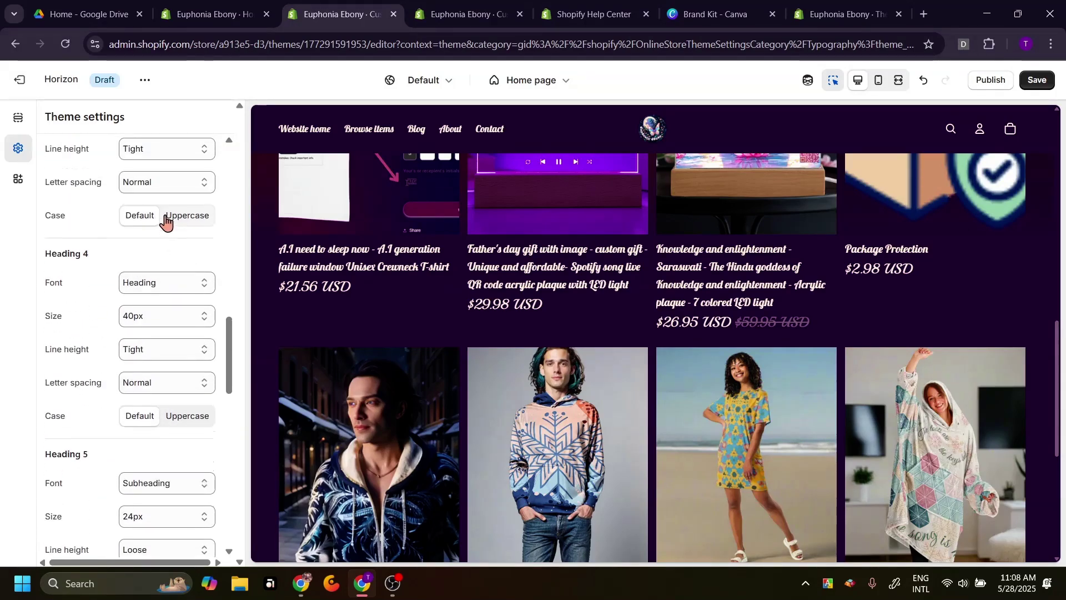
scroll(176, 349, up, 7)
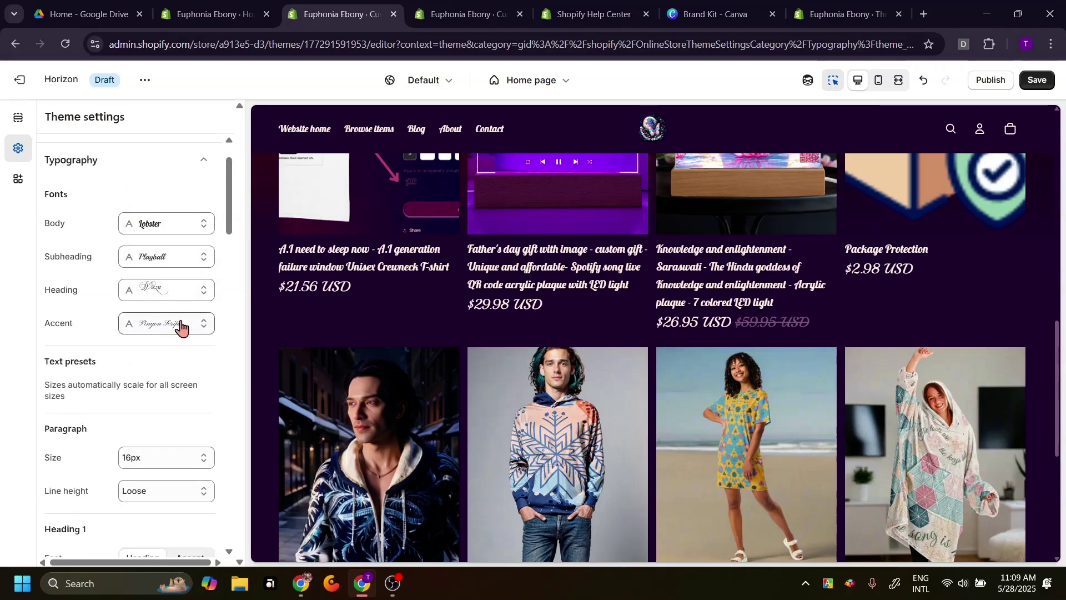
Check the font assignments of Horizon's heading presets and view the Heading 3 font choices, keeping Heading selected
scroll(181, 328, down, 4)
scroll(84, 311, down, 1)
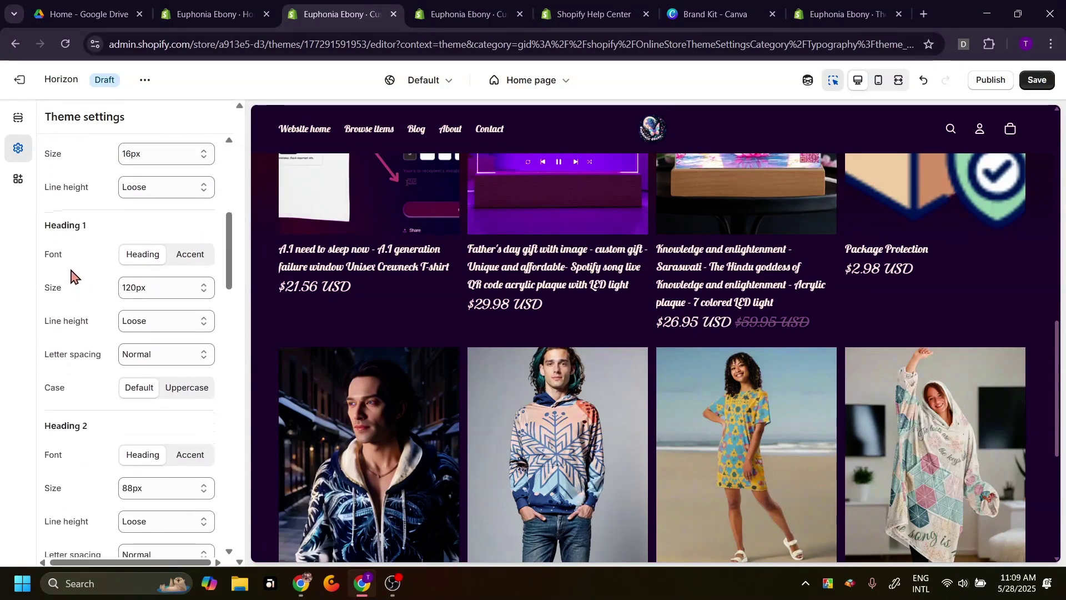
scroll(166, 377, down, 2)
scroll(167, 367, down, 1)
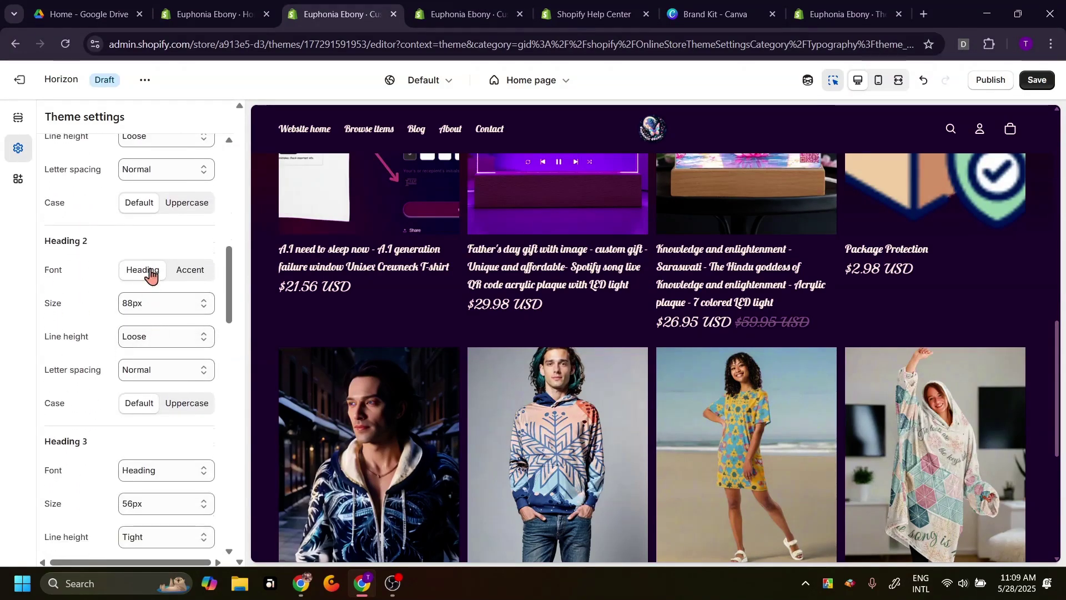
scroll(162, 267, up, 2)
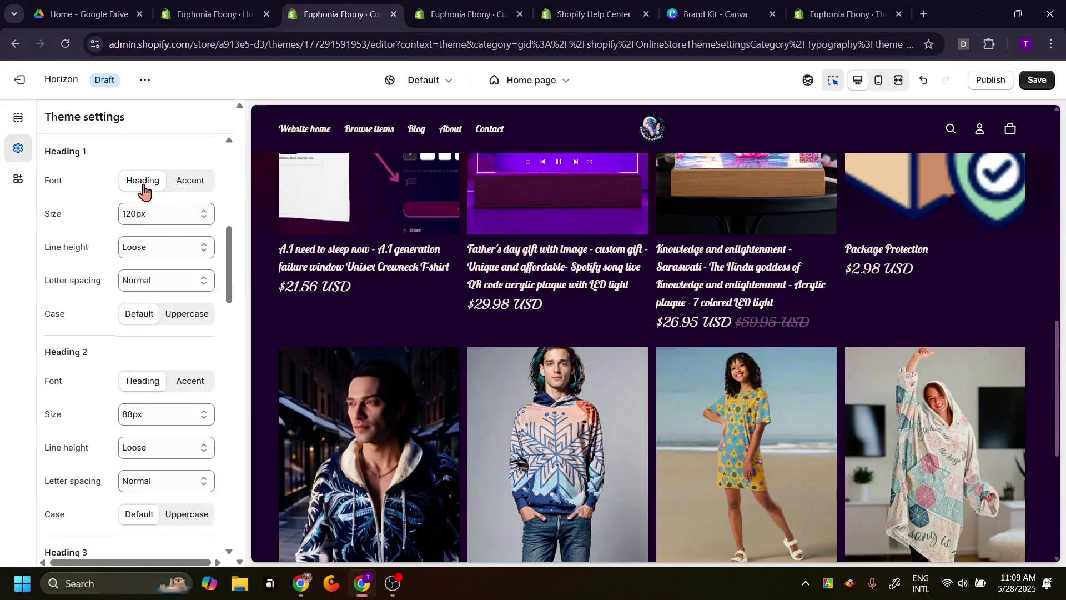
scroll(133, 345, down, 4)
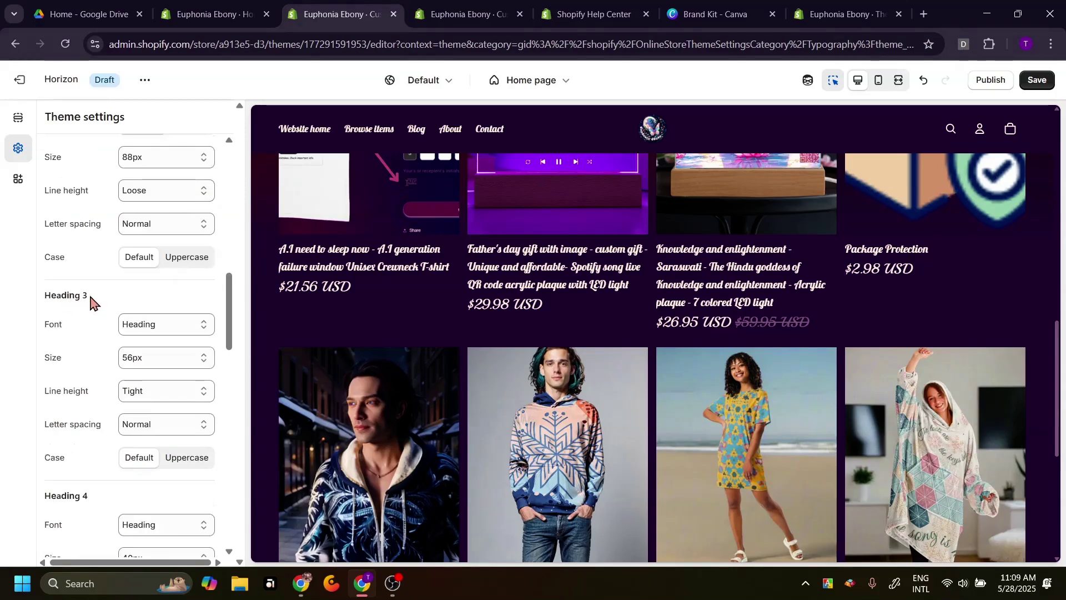
scroll(89, 300, down, 4)
scroll(143, 310, up, 3)
click(159, 234)
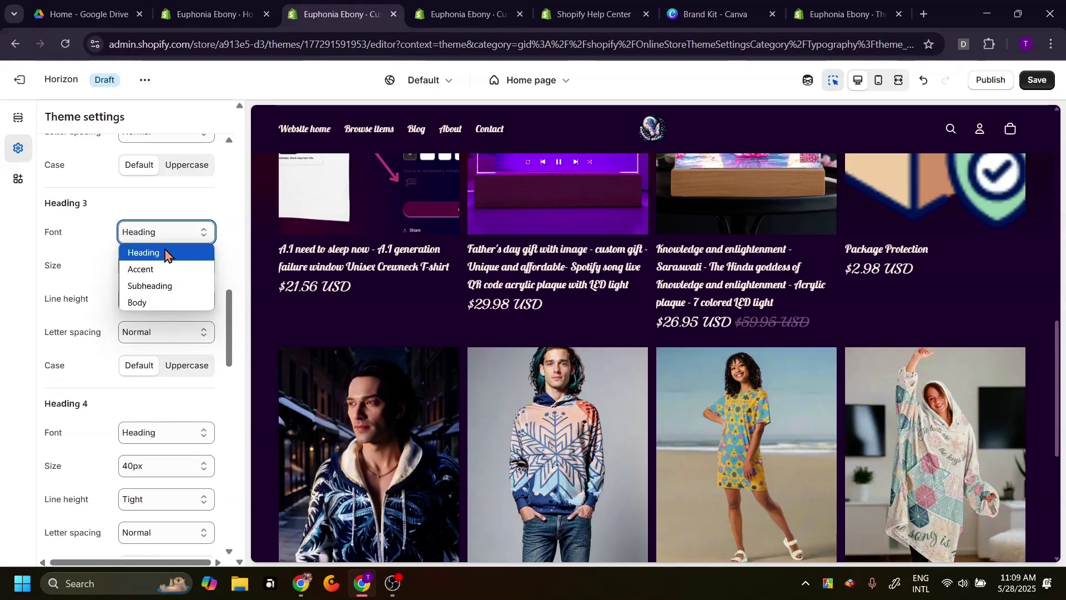
click(168, 252)
Look over the remaining theme settings, return to the home page's sections, and save the Horizon draft
scroll(172, 236, up, 12)
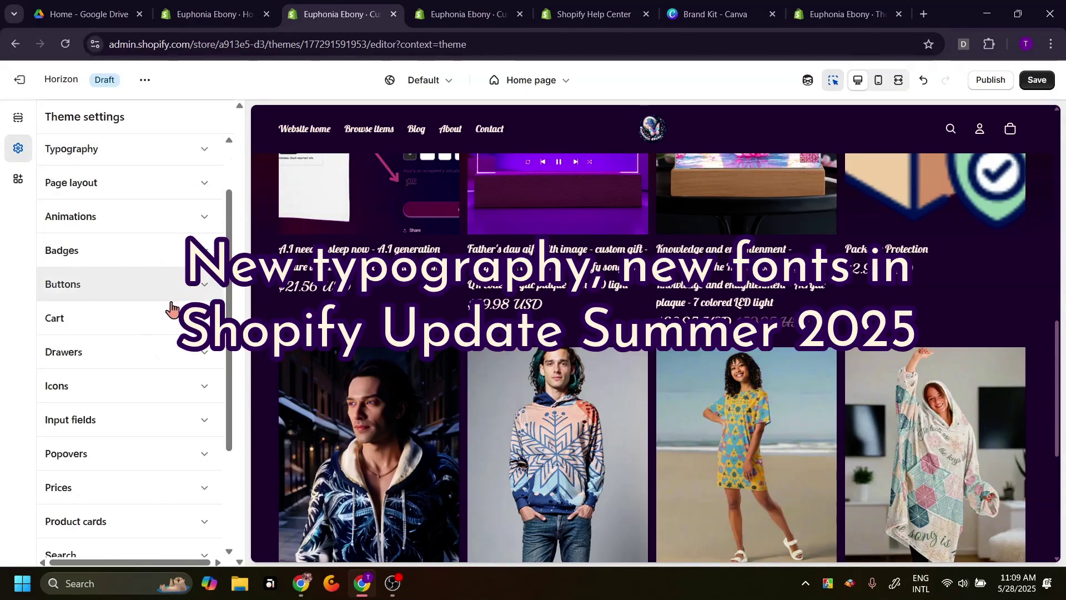
scroll(166, 388, down, 3)
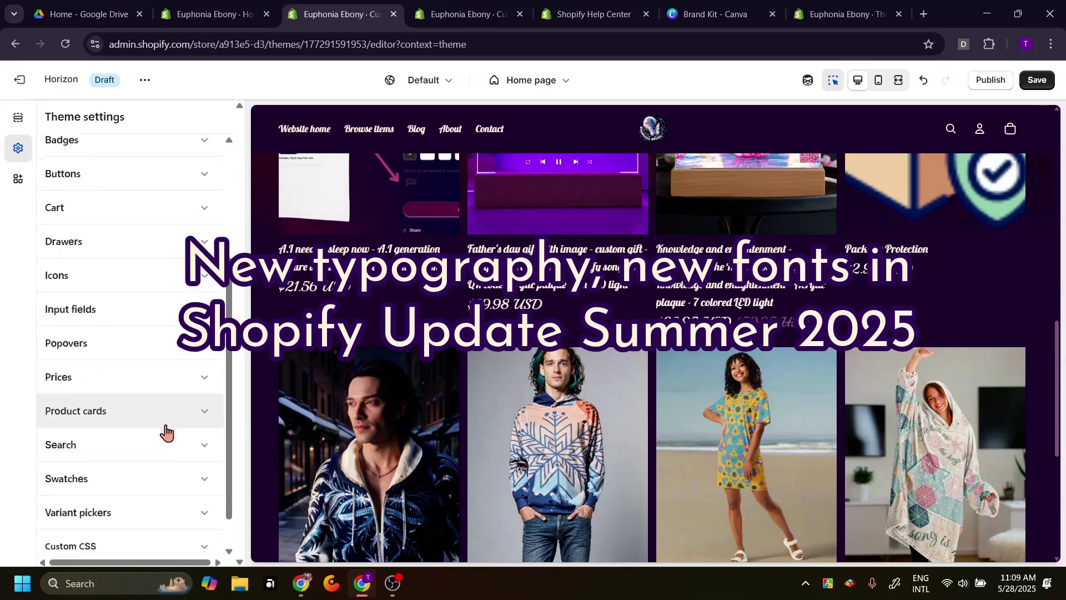
scroll(152, 243, up, 5)
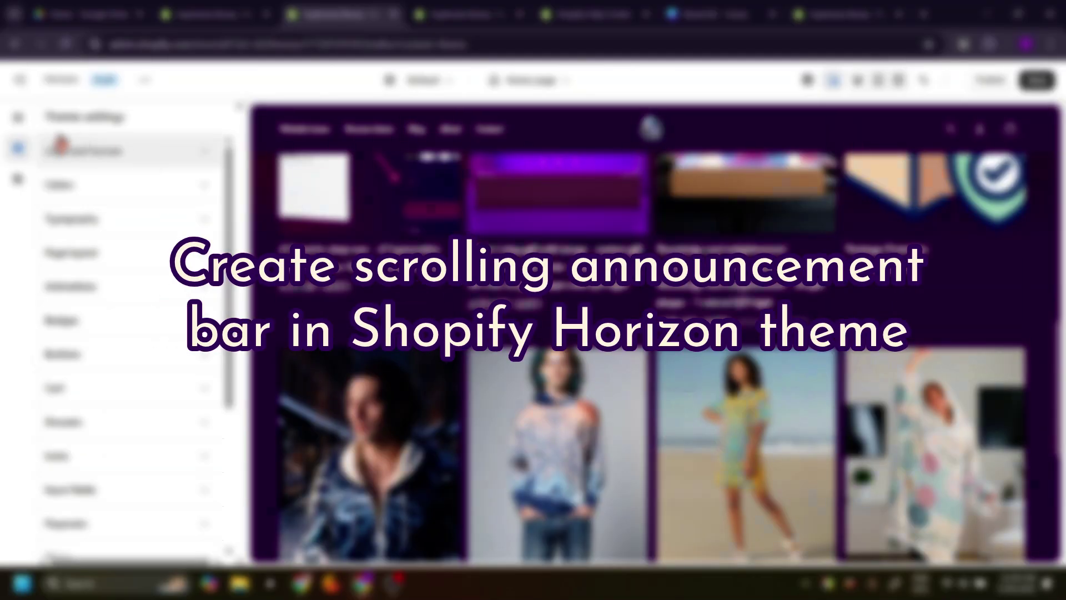
click(19, 118)
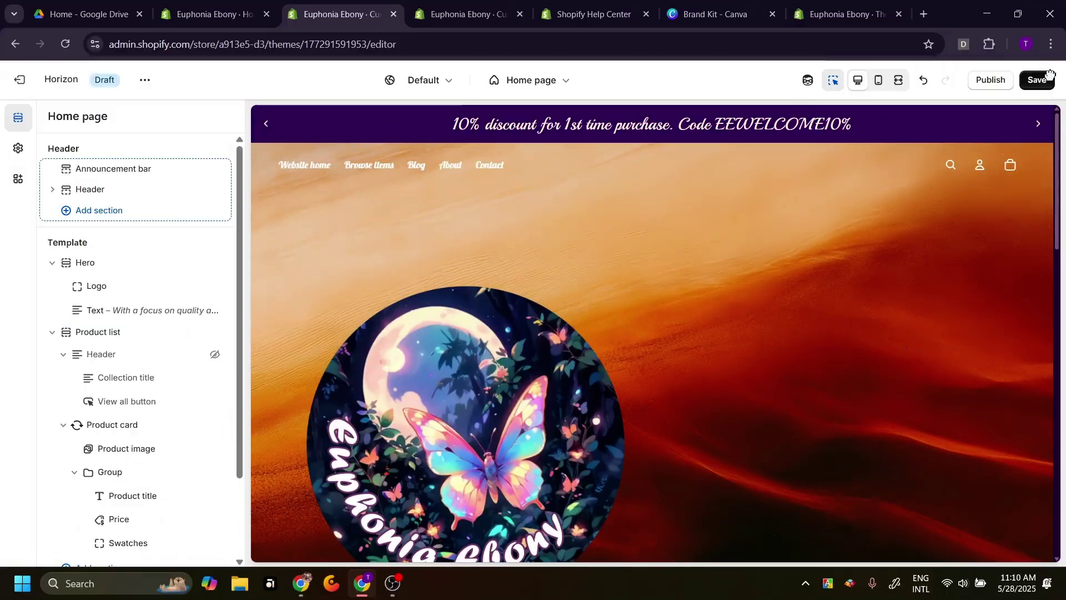
click(1036, 80)
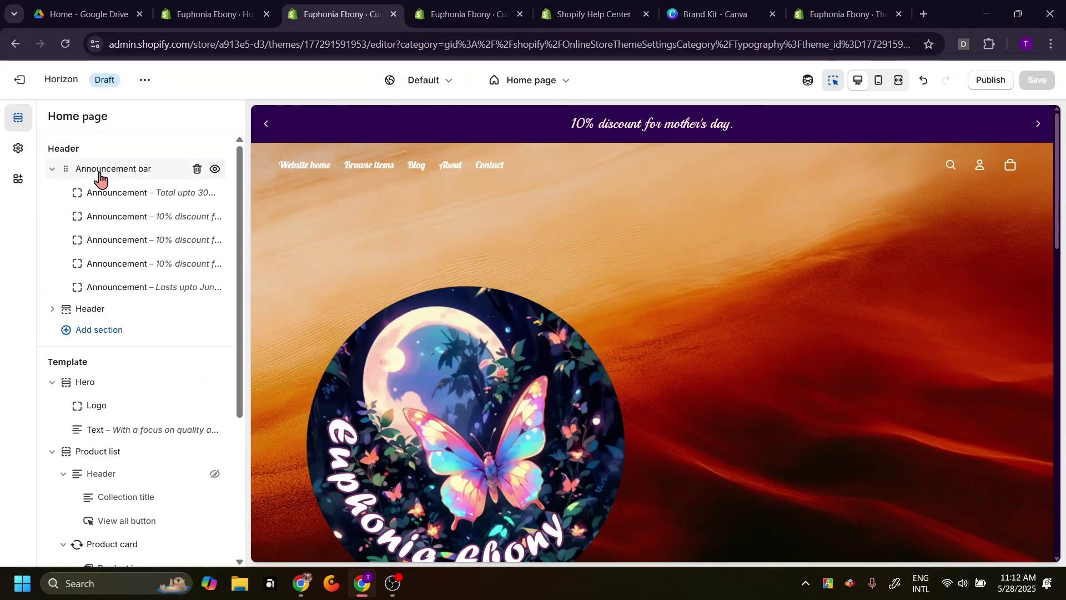
click(102, 335)
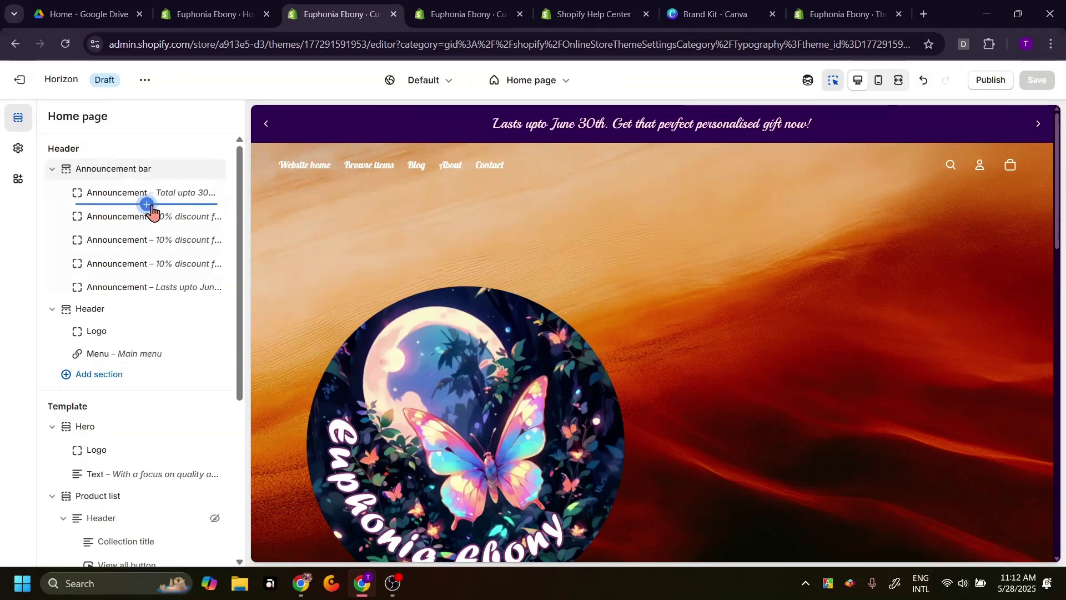
Try adding an Announcement block below the first announcement in the announcement bar, and undo the addition
click(147, 205)
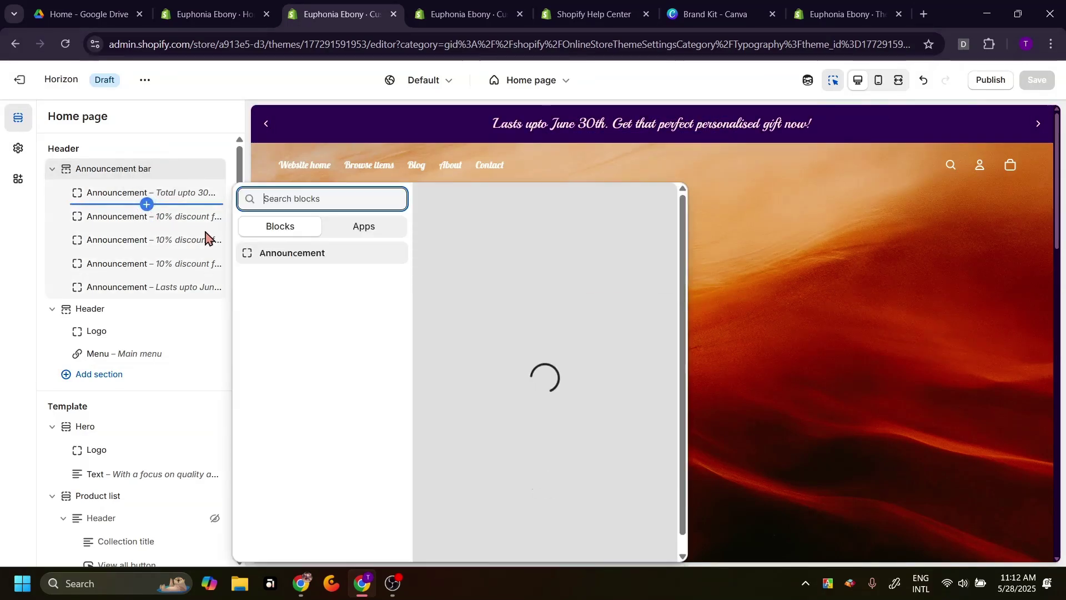
click(293, 260)
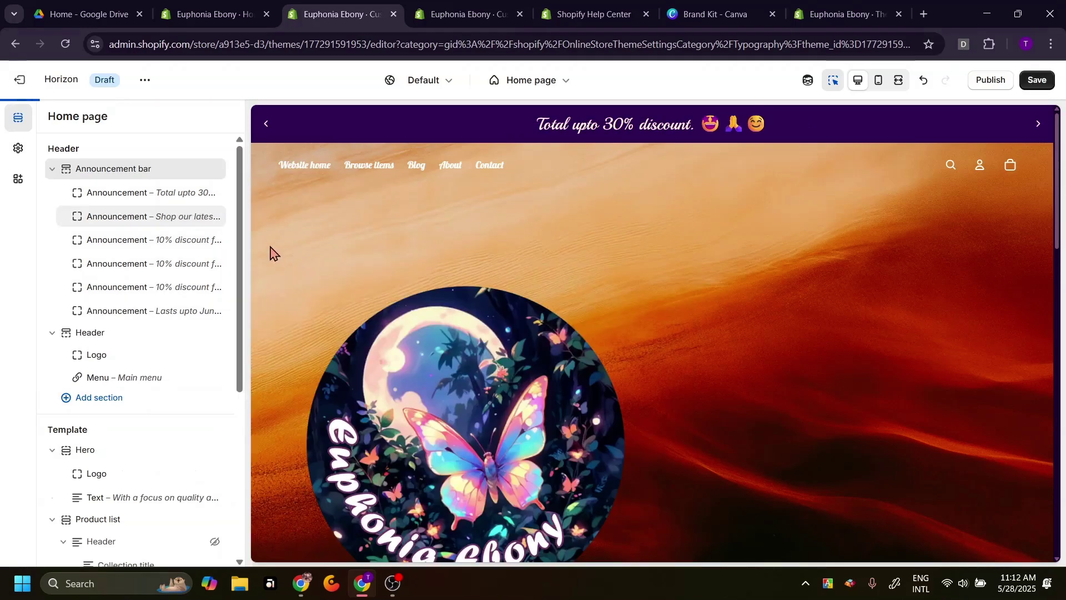
mouse_move(198, 218)
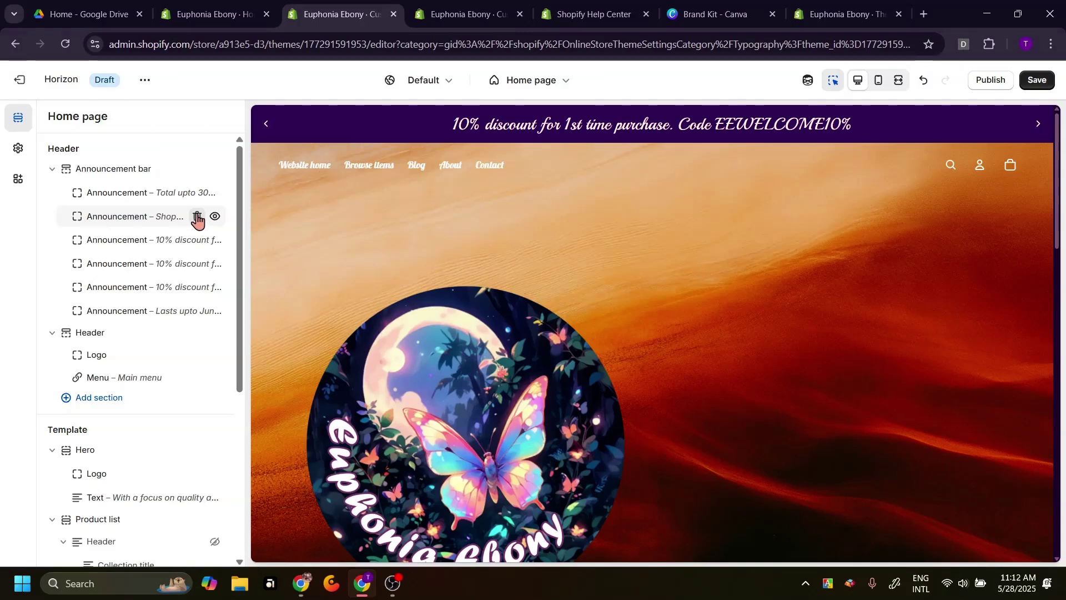
key(ctrl+z)
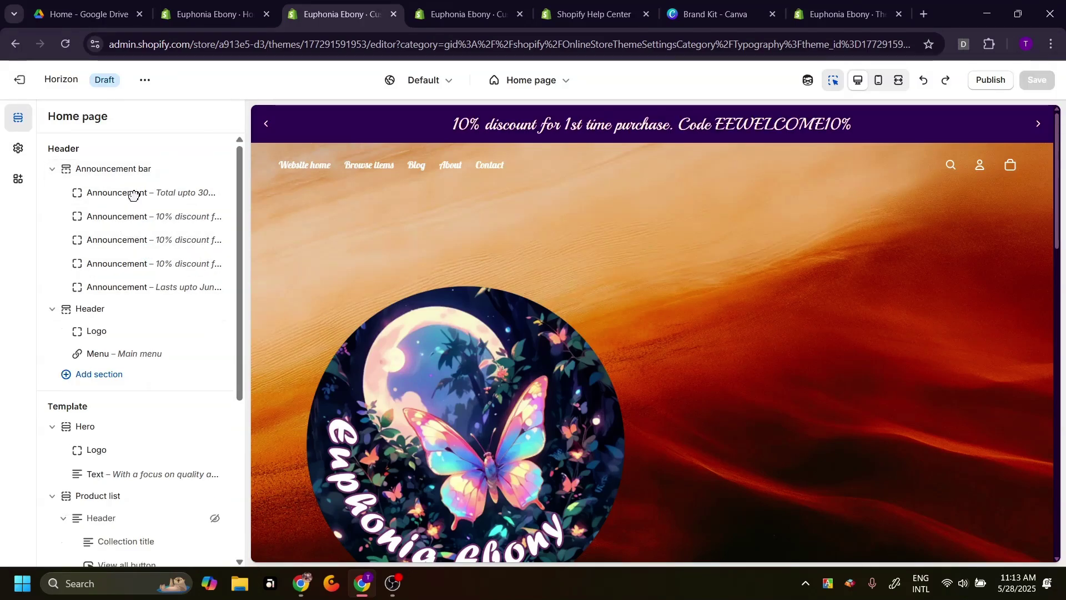
View the first announcement's font choices, keep Subheading, set its letter spacing to Loose, and save the draft
click(111, 199)
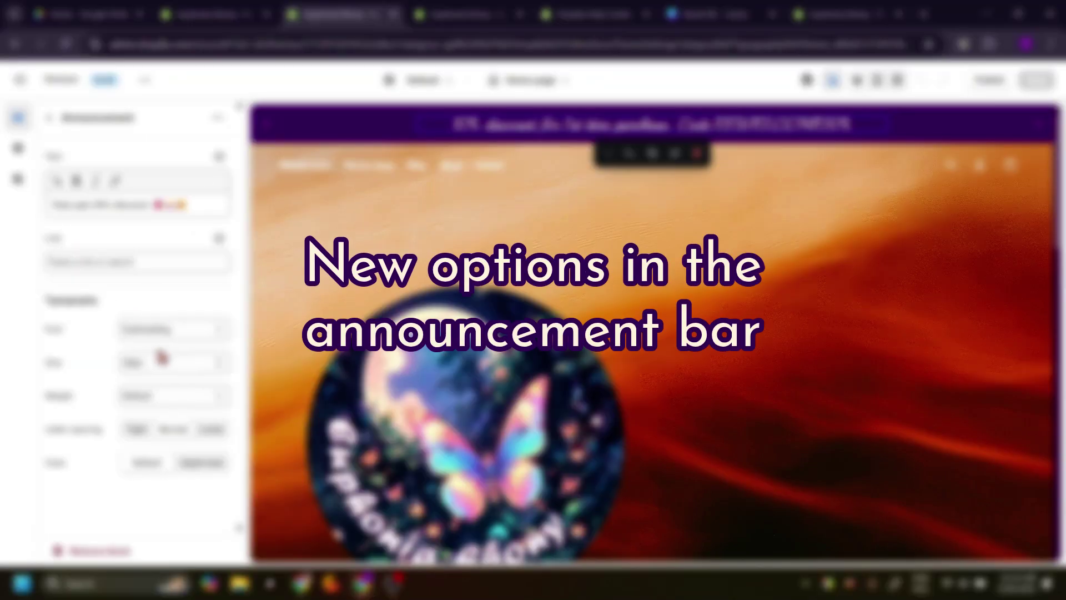
click(180, 336)
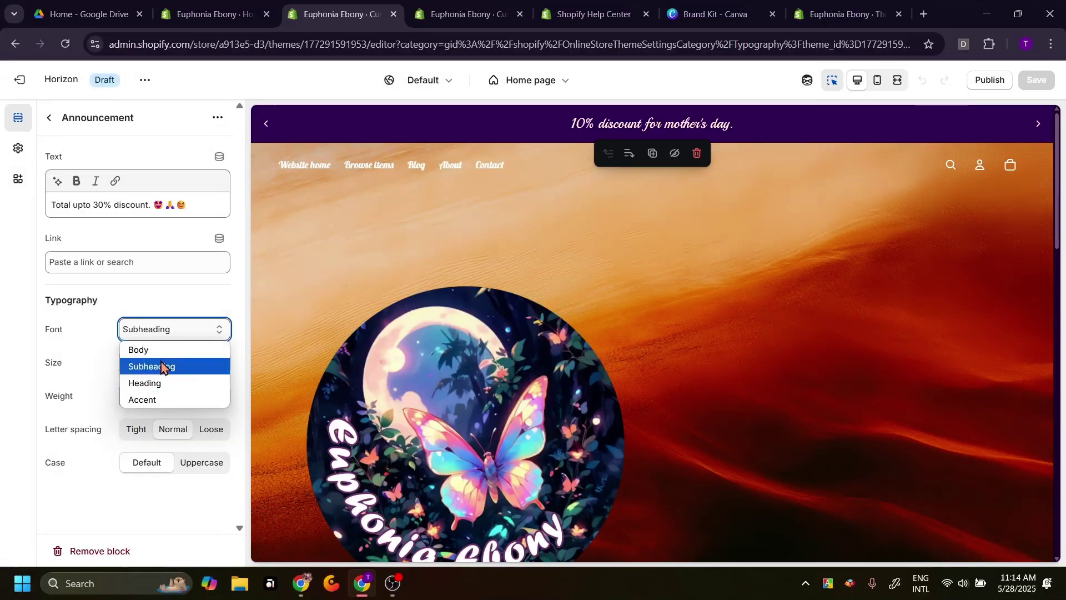
click(171, 333)
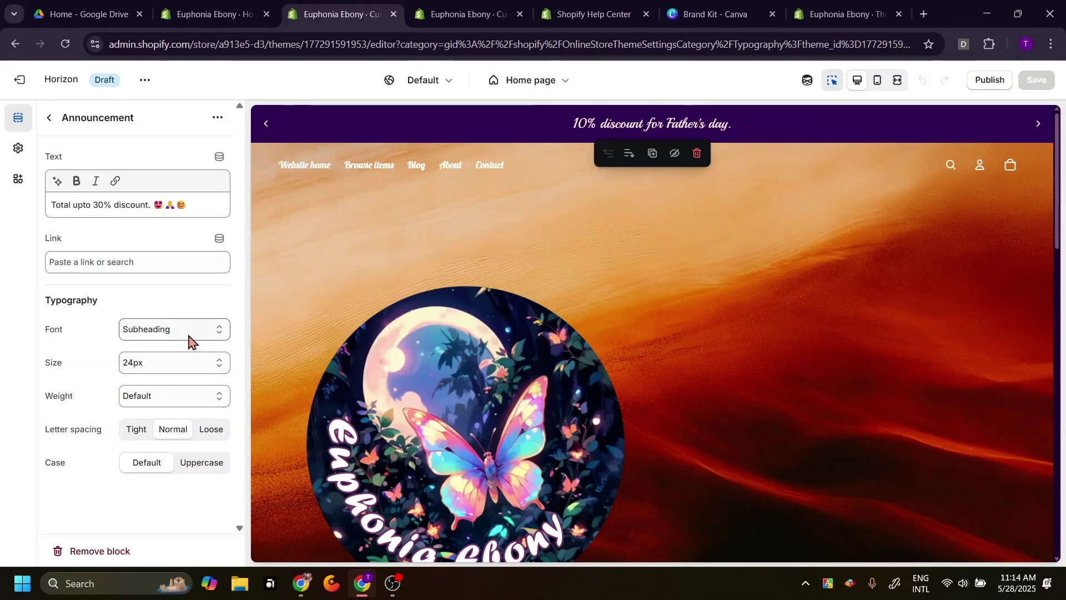
click(211, 428)
click(1036, 79)
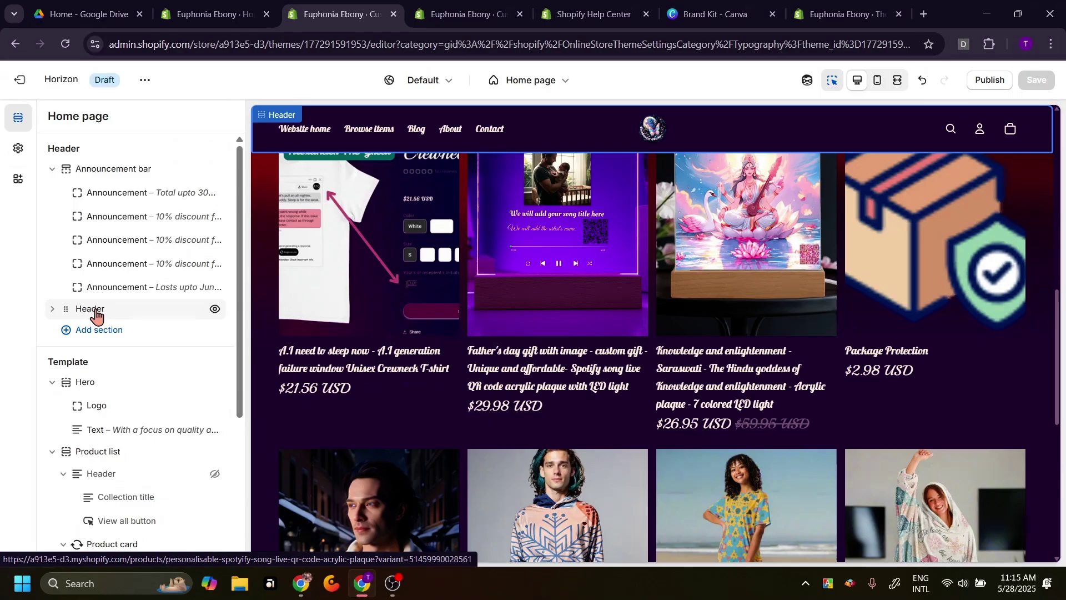
In the Header section, position the logo left and the menu center, trying the menu's Bottom row before choosing Top
click(92, 309)
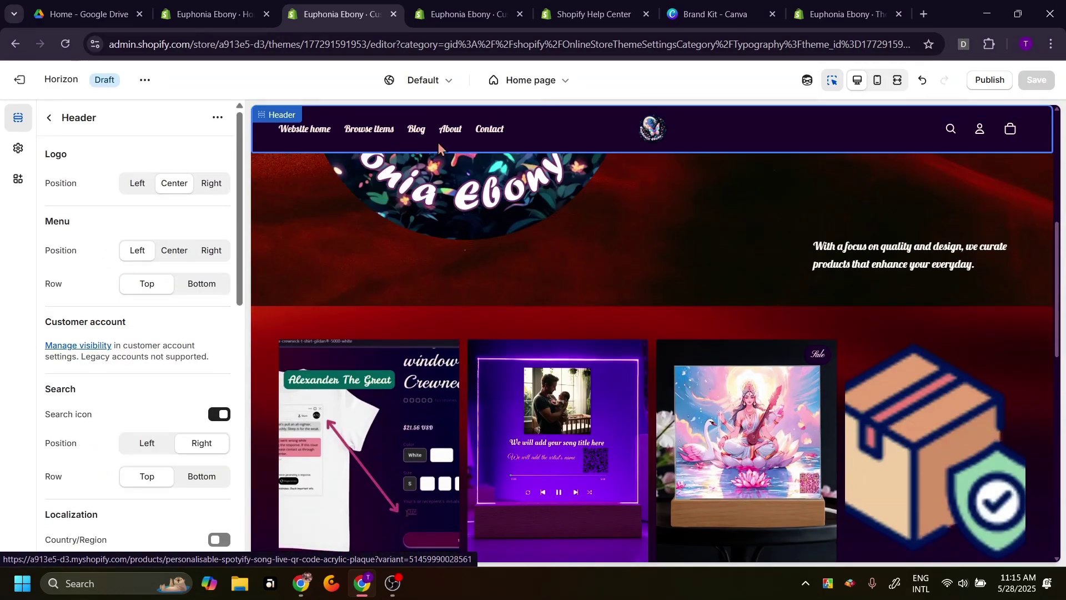
click(137, 189)
click(174, 255)
click(201, 286)
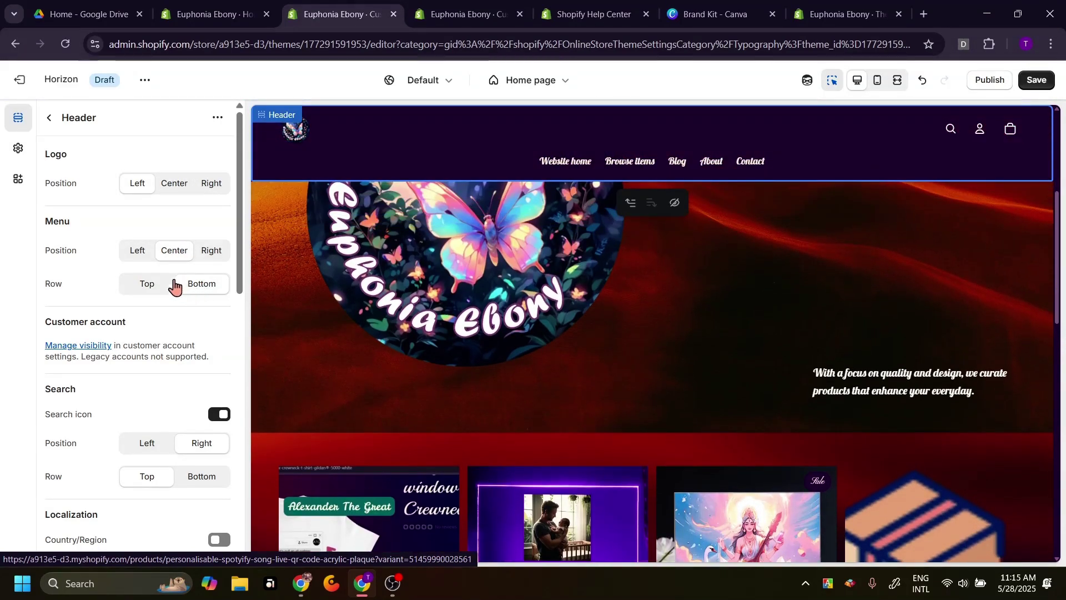
click(145, 288)
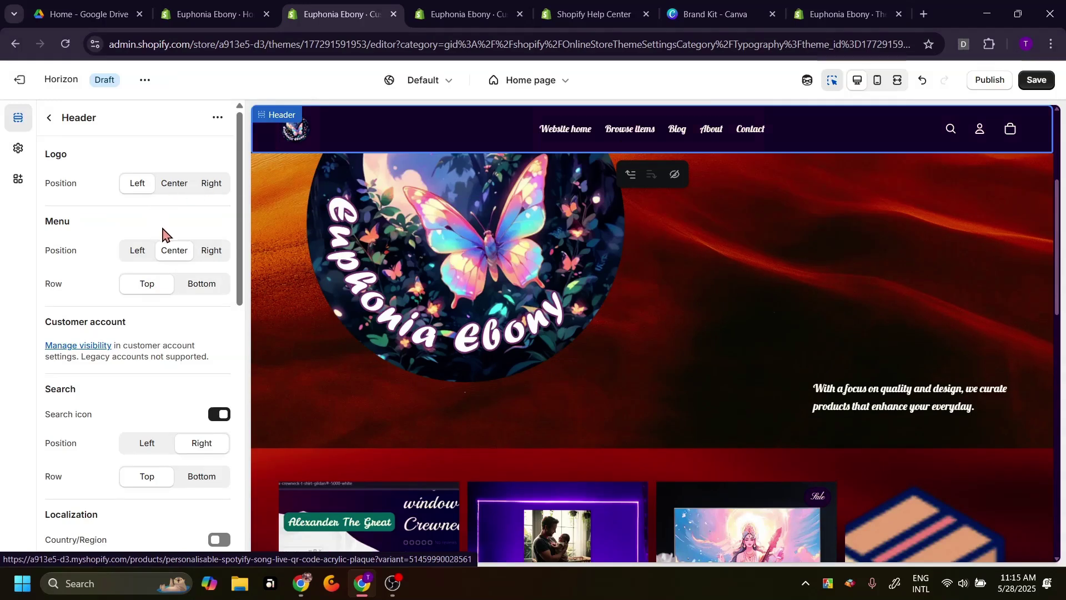
Turn on the header's Country/Region selector with its flag, and review the localization, appearance and color settings
scroll(183, 261, down, 3)
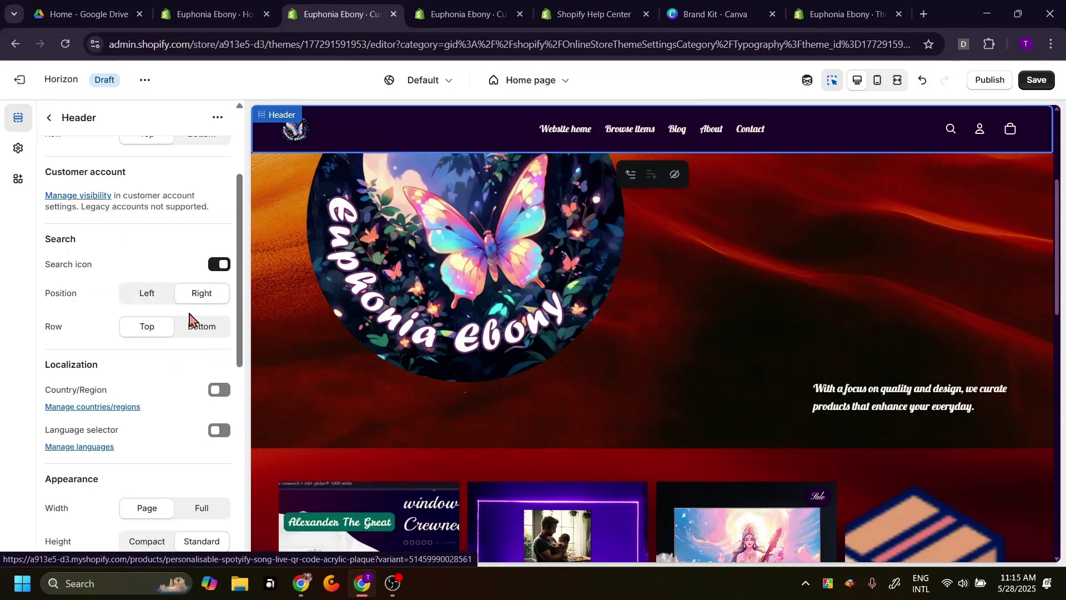
scroll(186, 322, down, 2)
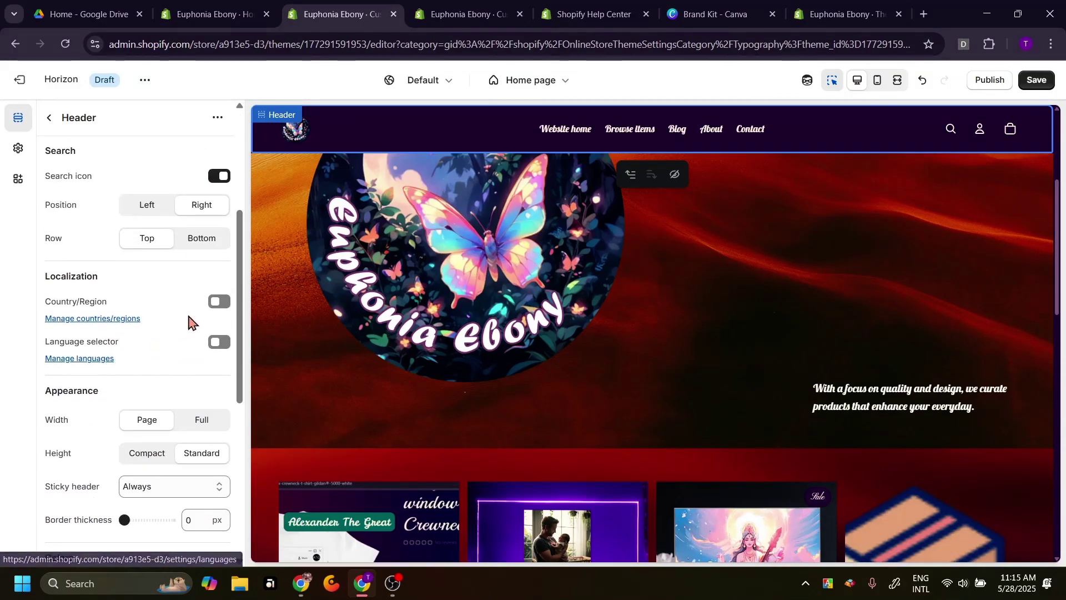
scroll(211, 278, down, 1)
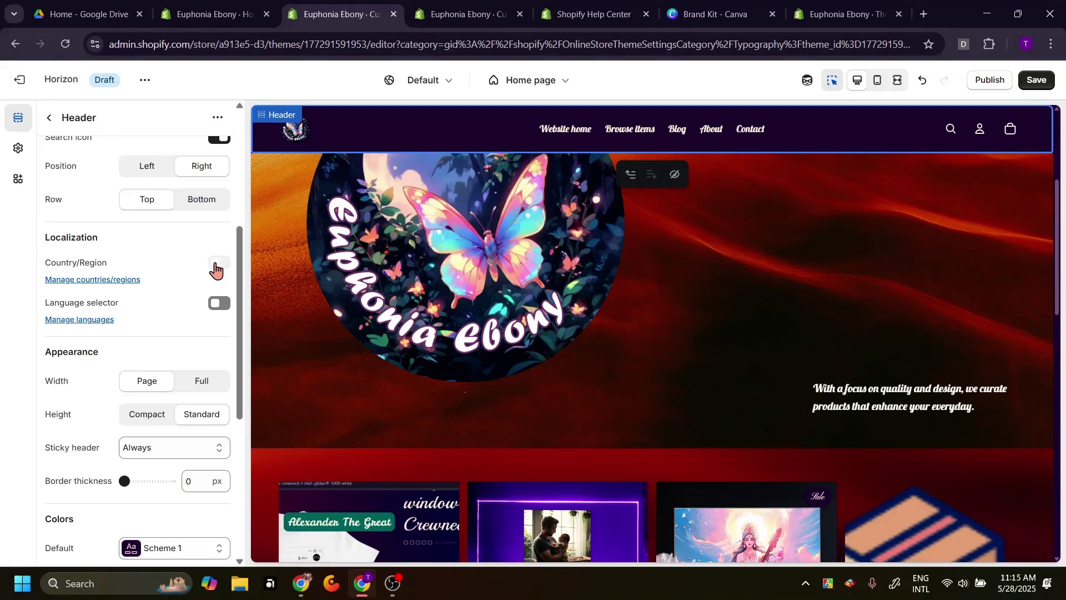
click(218, 262)
click(218, 304)
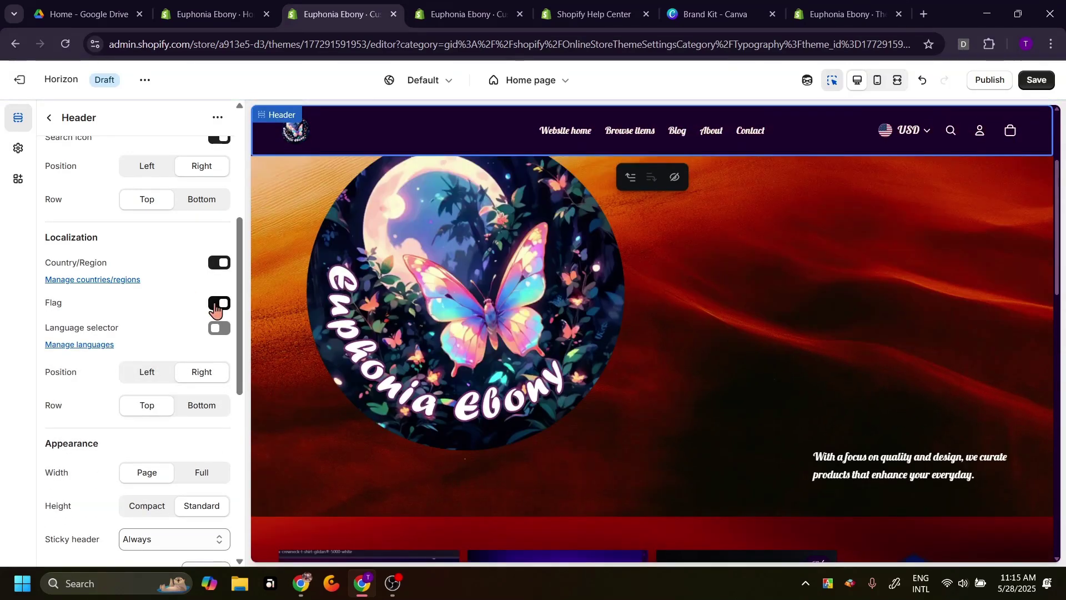
scroll(157, 331, down, 4)
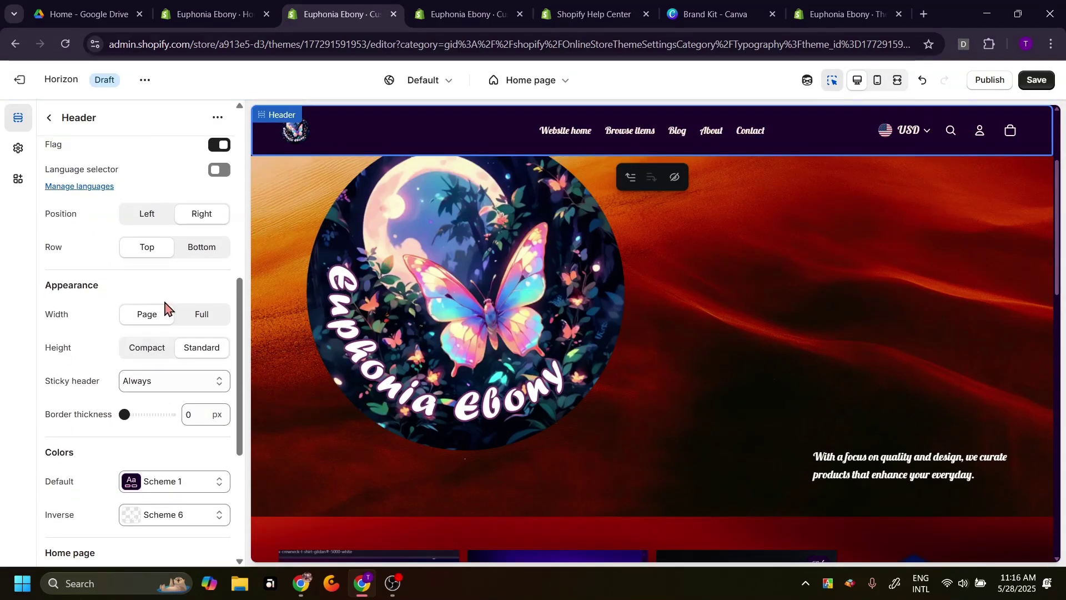
scroll(166, 304, down, 2)
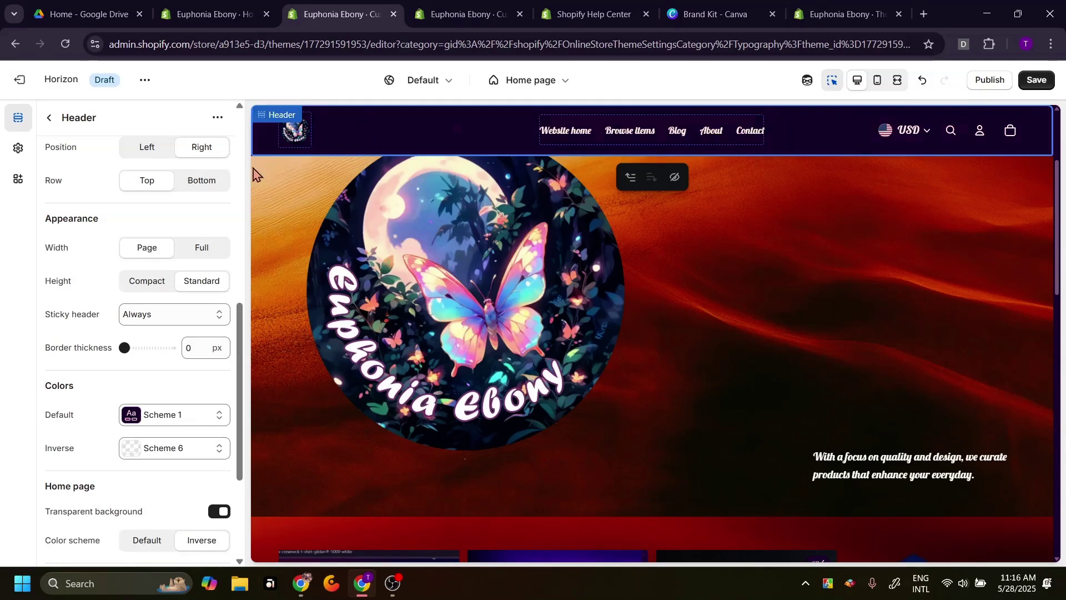
click(134, 151)
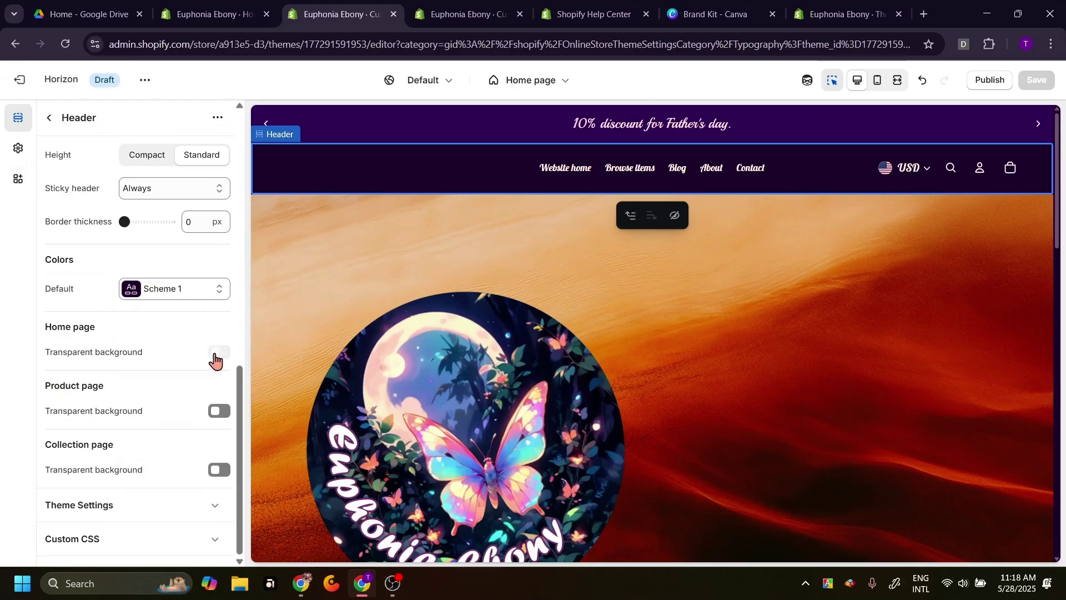
Try the header's transparent background on the home page by switching it on and off
click(215, 354)
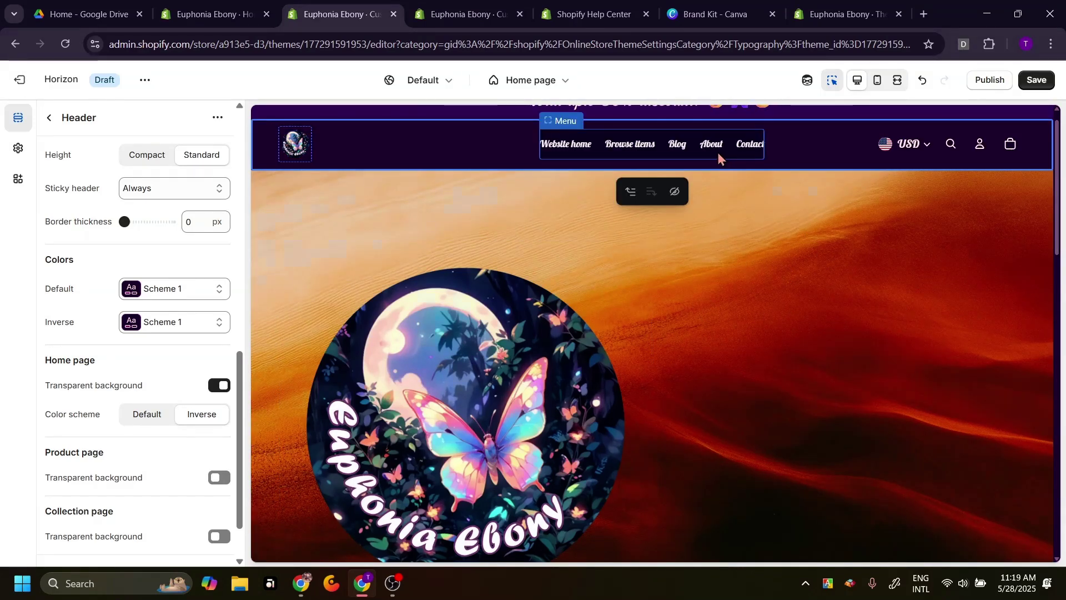
click(224, 385)
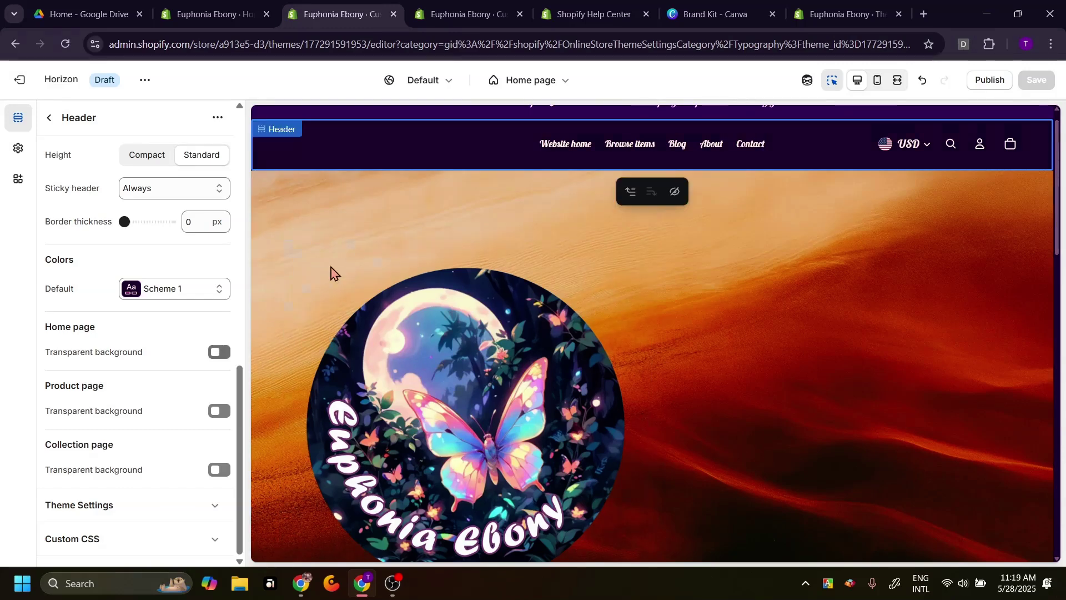
click(218, 352)
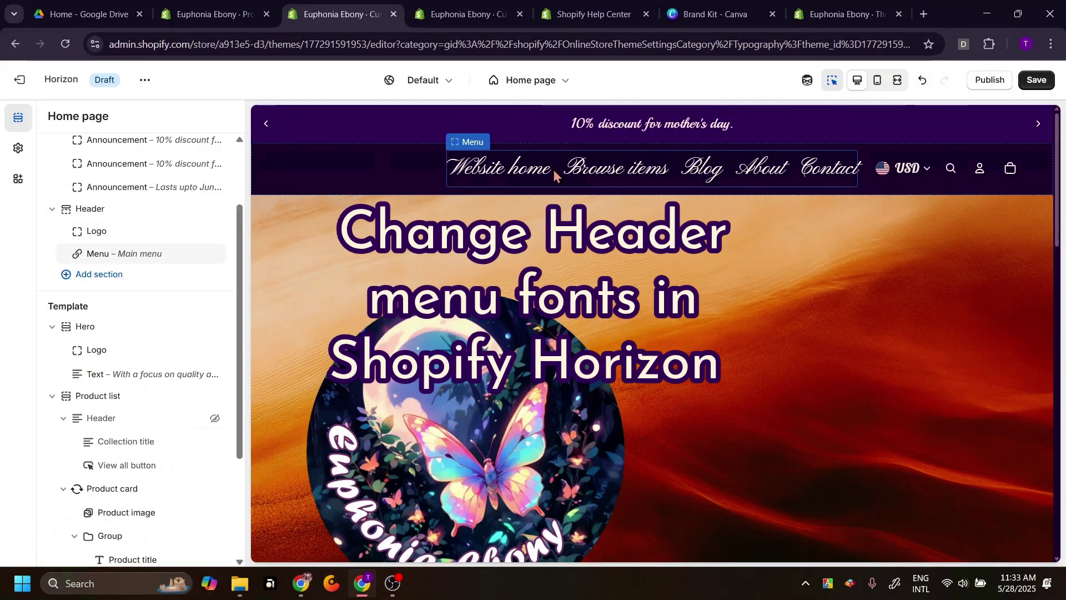
Set the header menu's style to Text only and its primary typography to the Accent font at 24px
click(558, 173)
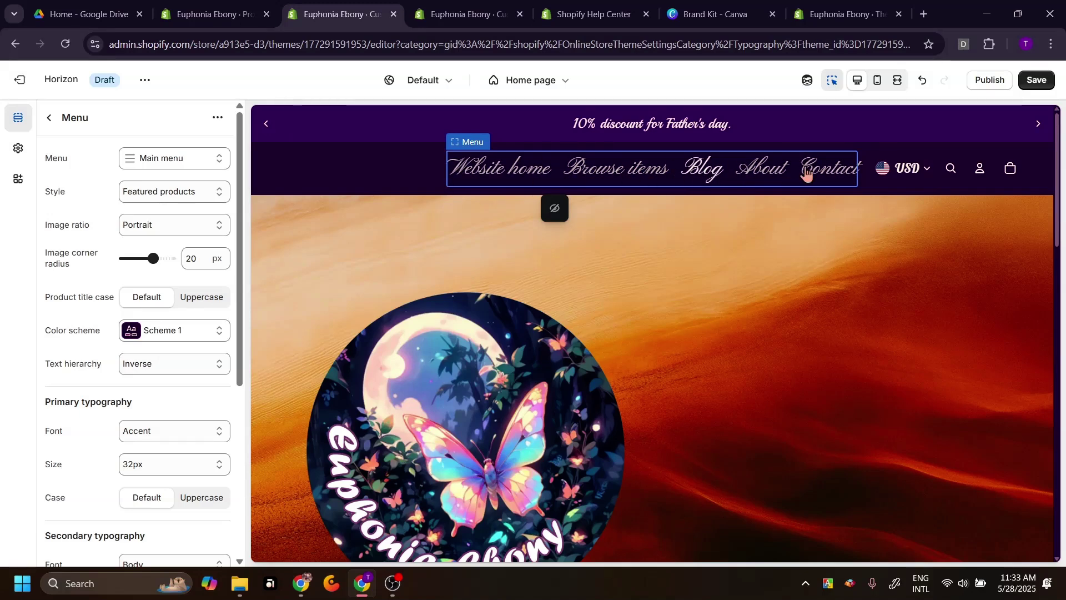
click(332, 169)
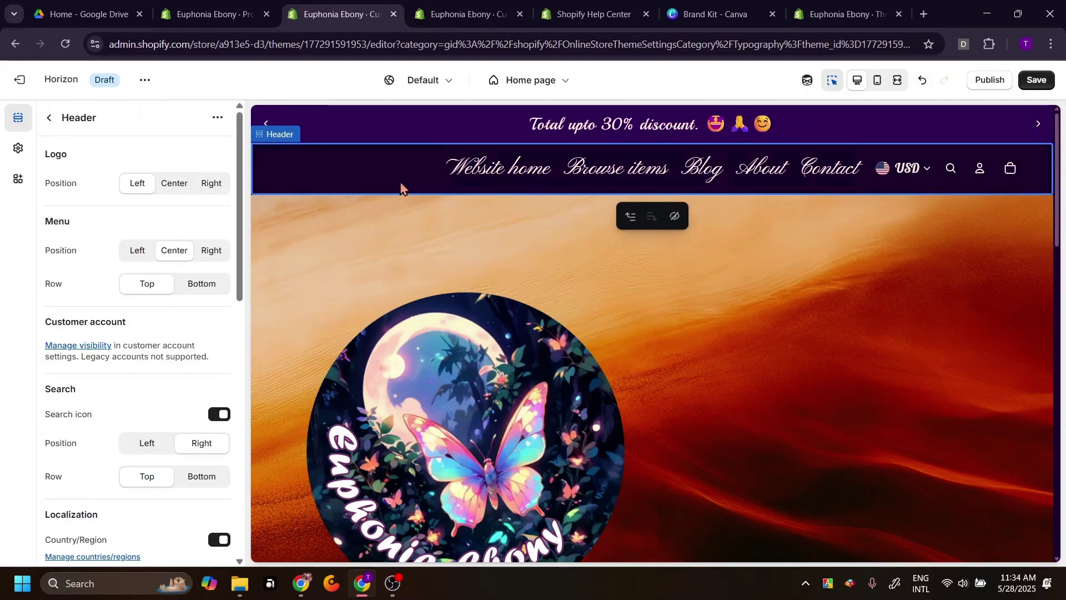
click(499, 169)
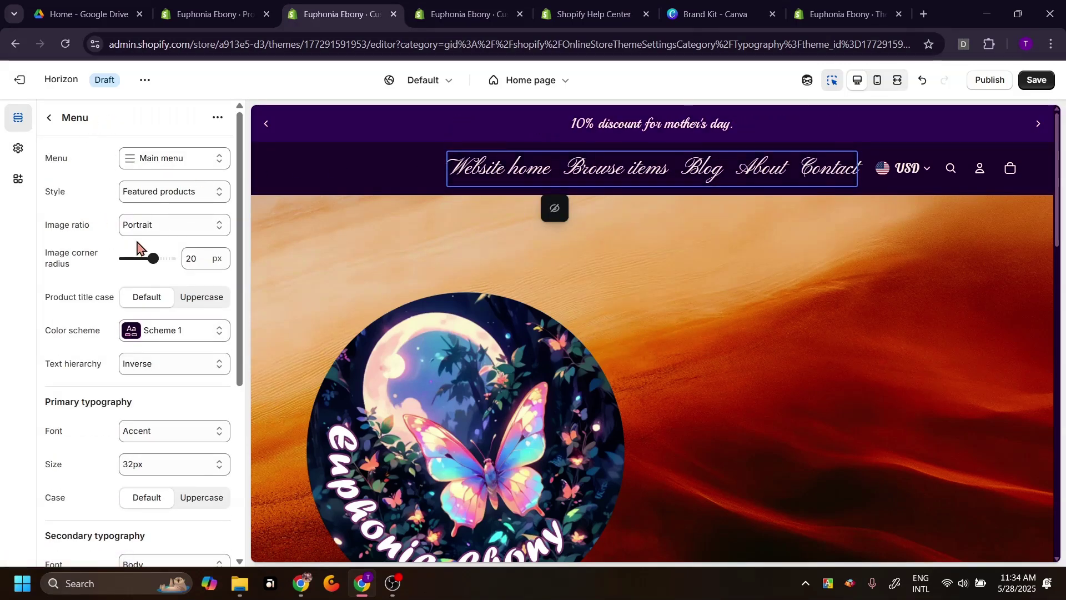
click(181, 328)
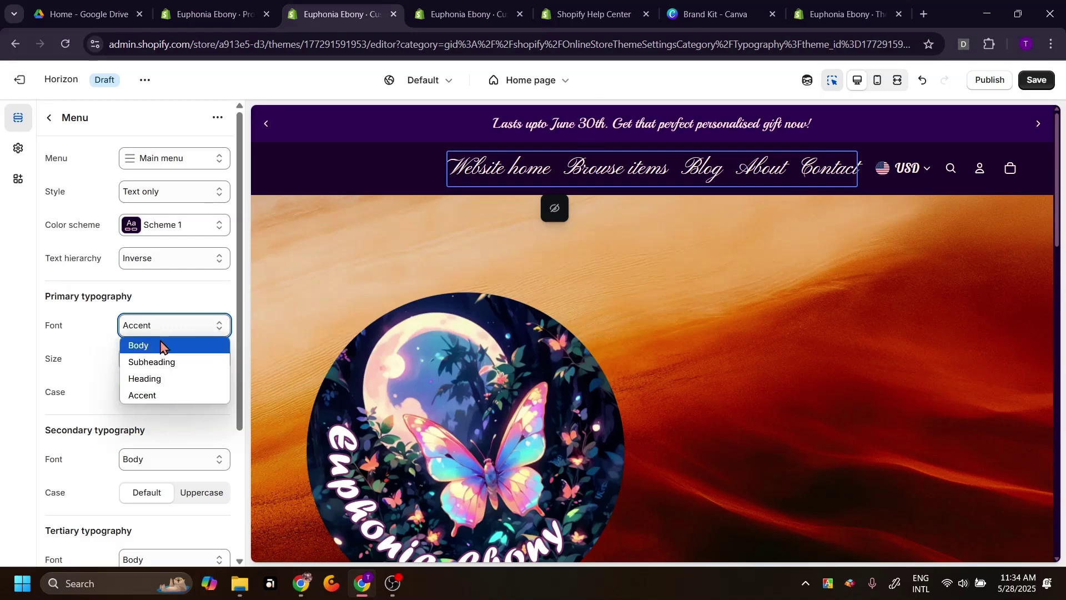
click(175, 401)
click(183, 361)
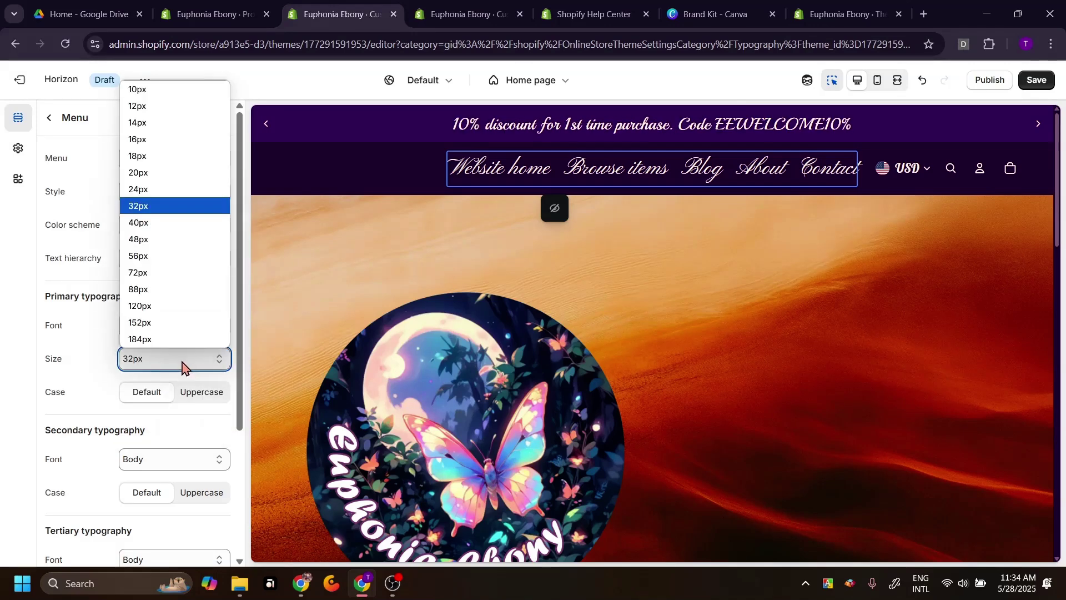
click(158, 192)
View the font choices for the menu's secondary and tertiary typography
scroll(147, 295, down, 3)
click(155, 292)
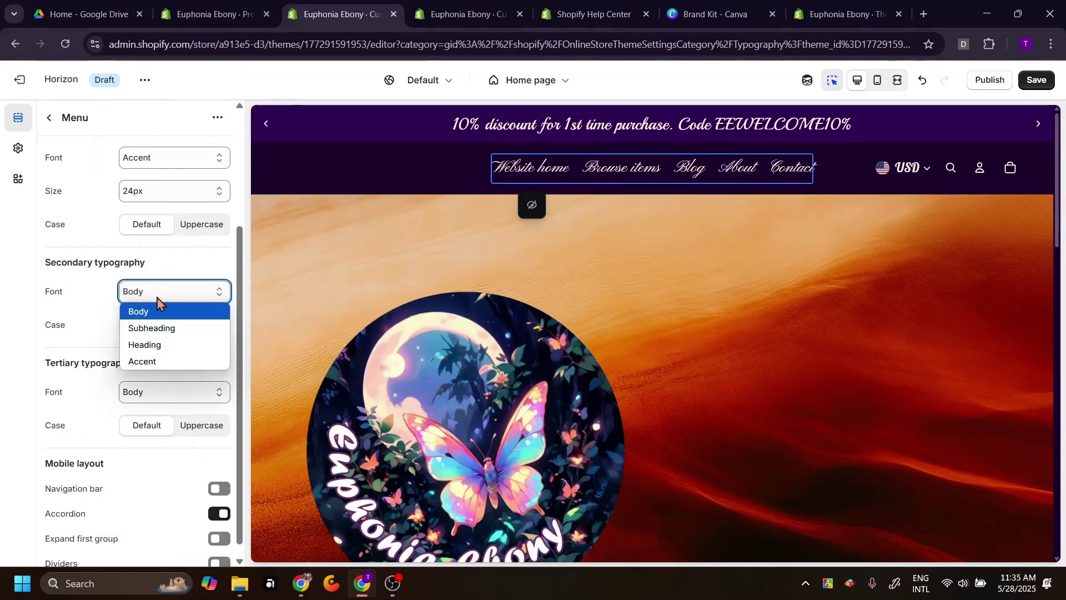
drag(240, 349, 239, 399)
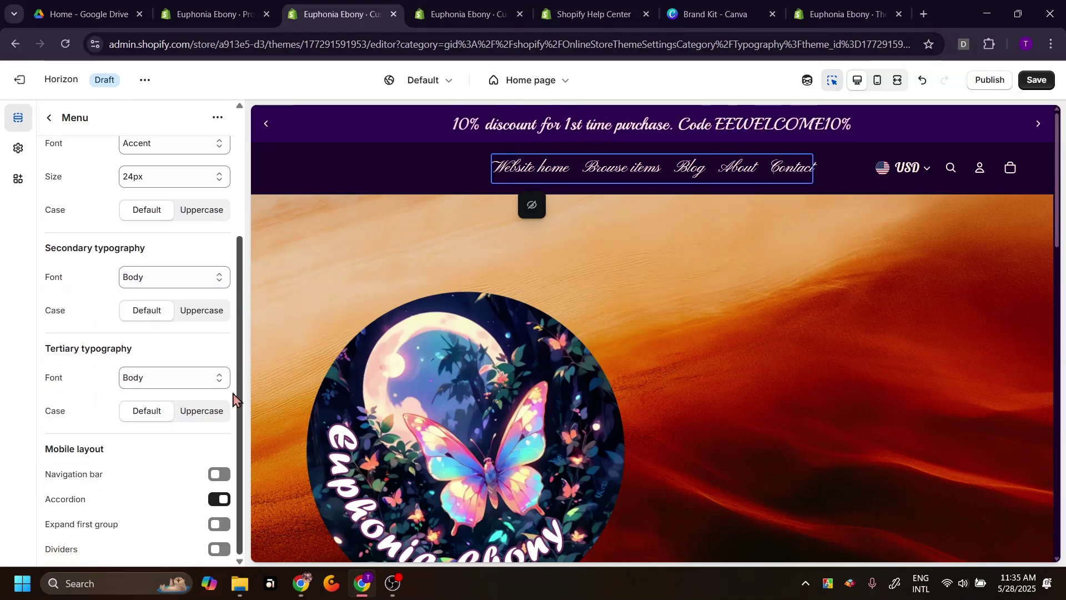
click(203, 376)
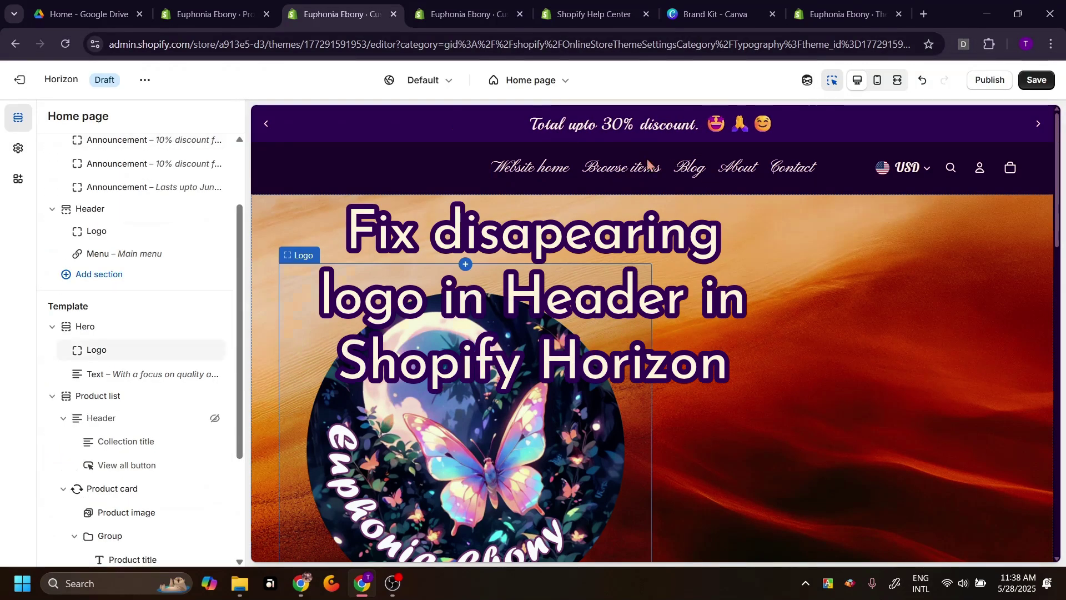
Check the Hero section, the Header section and the header's Logo block for settings that control the header logo
click(543, 167)
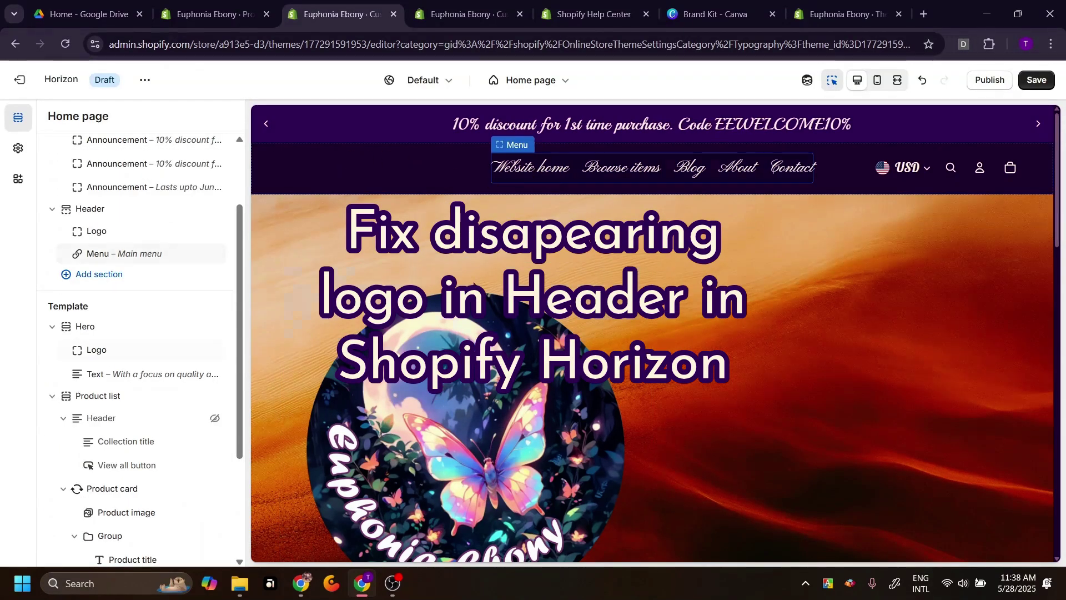
click(746, 301)
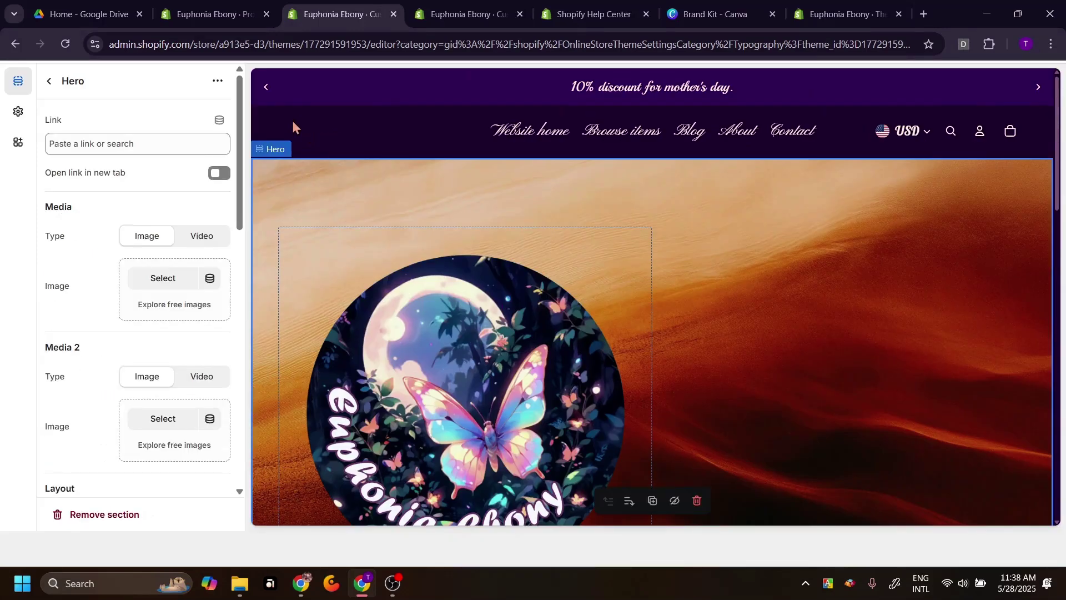
scroll(300, 120, up, 1)
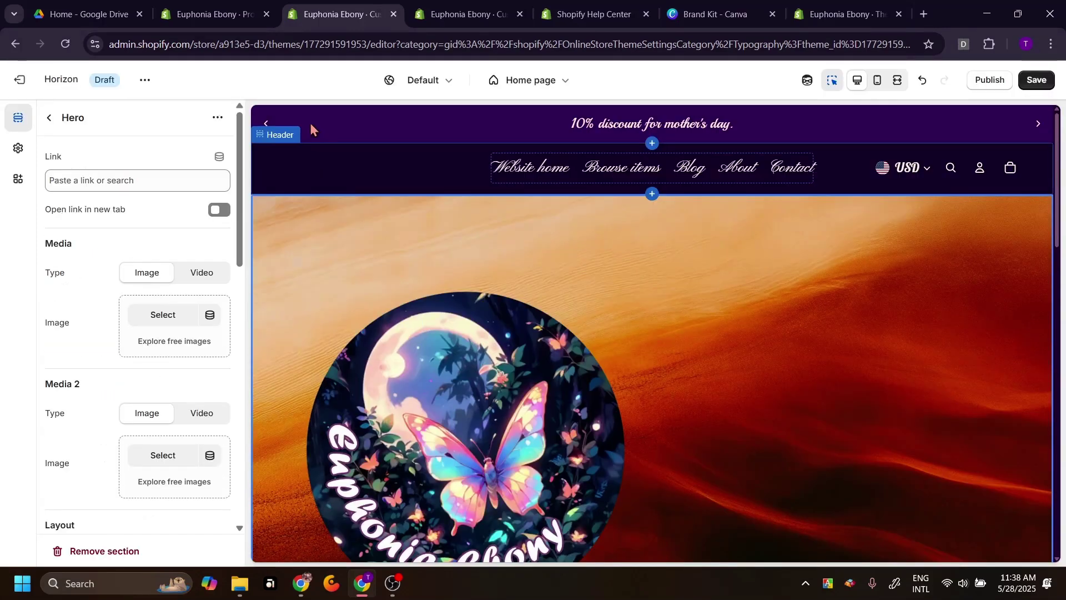
click(298, 178)
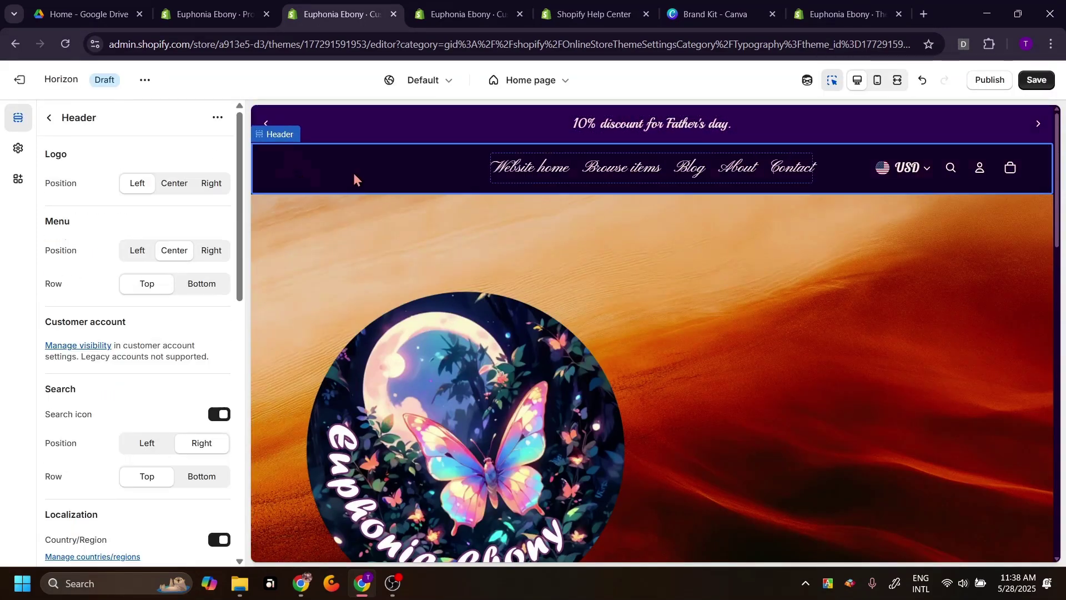
click(49, 117)
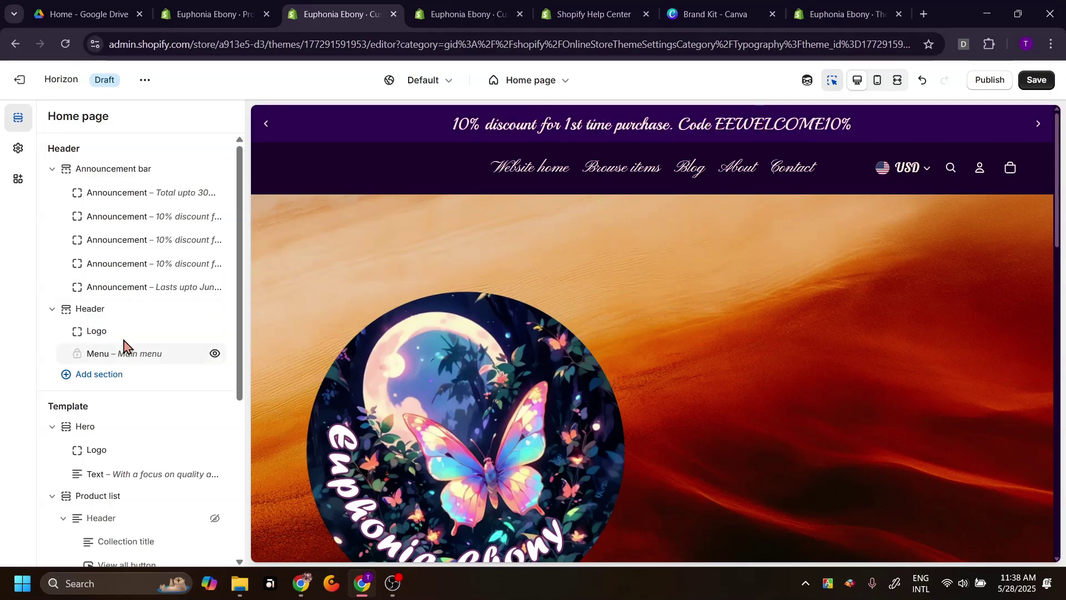
click(99, 332)
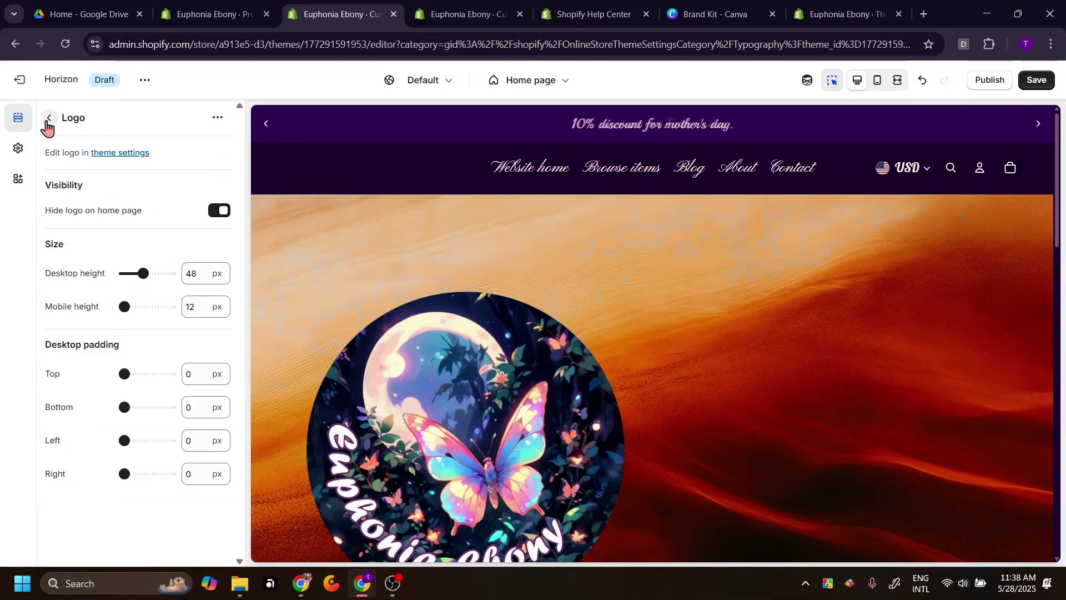
click(48, 118)
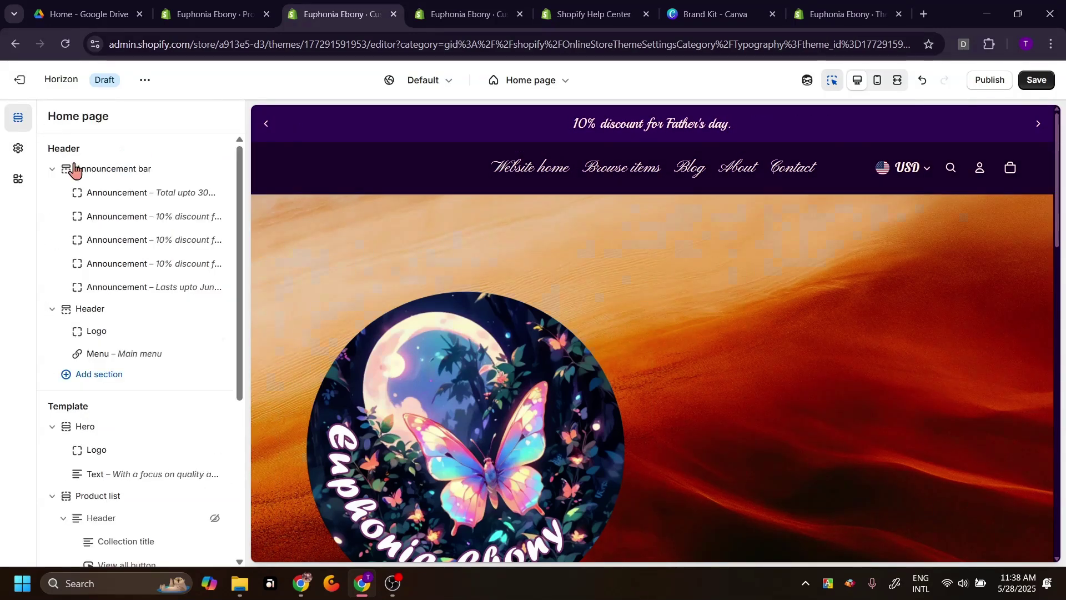
Turn off hiding the header logo on the home page and set its desktop height to 78 px
click(97, 334)
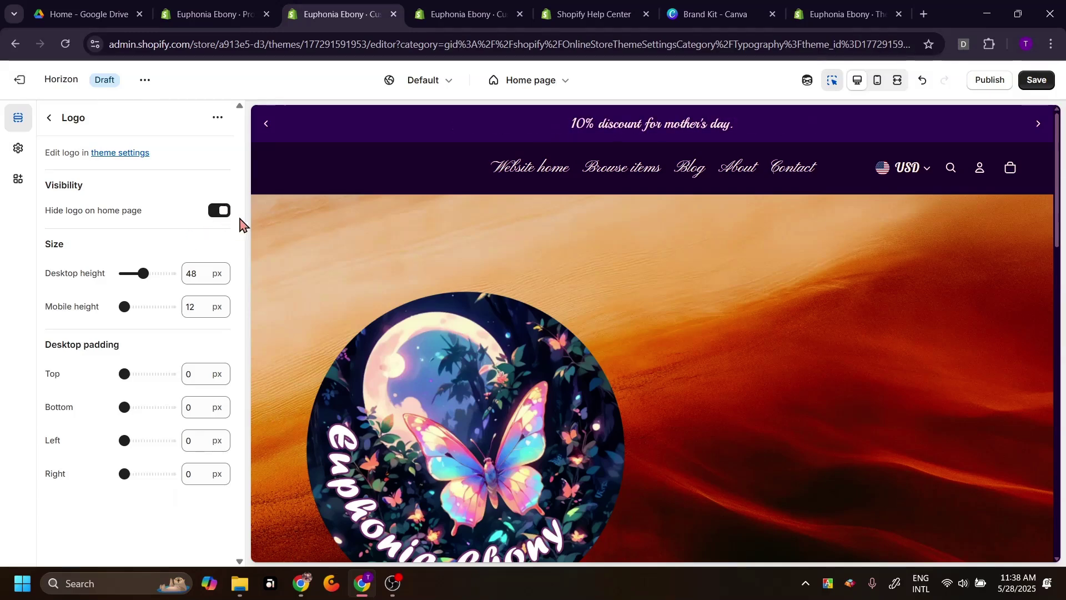
click(220, 211)
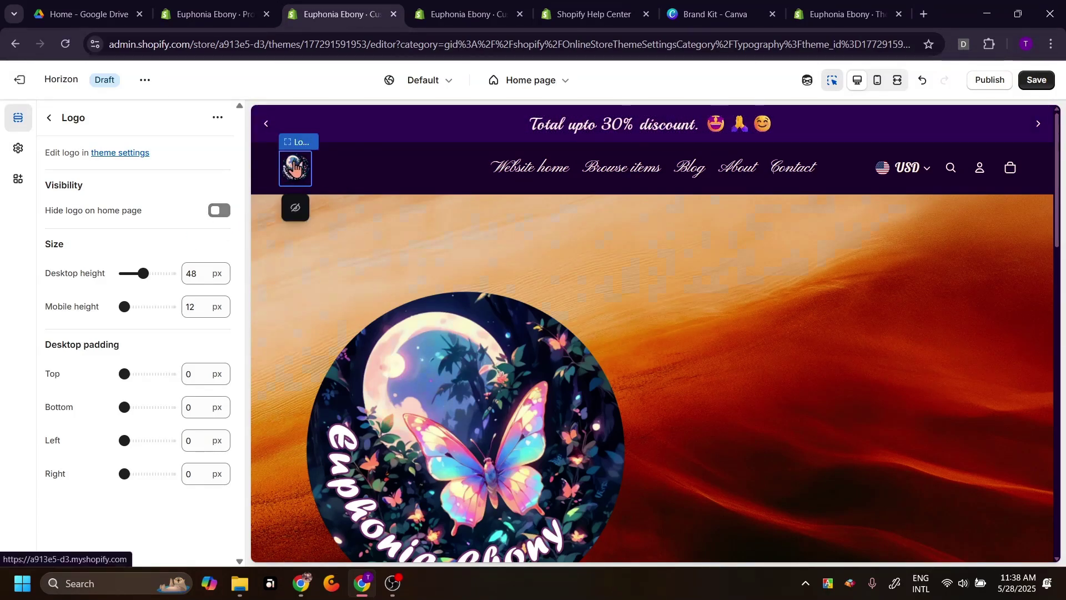
drag(144, 272, 159, 274)
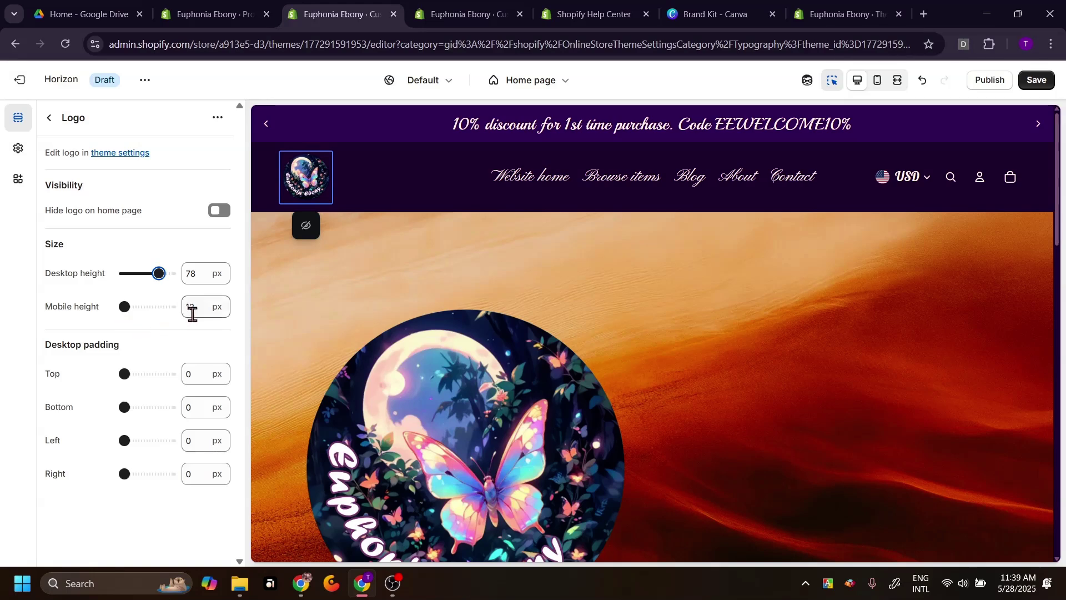
Set the header logo's mobile height to 60 px while checking the mobile preview, and save the theme in desktop view
click(878, 83)
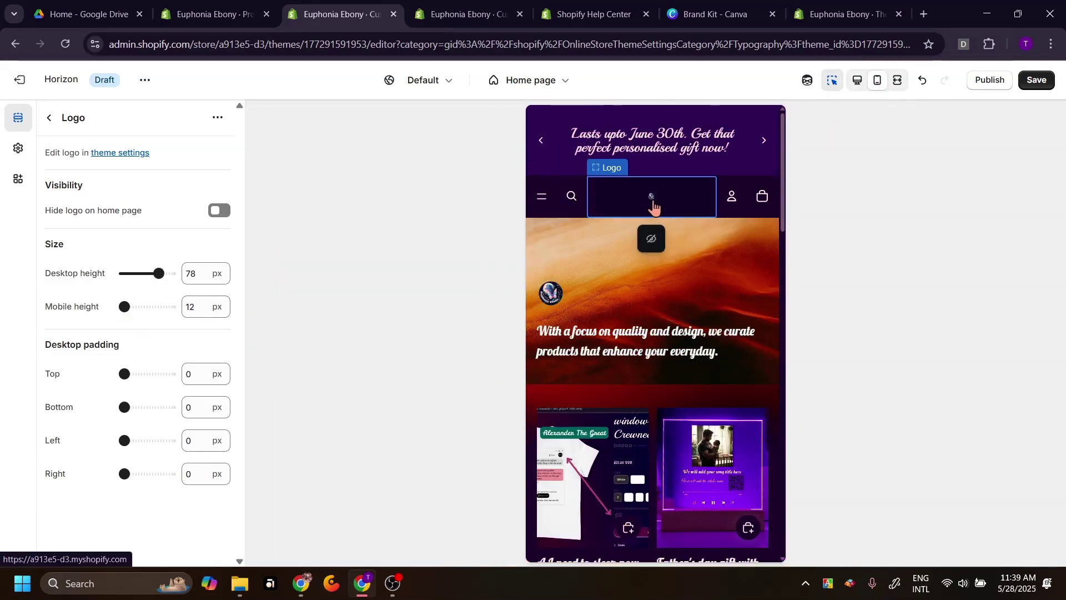
drag(124, 306, 146, 306)
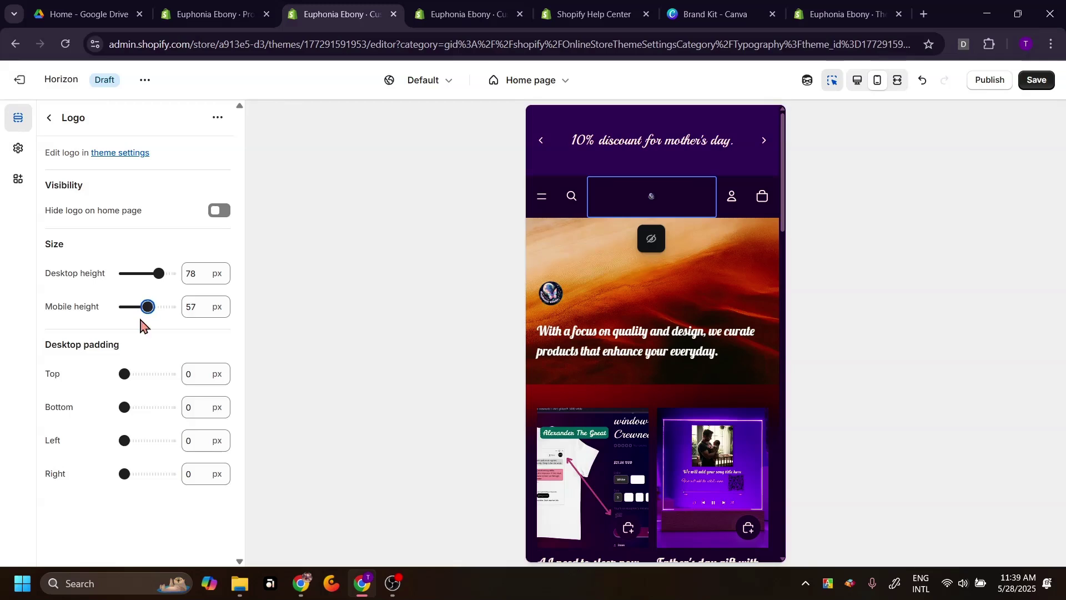
drag(152, 353, 154, 355)
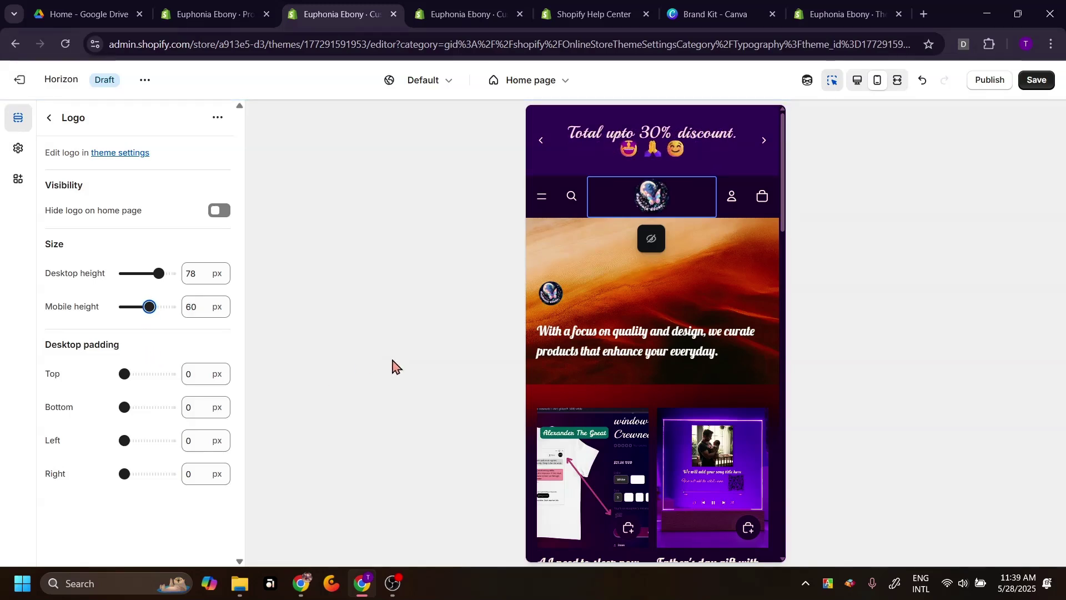
click(50, 127)
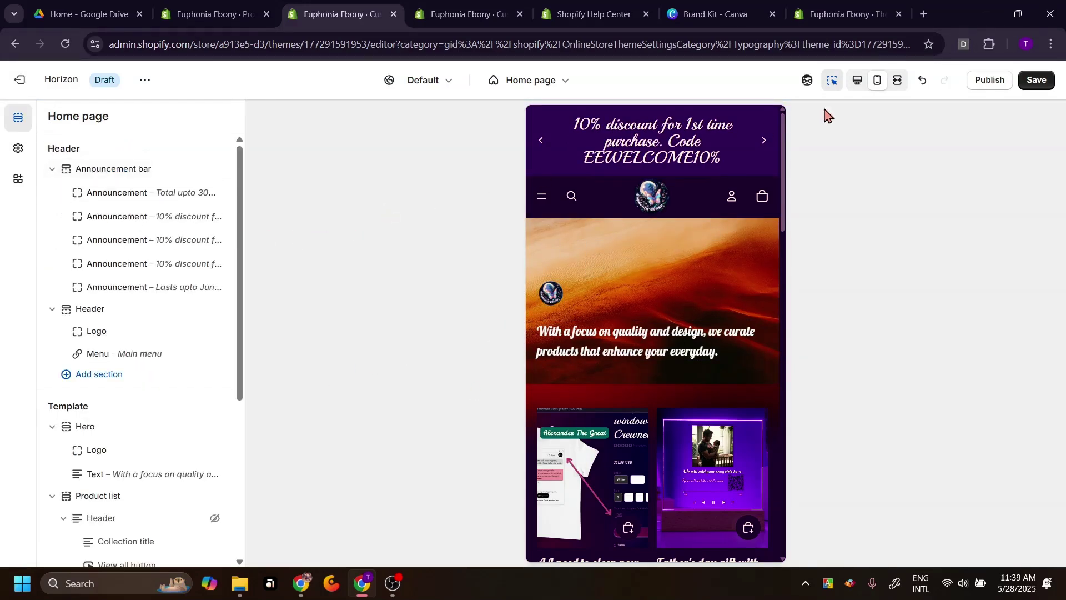
click(856, 83)
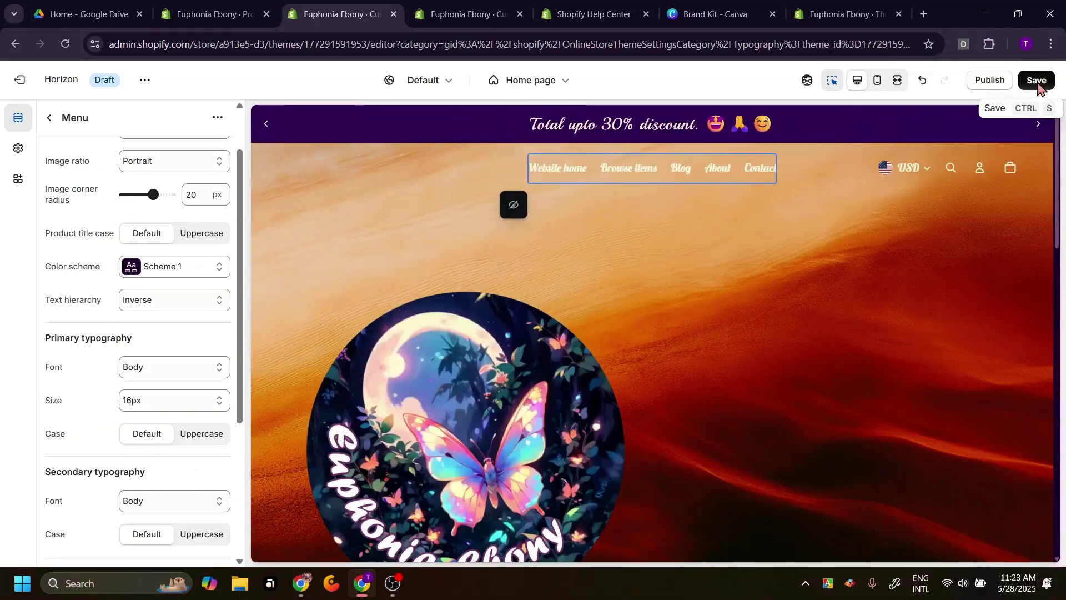
click(1028, 83)
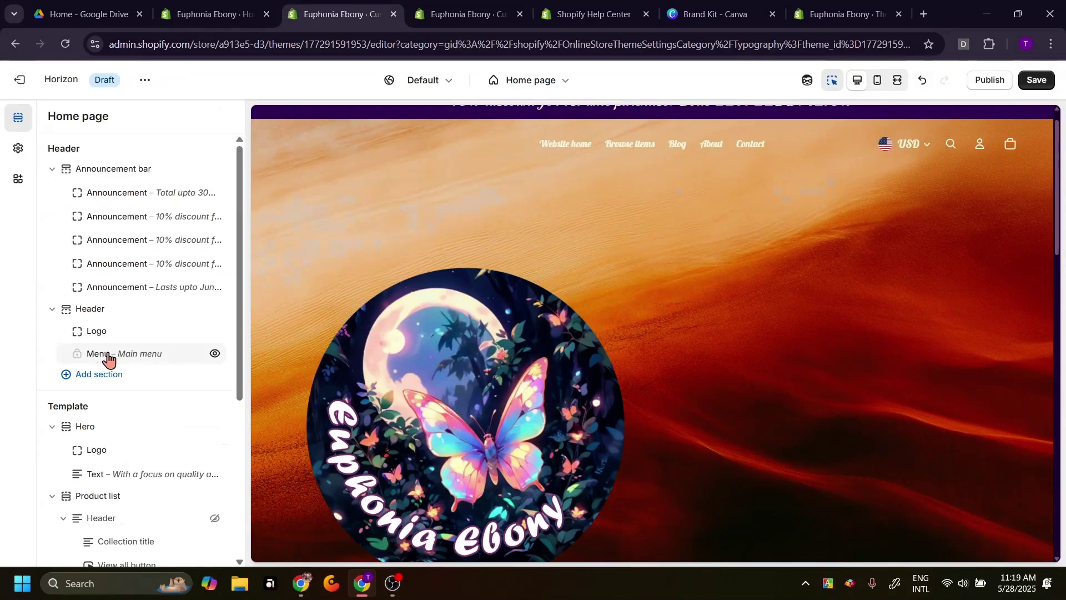
Open the header's Menu block and view the options available for its assigned Main menu
click(114, 356)
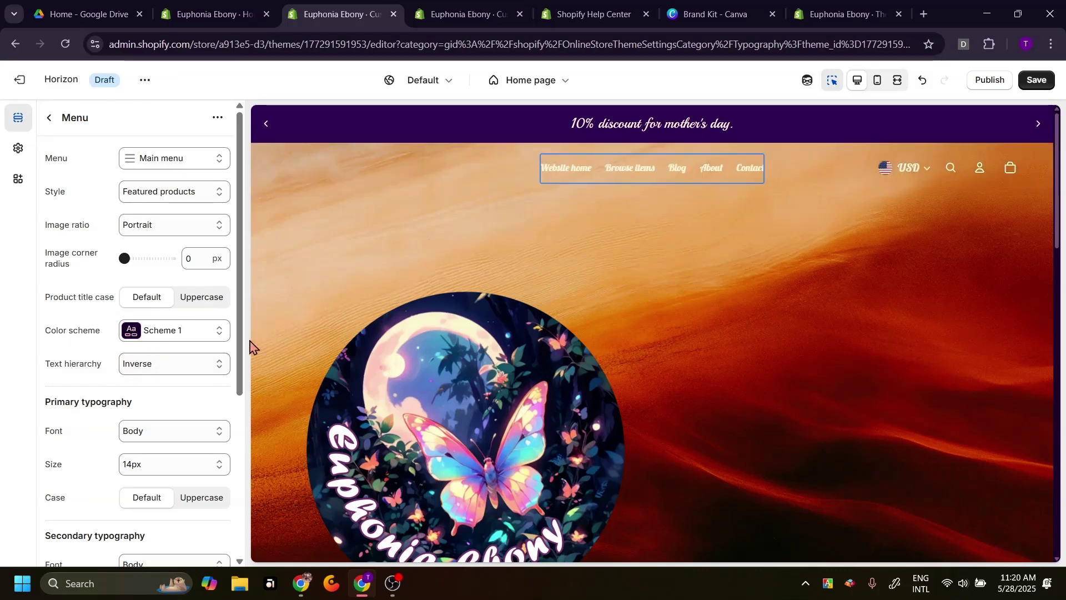
click(198, 161)
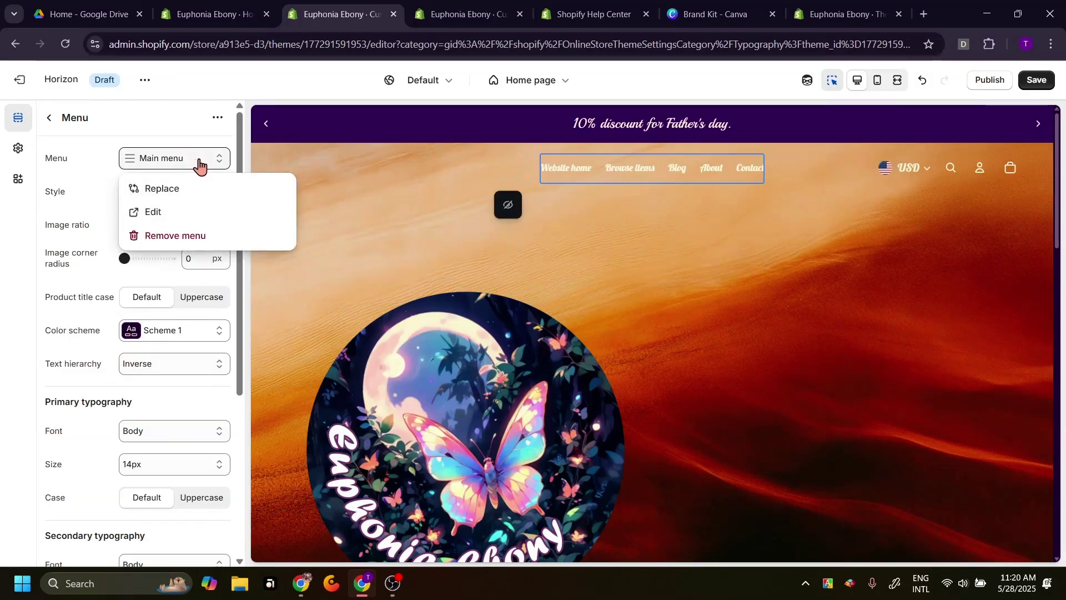
click(201, 161)
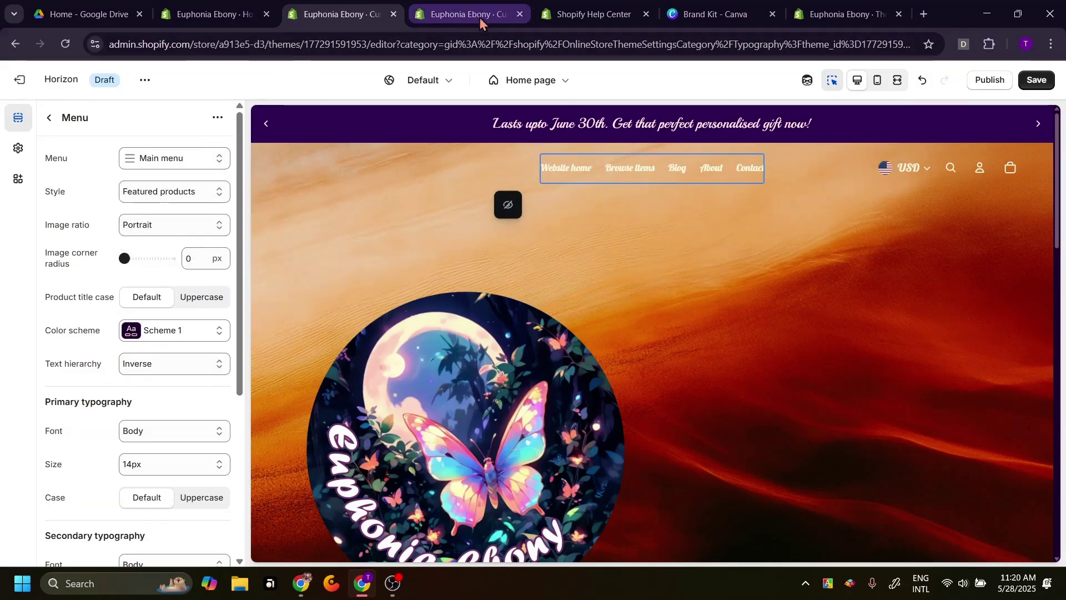
Switch to the store admin and open the Main menu from the store's content menus
click(218, 12)
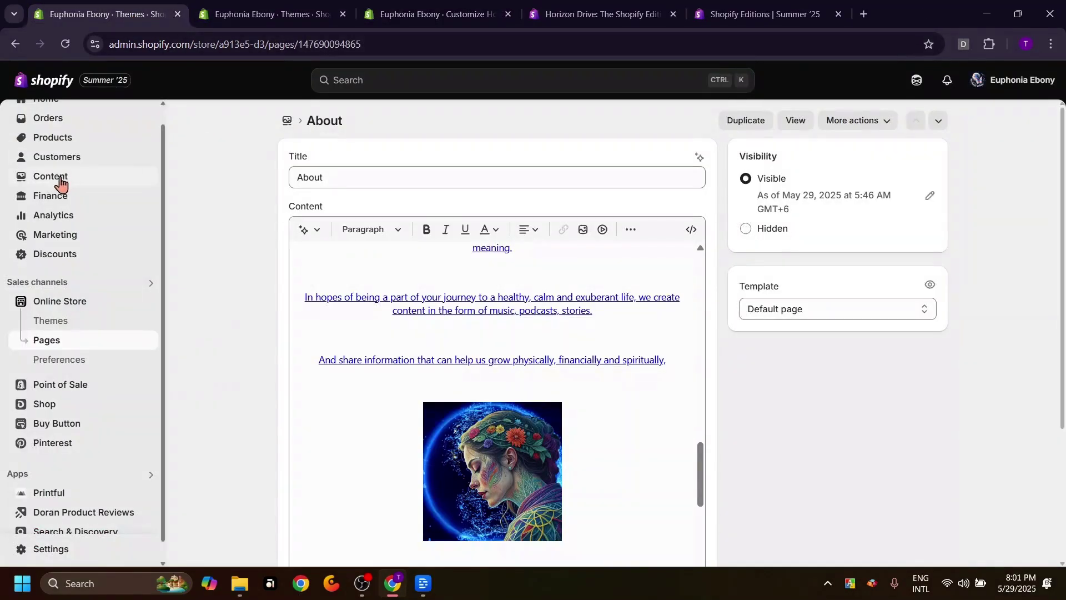
click(63, 182)
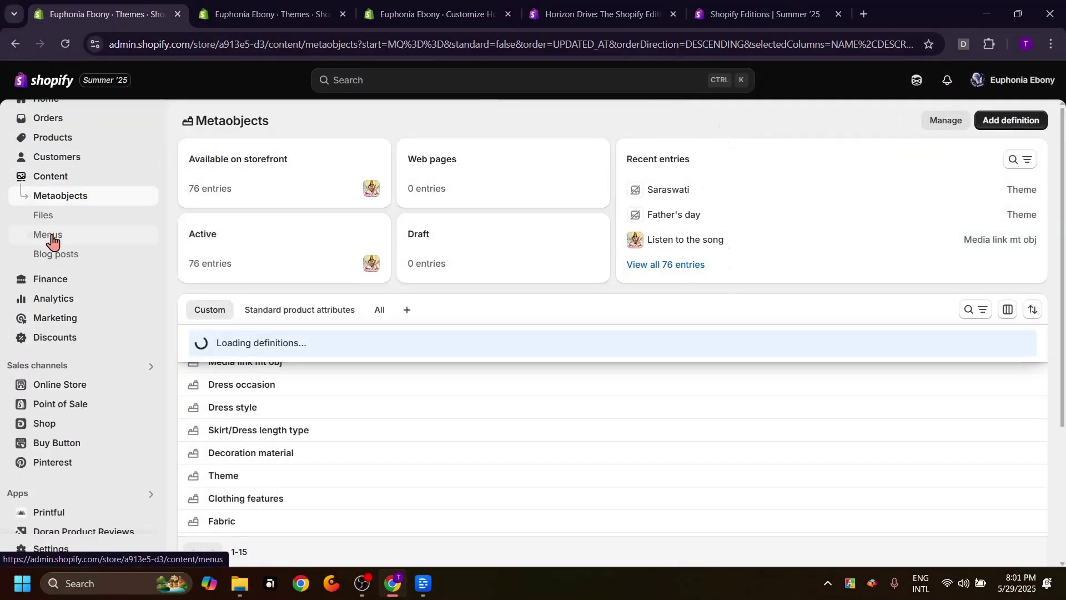
click(54, 239)
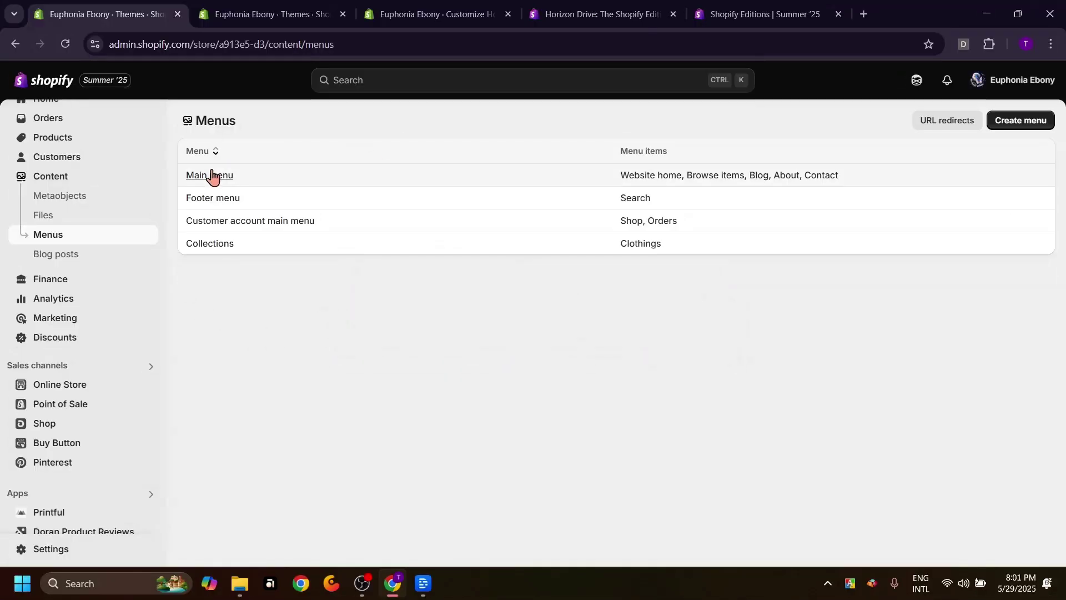
click(218, 177)
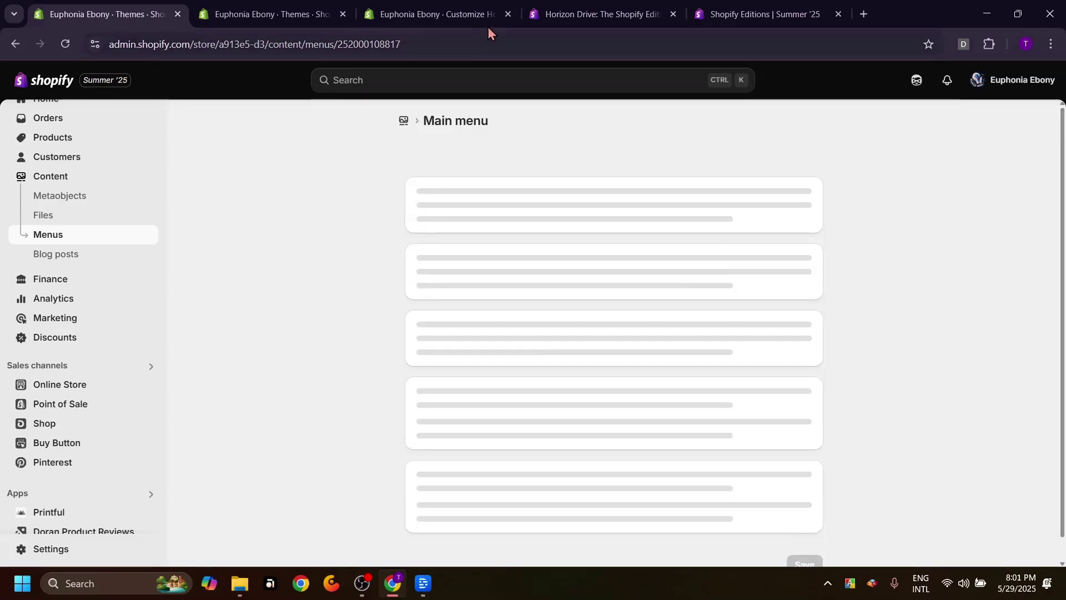
Return to the theme editor and check how the header Menu block's assigned menu can be replaced, edited or removed
click(435, 15)
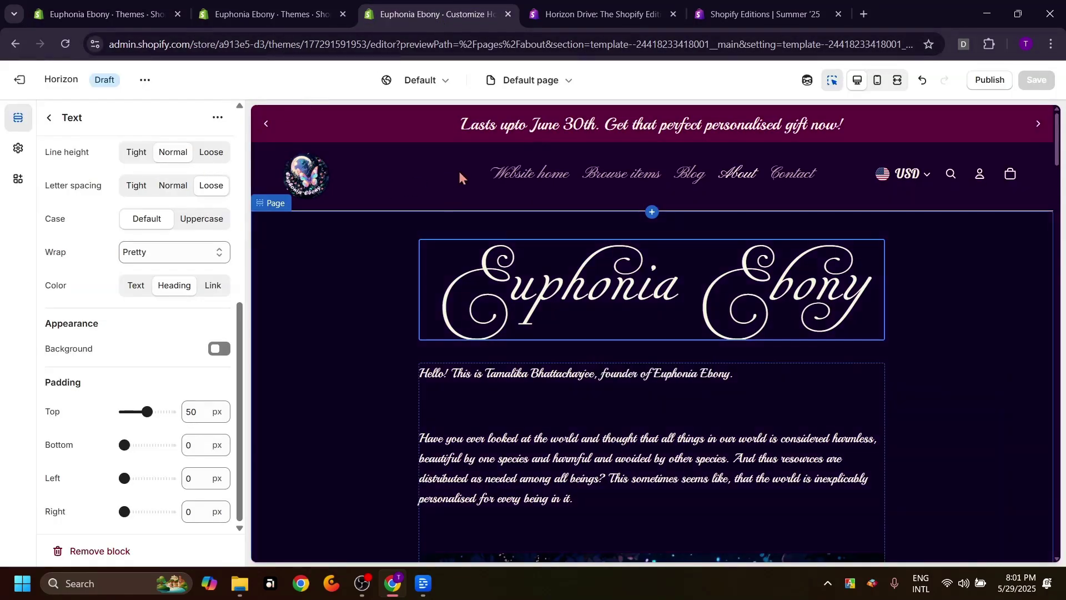
click(499, 182)
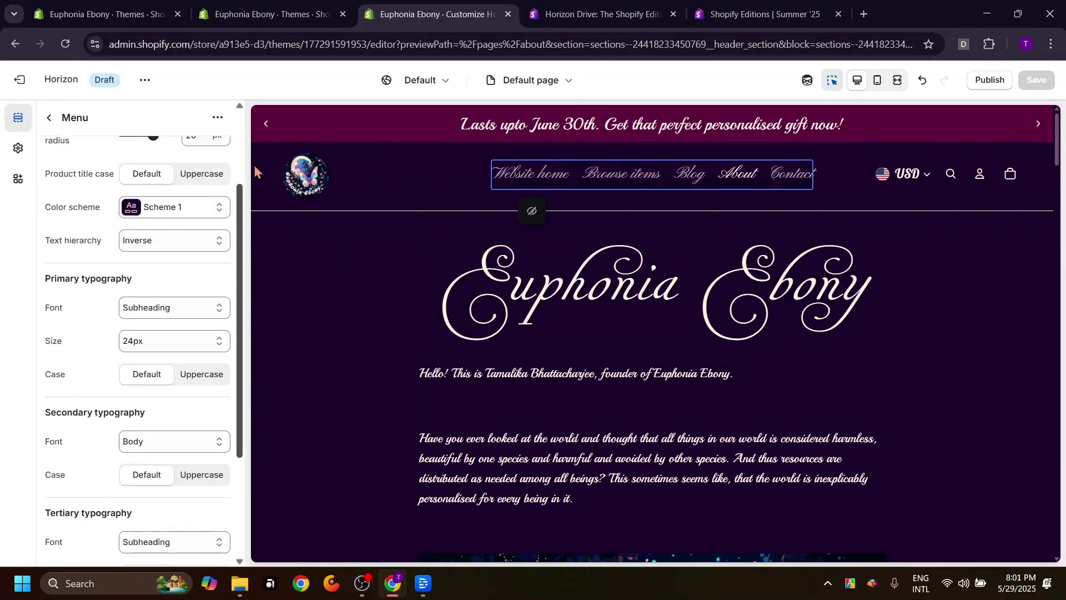
click(173, 165)
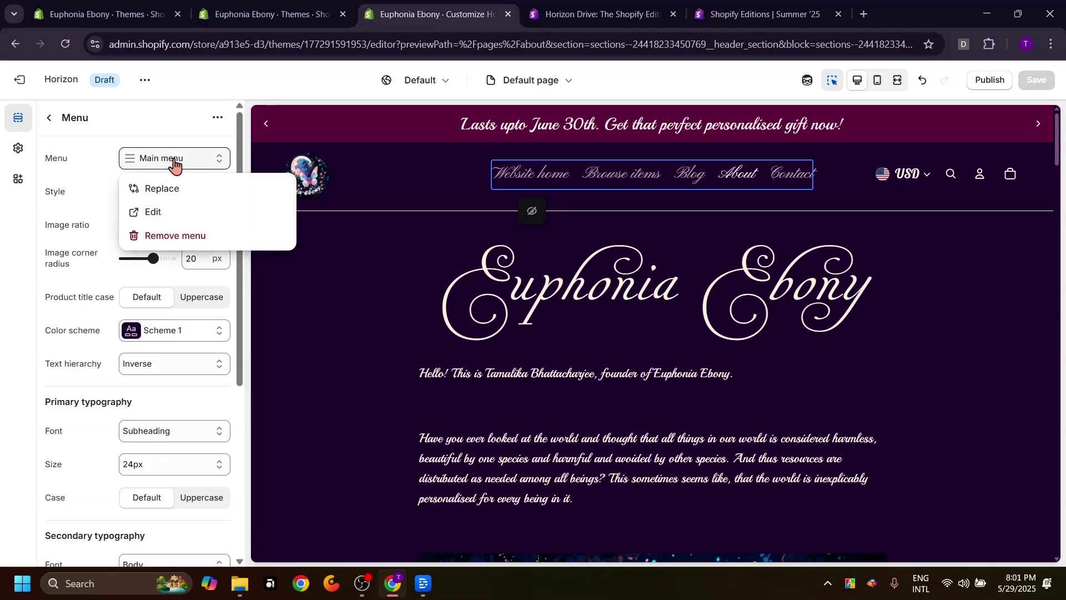
click(176, 165)
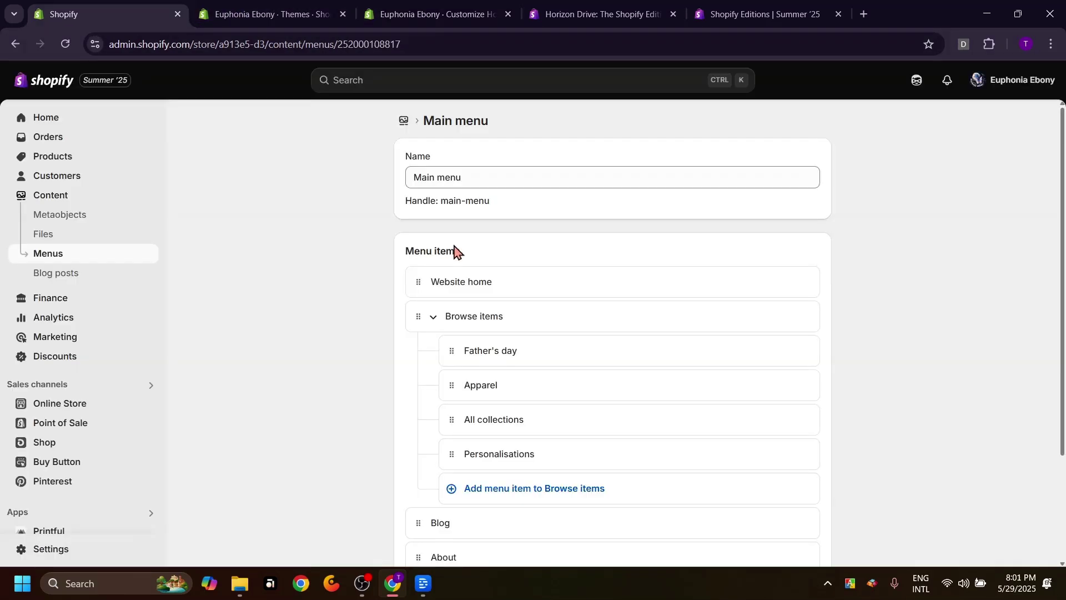
In the admin's Main menu, open the Website home item, add a blank item under Browse items and nest it beneath Personalisations
click(519, 287)
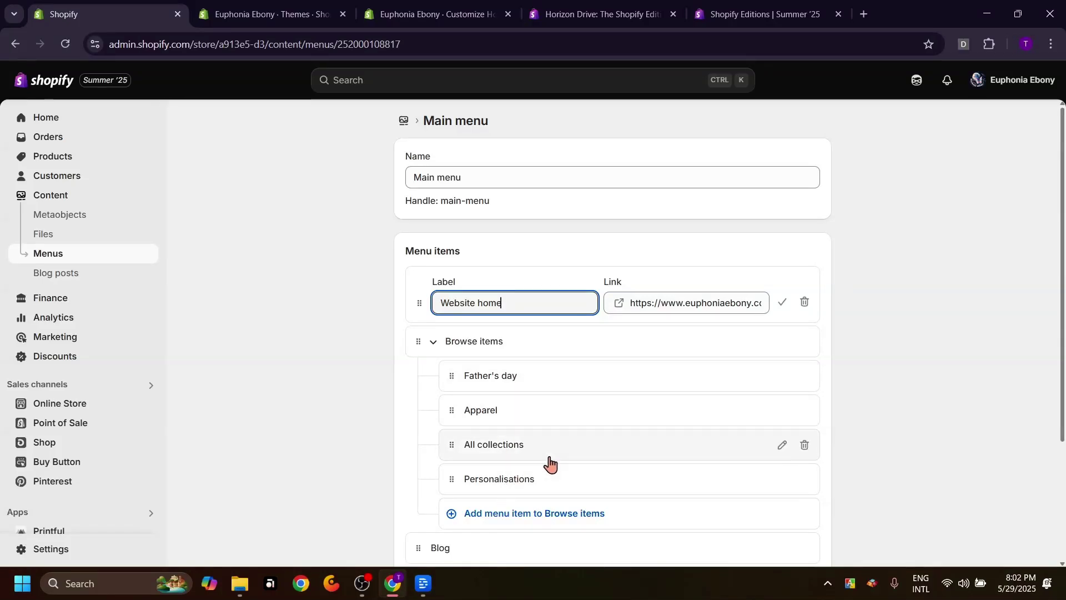
scroll(532, 362, down, 3)
click(524, 353)
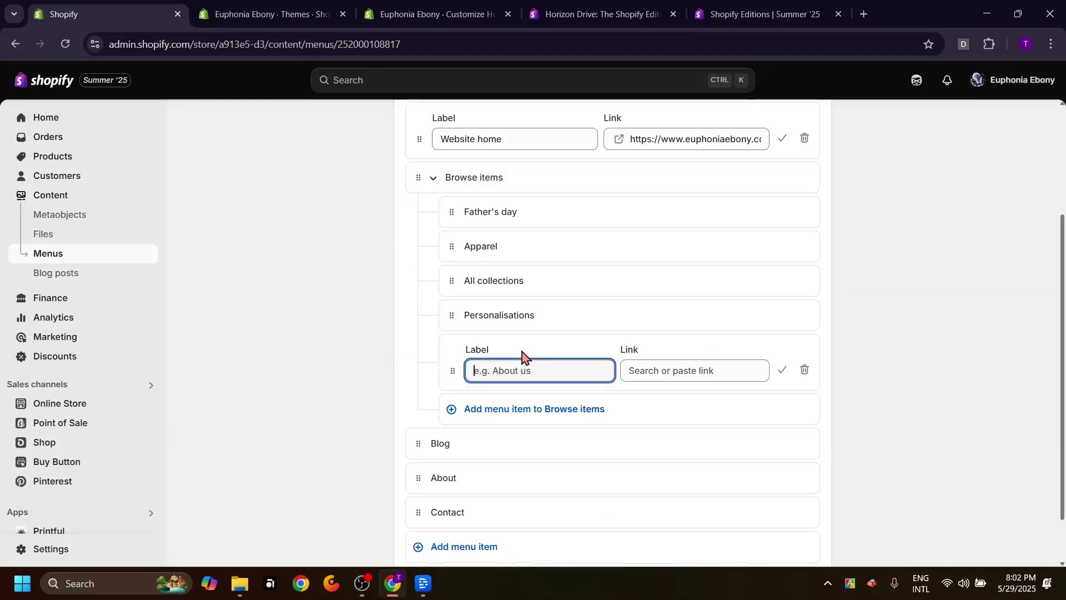
click(659, 373)
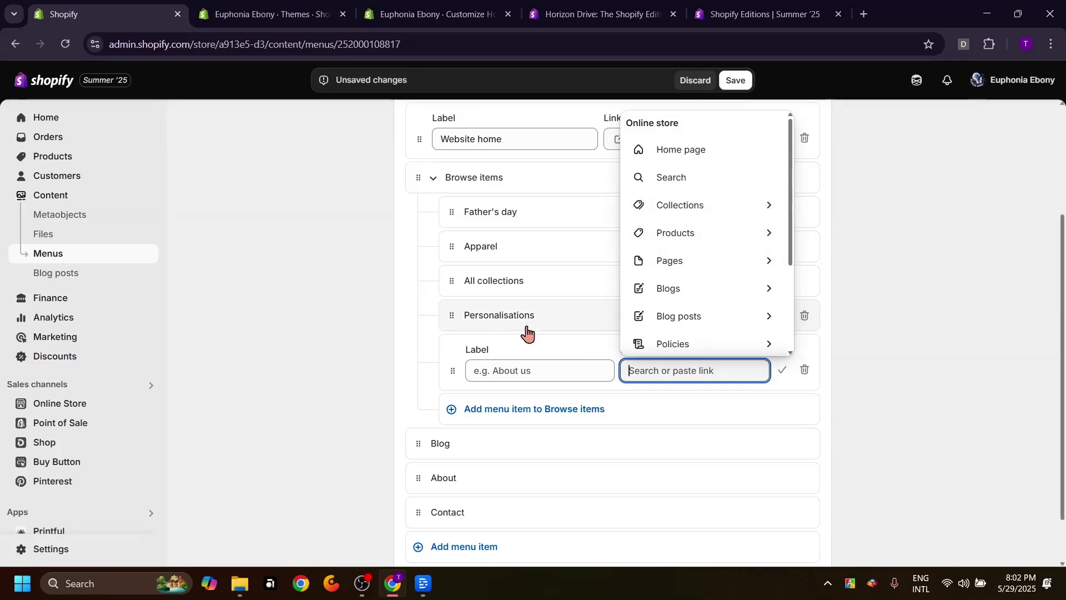
drag(454, 376, 499, 367)
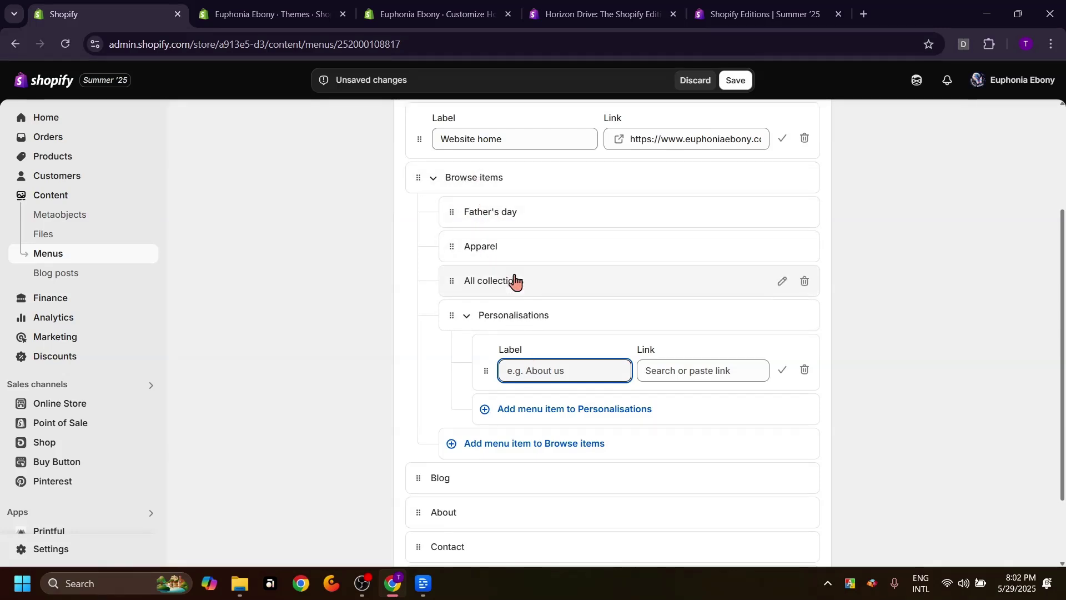
Remove the blank menu item nested under Personalisations
click(805, 371)
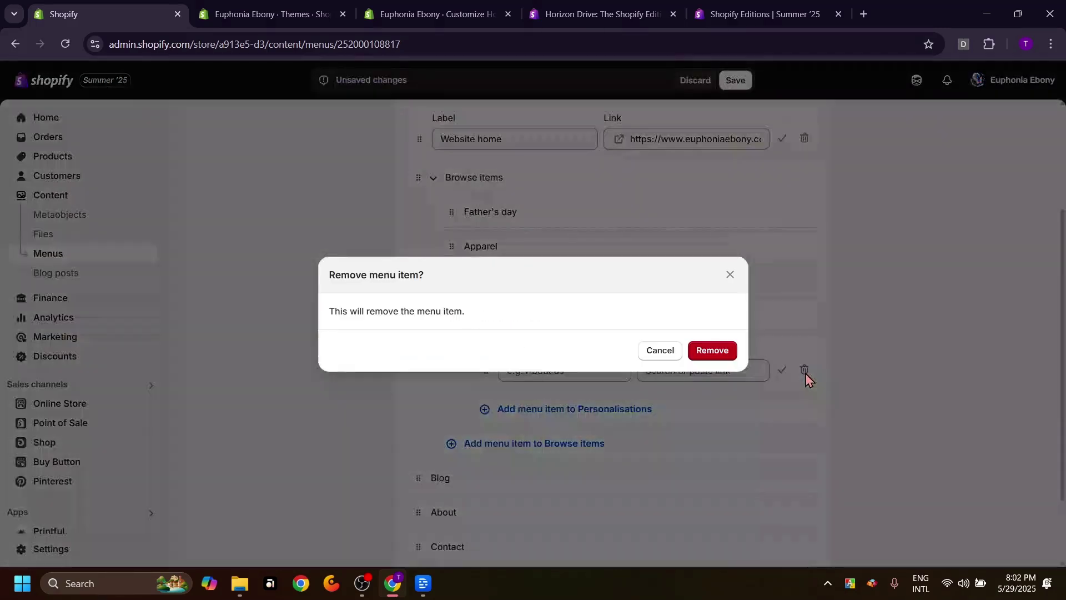
click(722, 361)
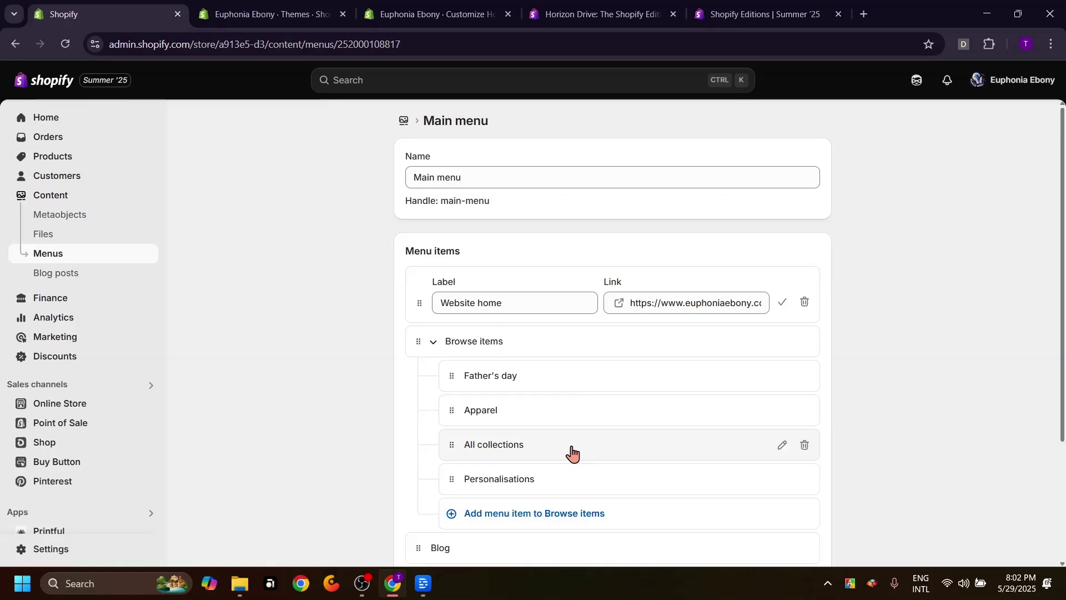
Look over the remaining Main menu items, and open the May day post from the store's blog posts
scroll(572, 454, down, 3)
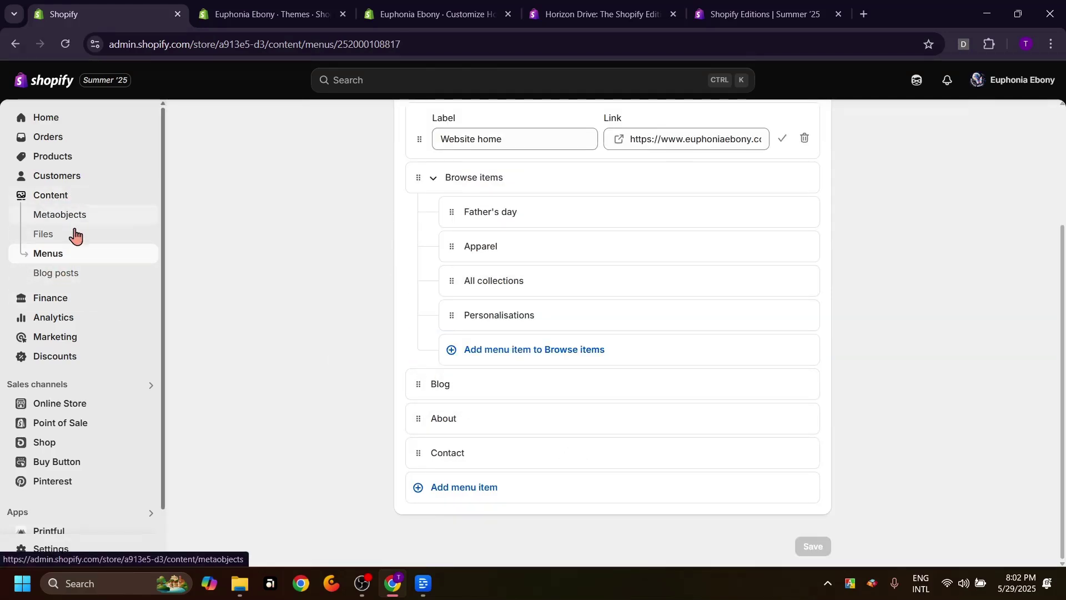
click(60, 280)
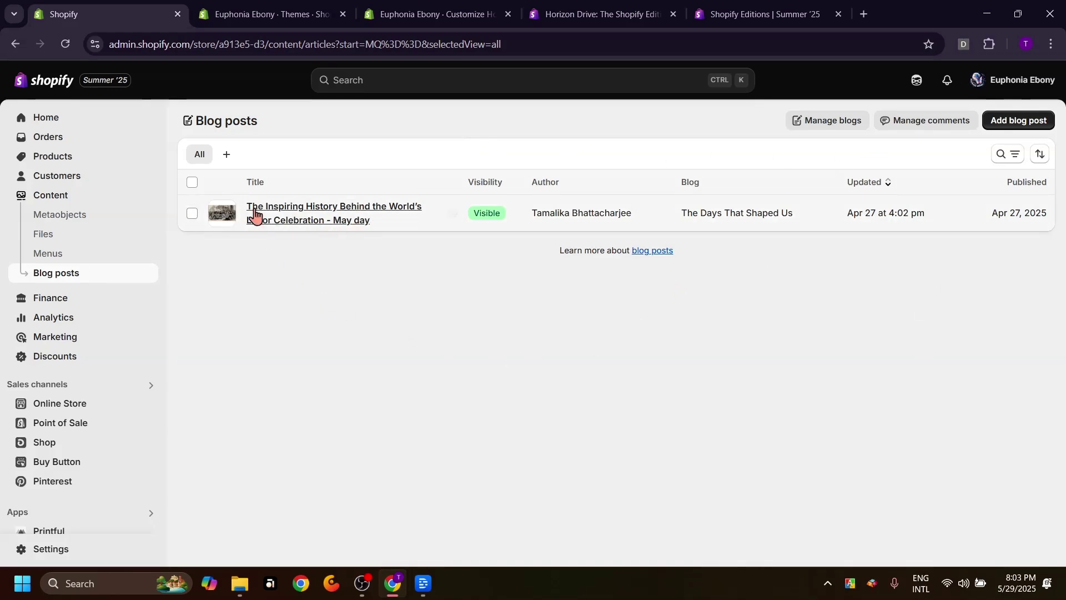
click(289, 221)
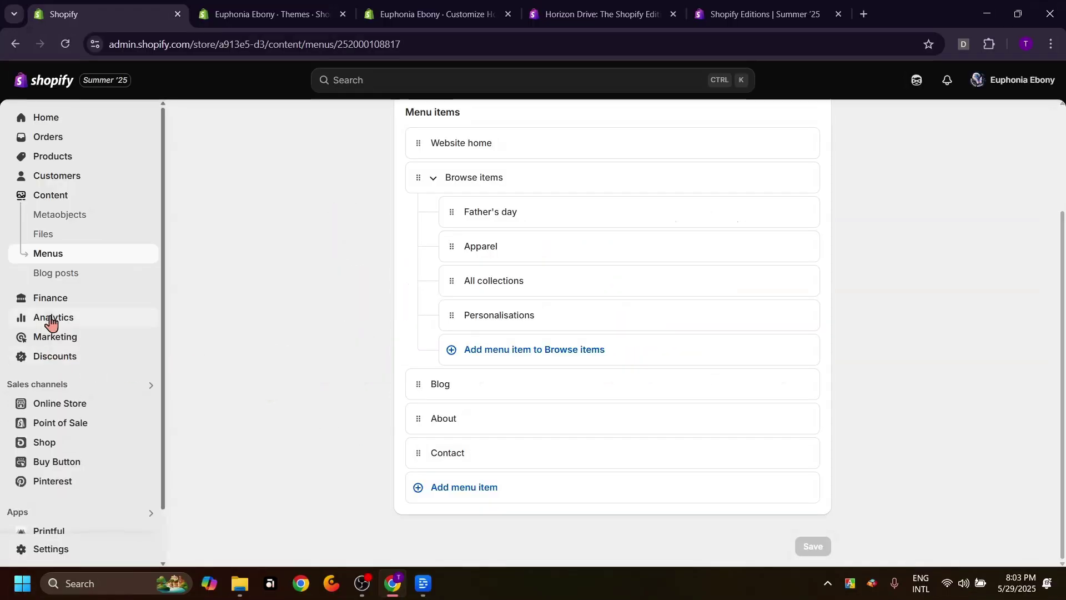
Open the Online Store's pages list and view the Contact page
click(68, 404)
scroll(55, 344, down, 2)
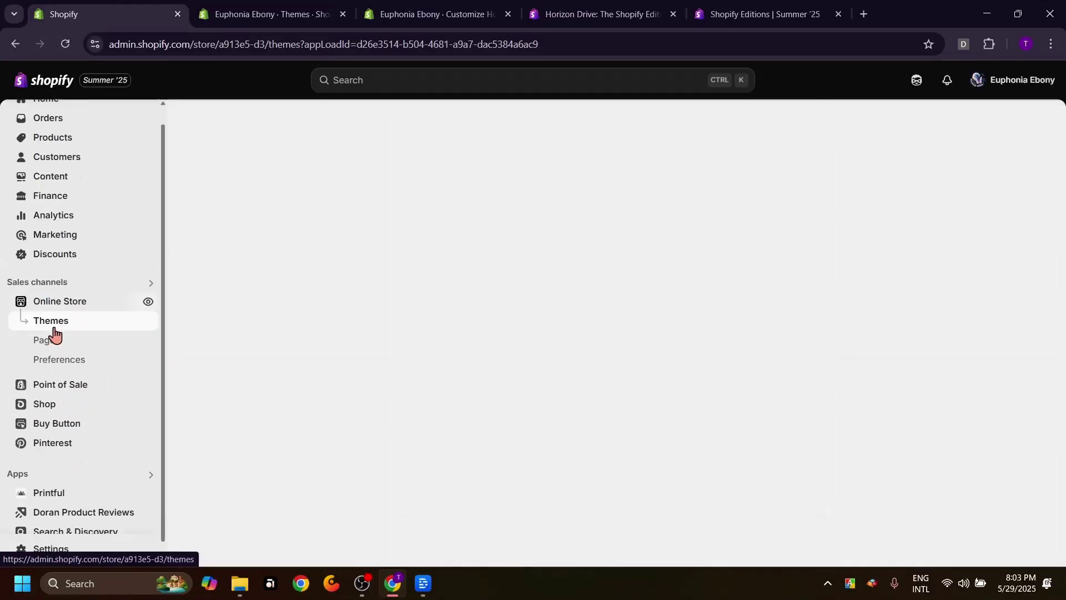
click(55, 342)
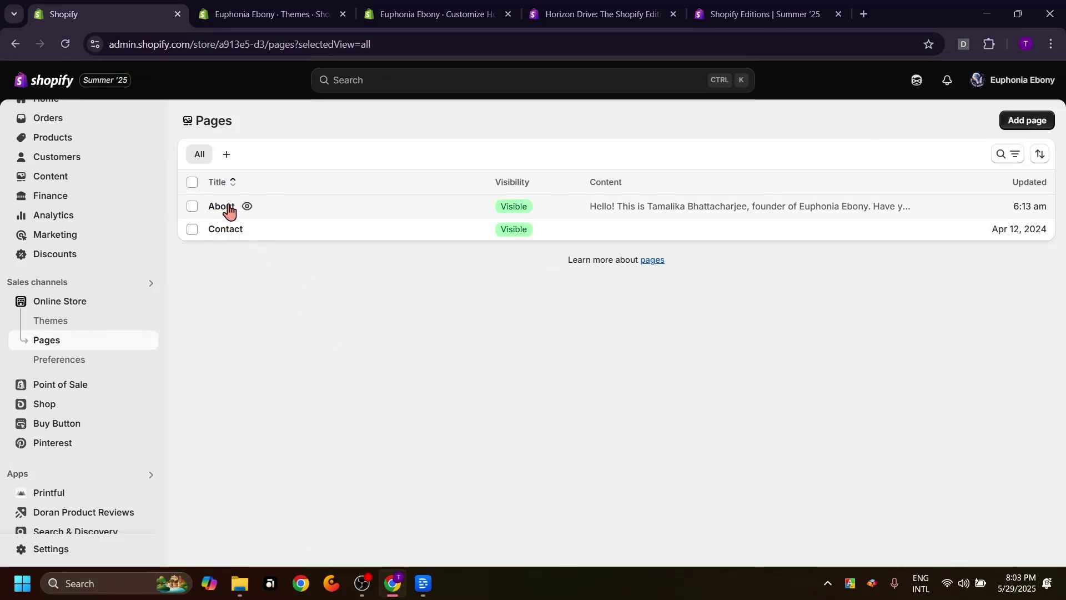
click(227, 234)
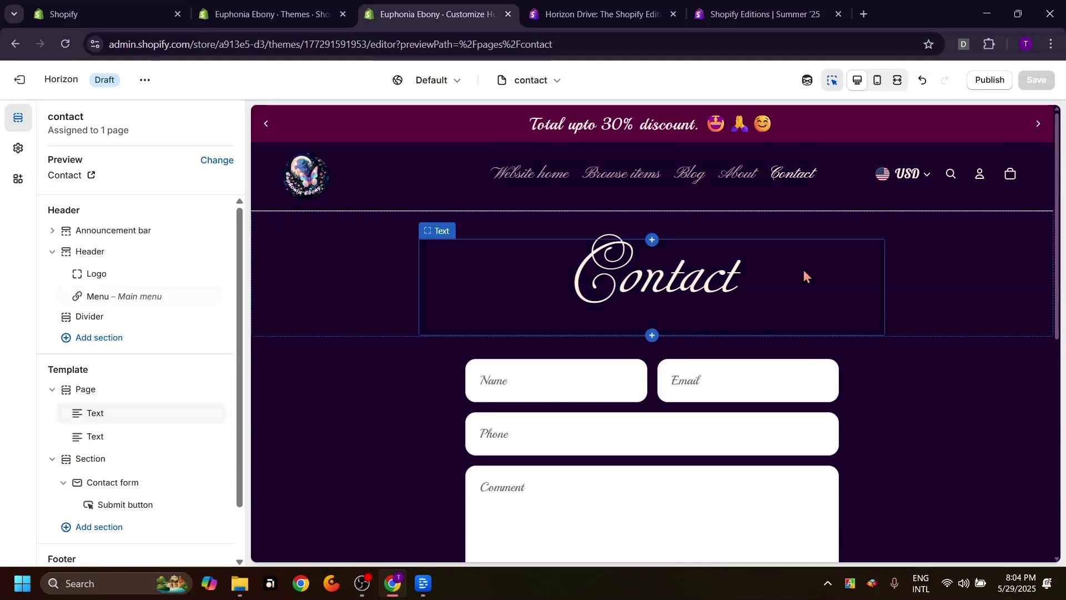
Examine the contact page template's form and footer in the theme editor preview
scroll(803, 269, down, 3)
scroll(803, 269, up, 3)
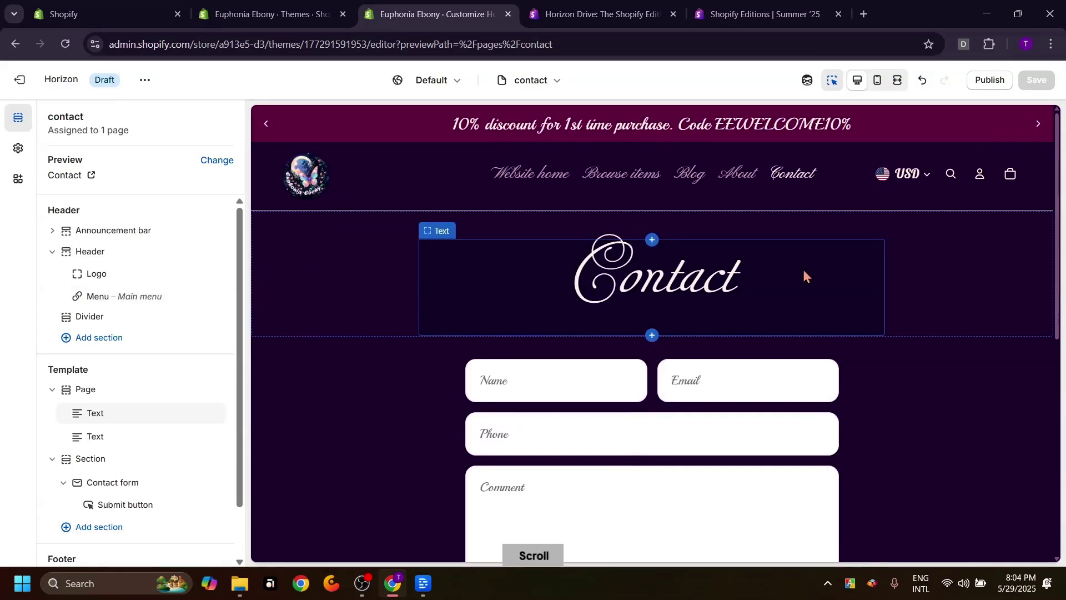
scroll(803, 269, down, 3)
scroll(804, 270, down, 4)
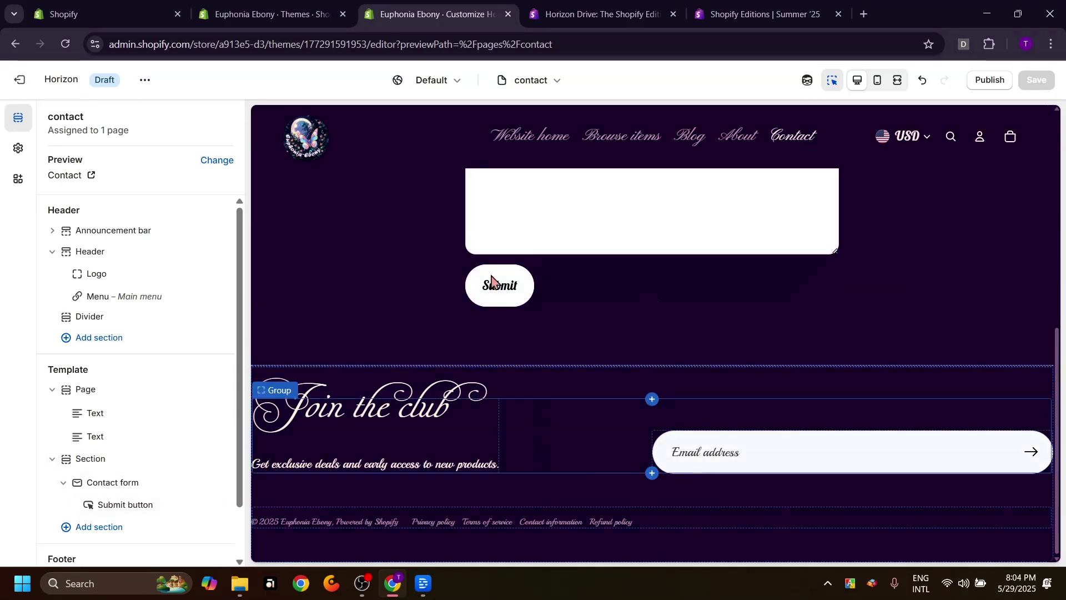
Open the About page in the store admin, read through its content to the end, and return to the theme editor
click(109, 14)
click(291, 120)
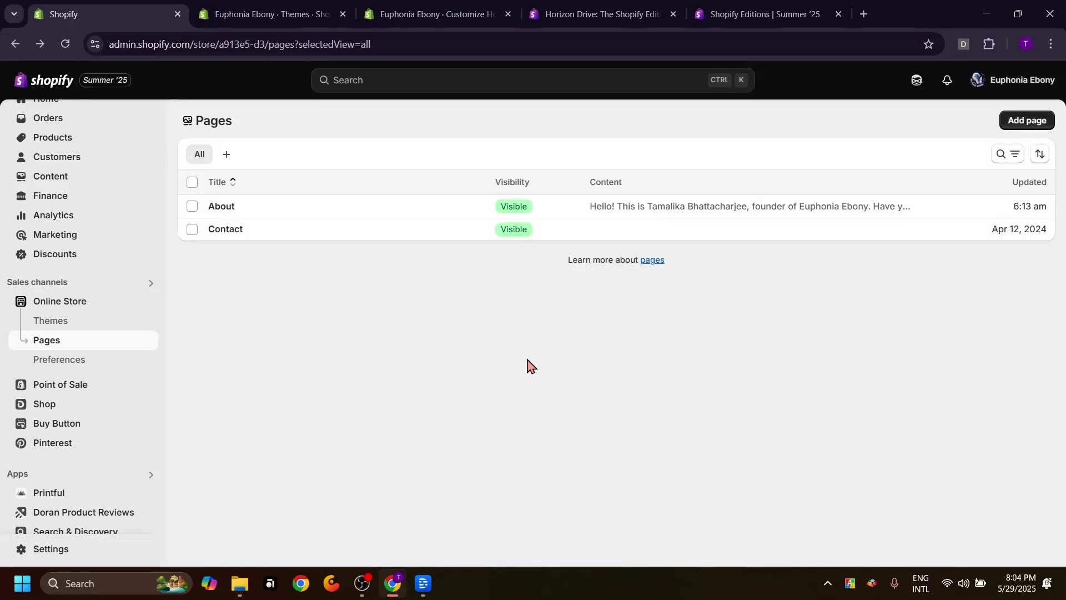
click(220, 208)
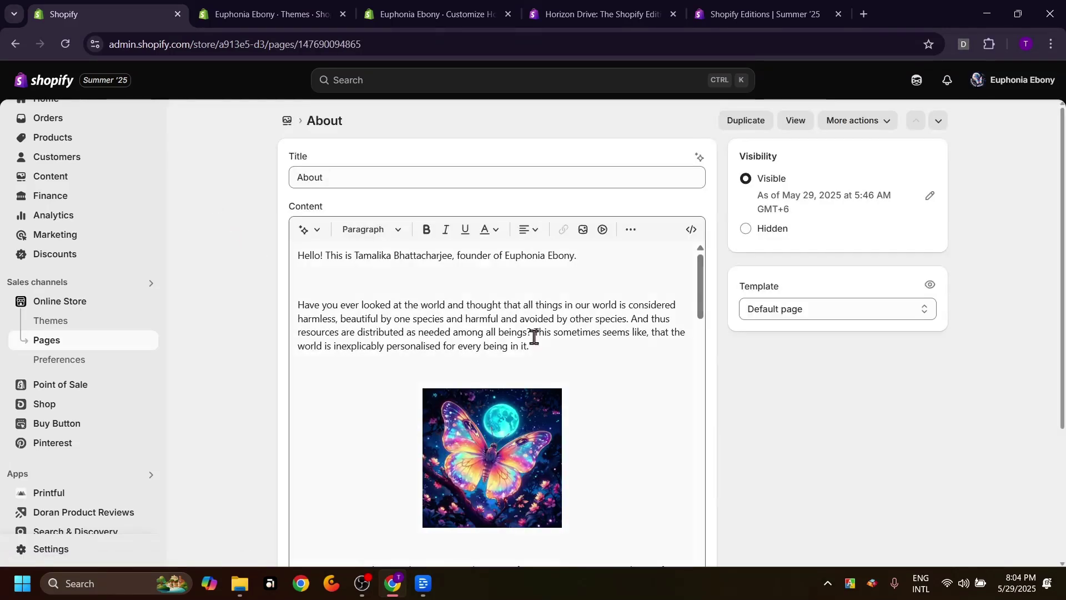
drag(702, 290, 702, 555)
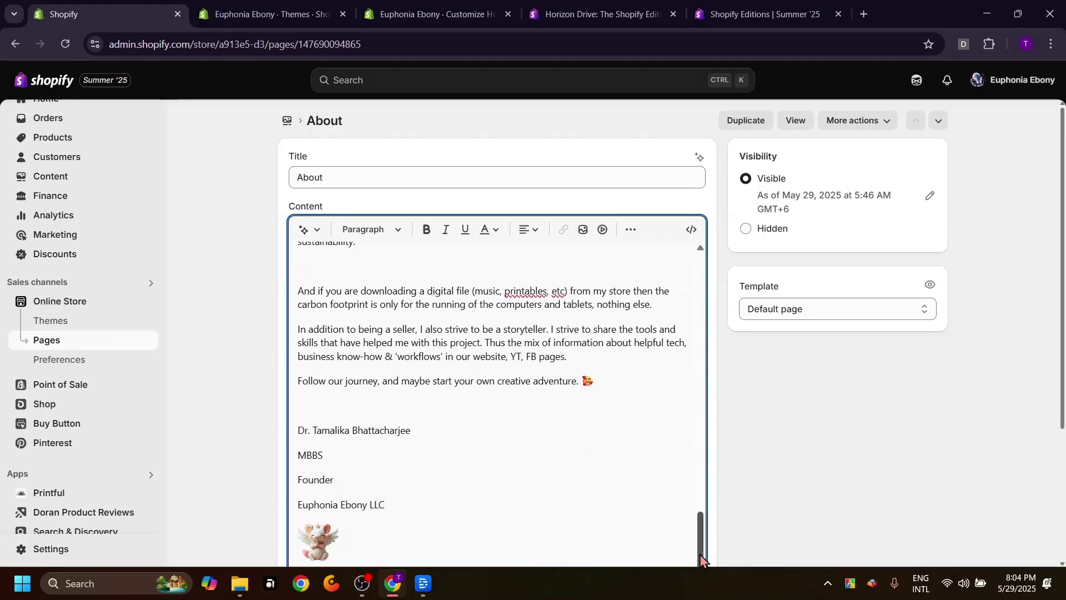
click(434, 11)
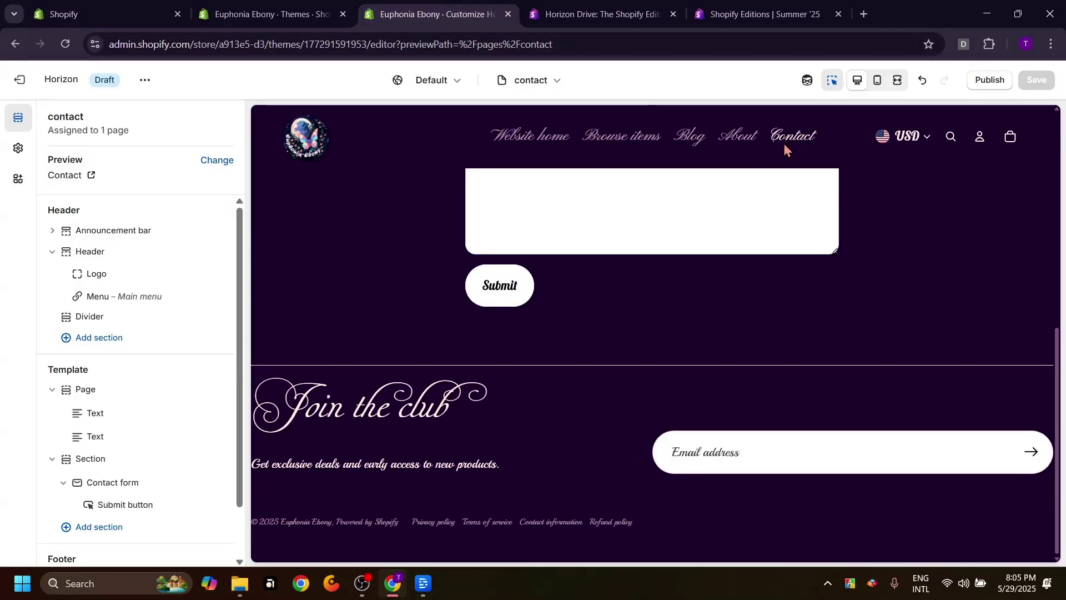
Preview the About page in the theme editor and look through its heading, text and images, including the Content block
click(739, 139)
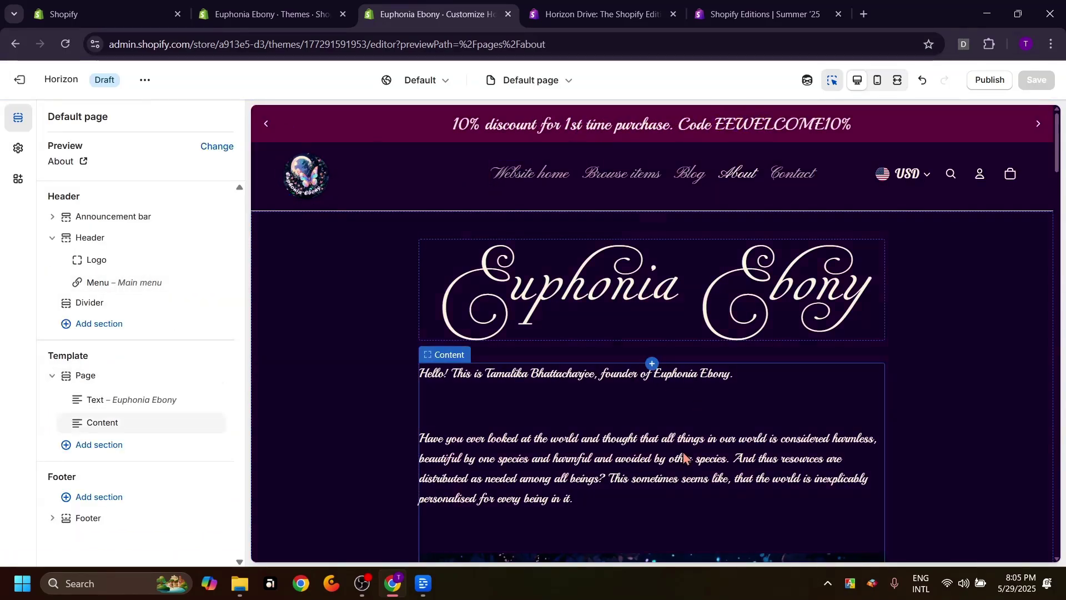
scroll(683, 453, down, 20)
scroll(682, 452, up, 15)
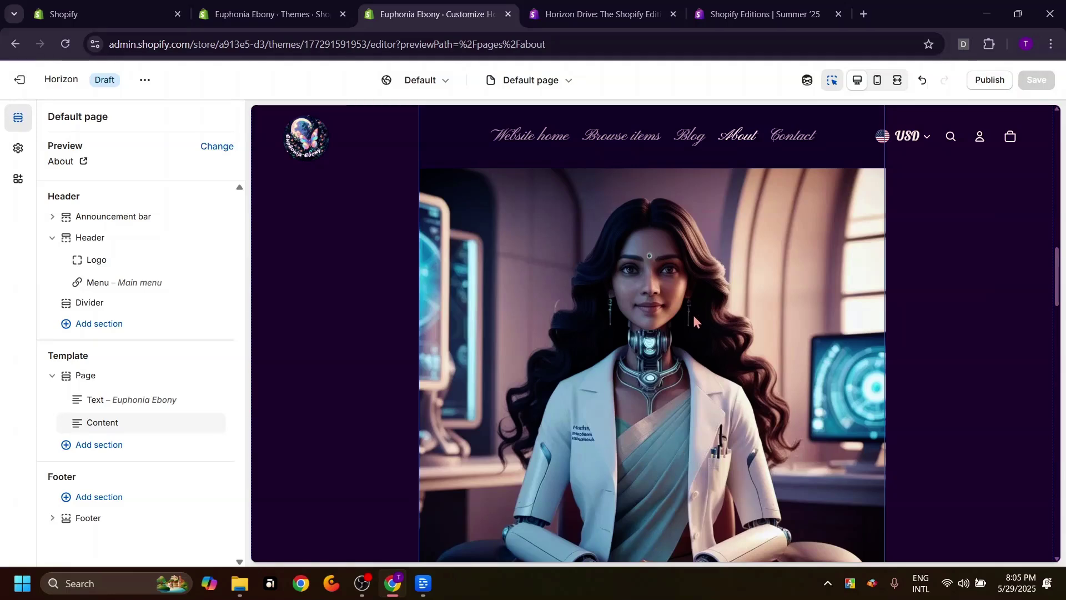
click(694, 321)
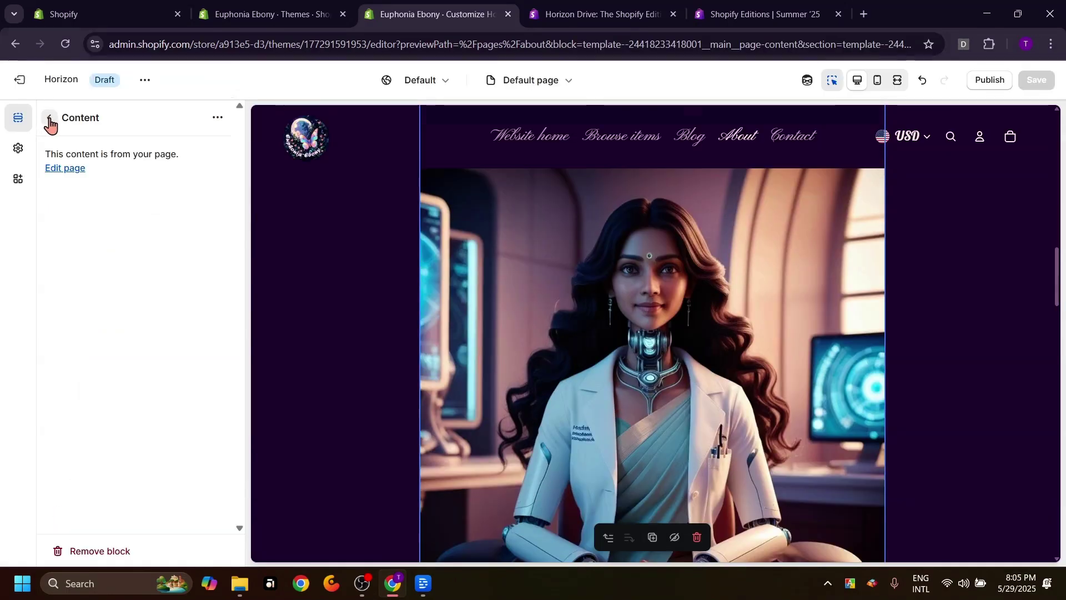
click(49, 119)
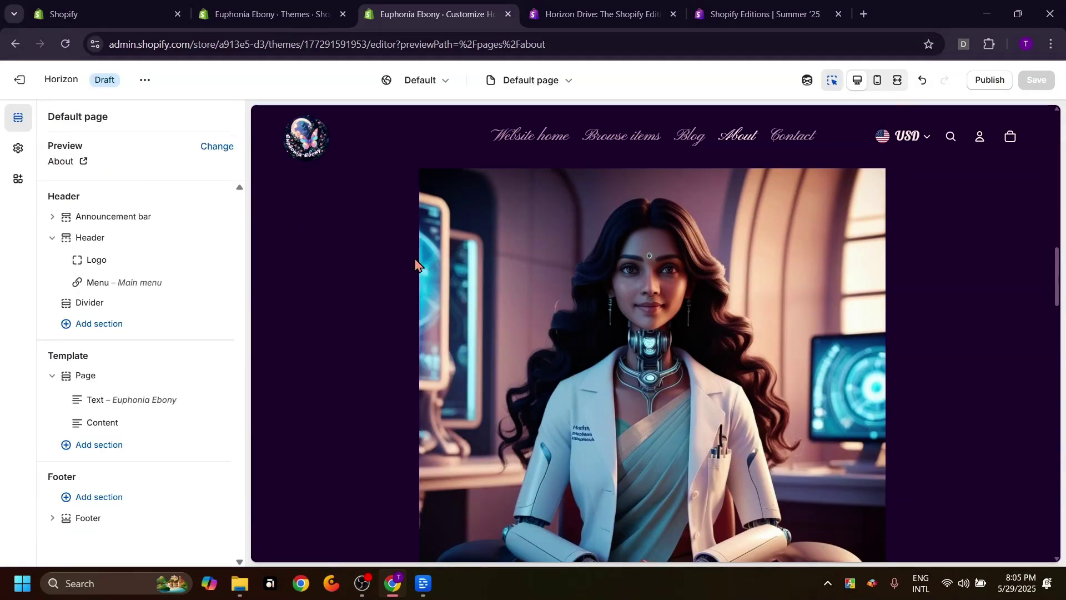
scroll(667, 347, up, 10)
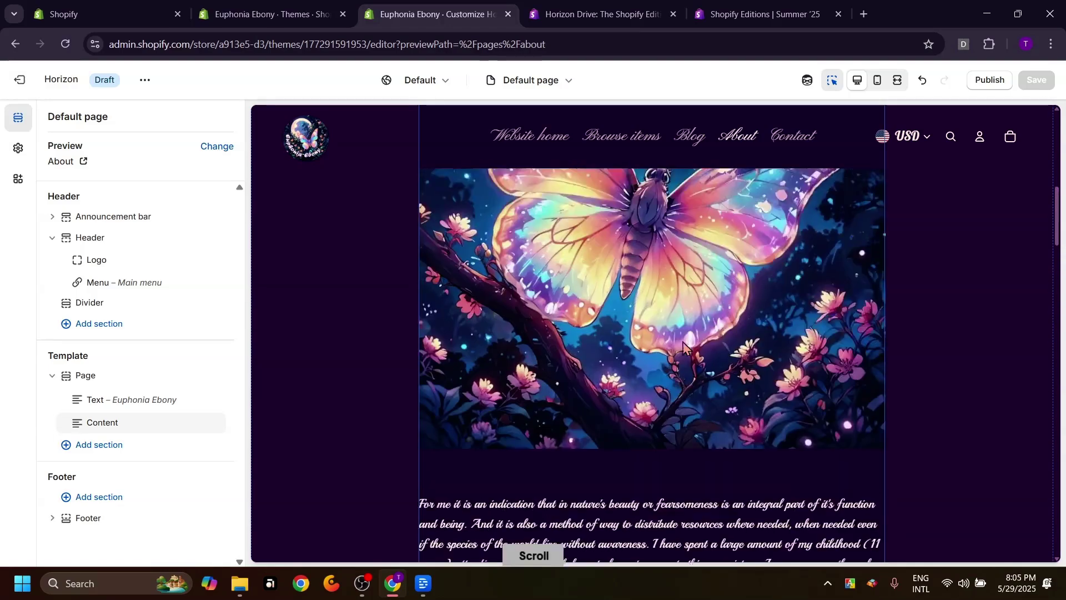
scroll(684, 347, up, 3)
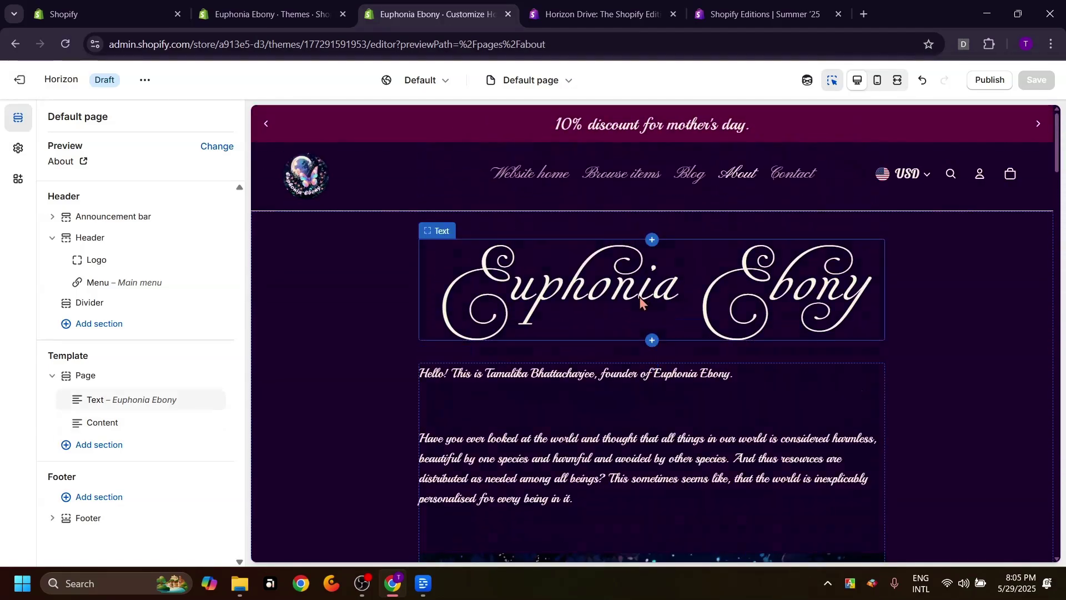
Try connecting the About page's heading text to the page's Title dynamic source, check that title in the admin, and delete the connection
click(557, 302)
click(557, 298)
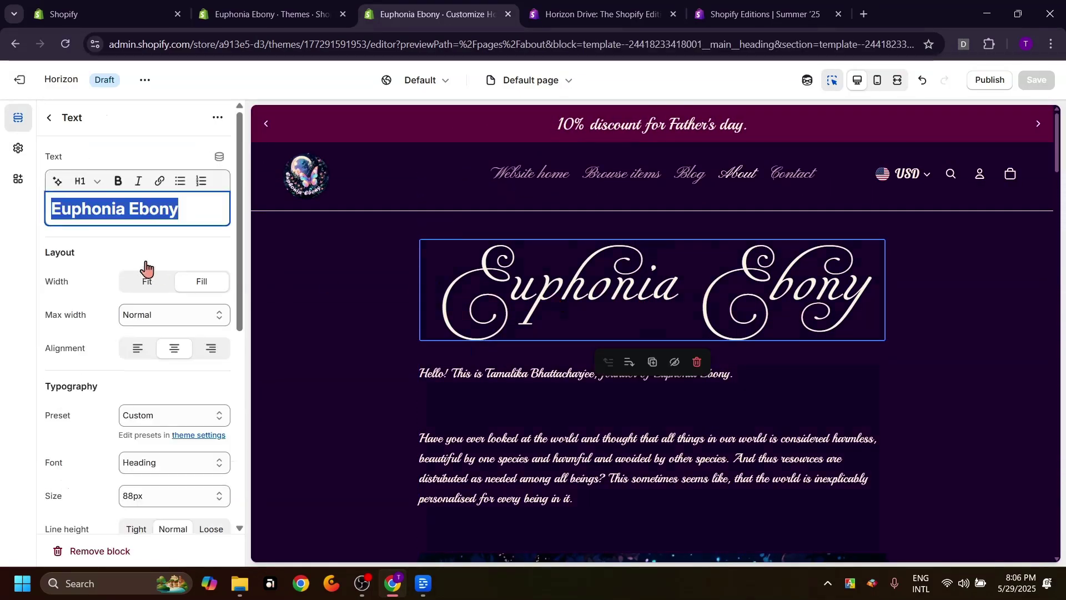
click(219, 158)
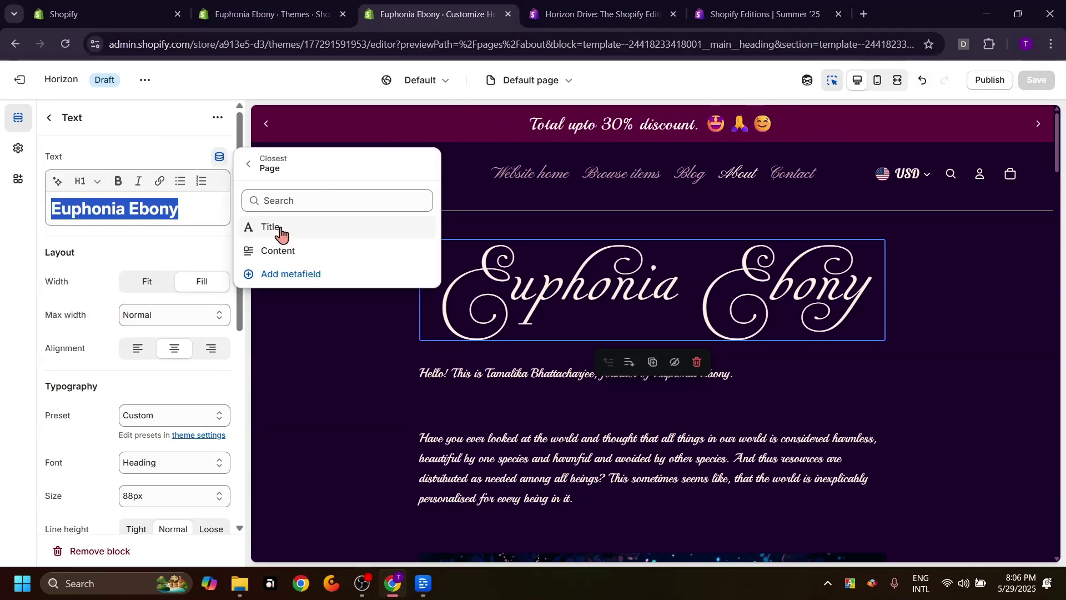
click(281, 228)
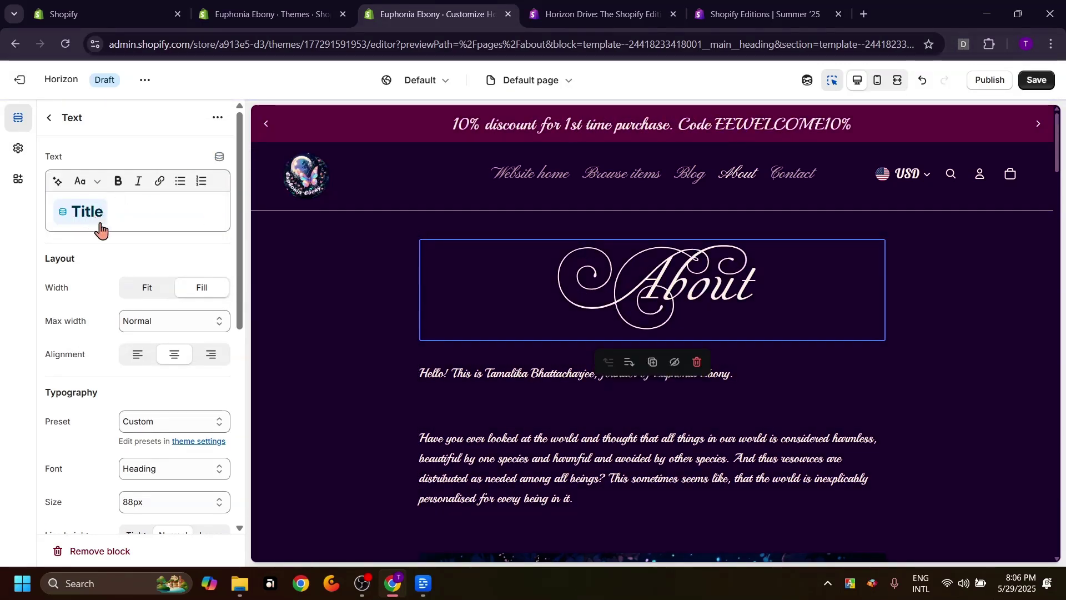
key(ctrl+1)
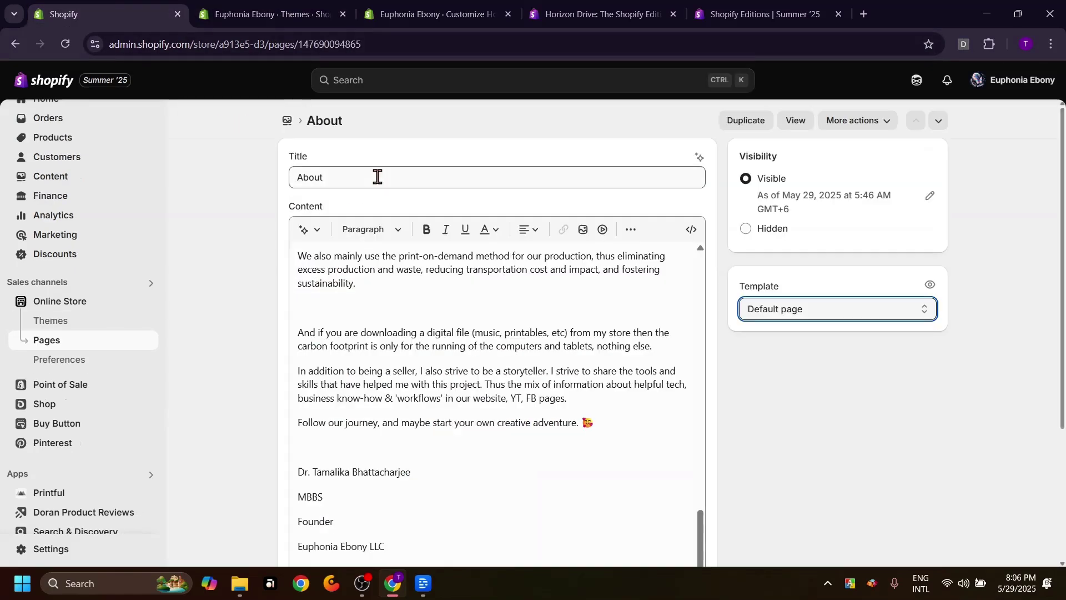
click(422, 12)
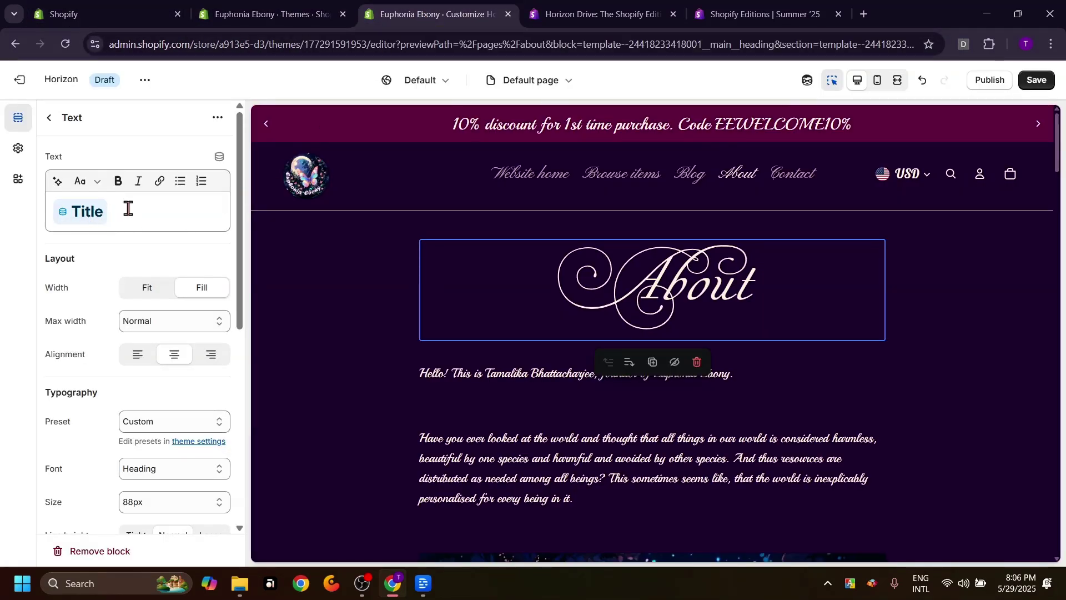
click(144, 228)
key(BackSpace)
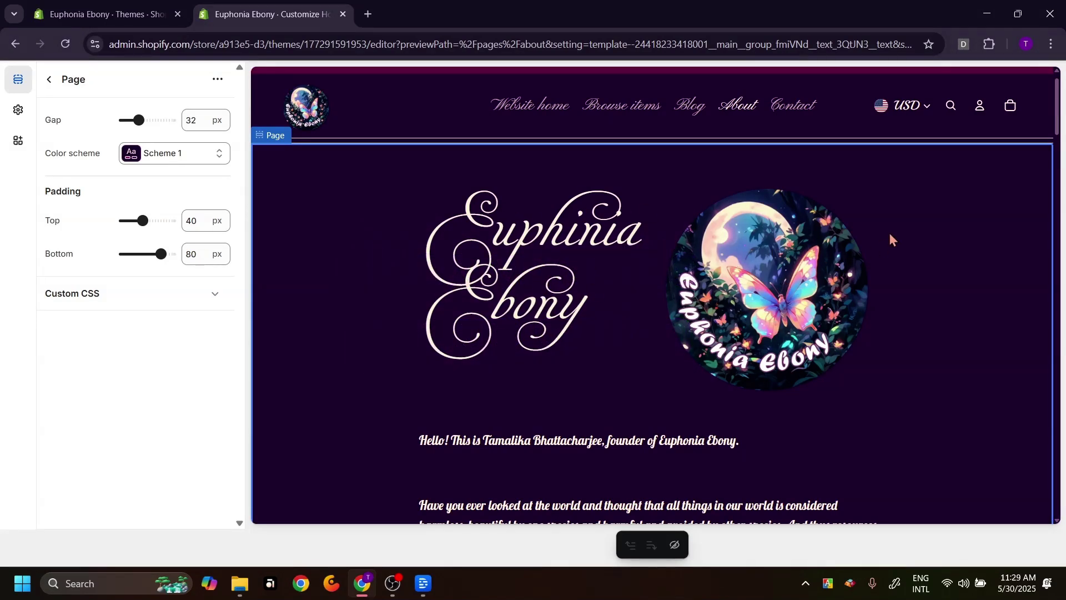
Examine the About page's side-by-side heading and logo image, and view the layout settings of the group that holds them
scroll(891, 239, down, 1)
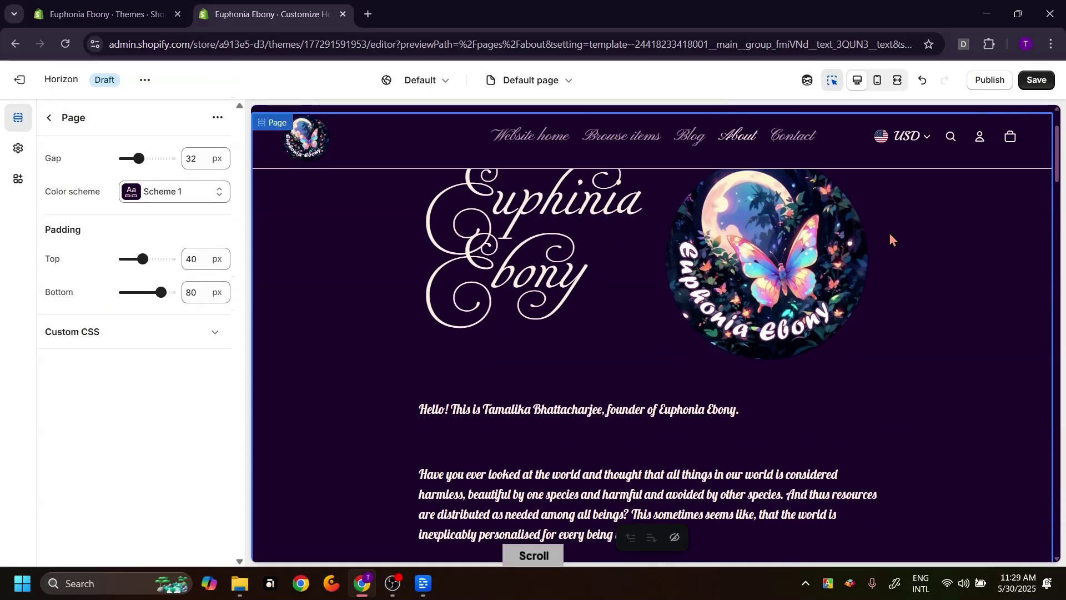
scroll(890, 239, up, 2)
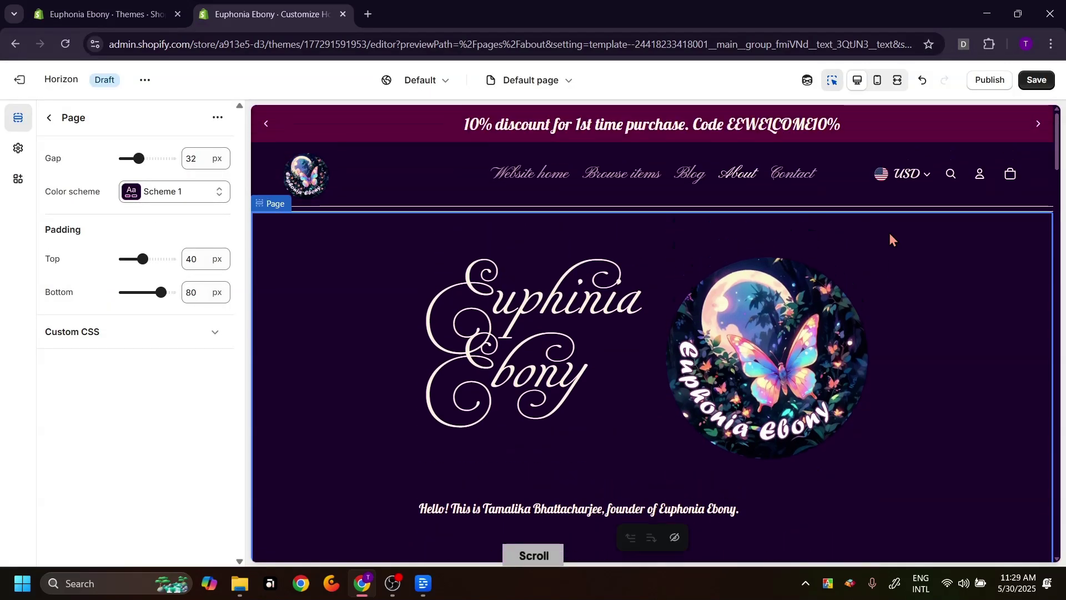
scroll(890, 239, down, 3)
scroll(890, 238, up, 1)
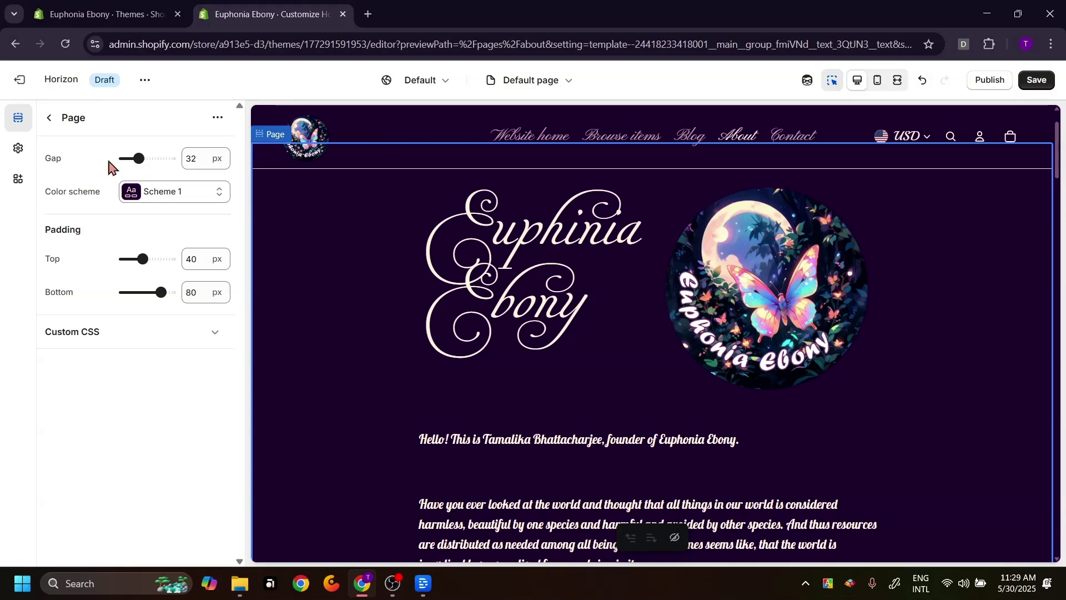
click(50, 118)
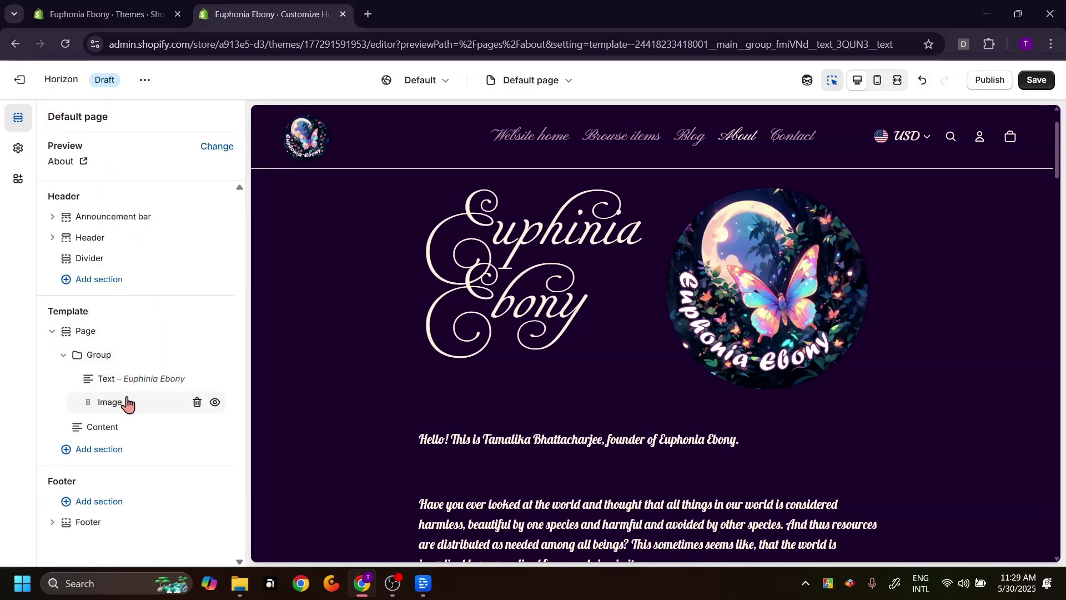
click(96, 358)
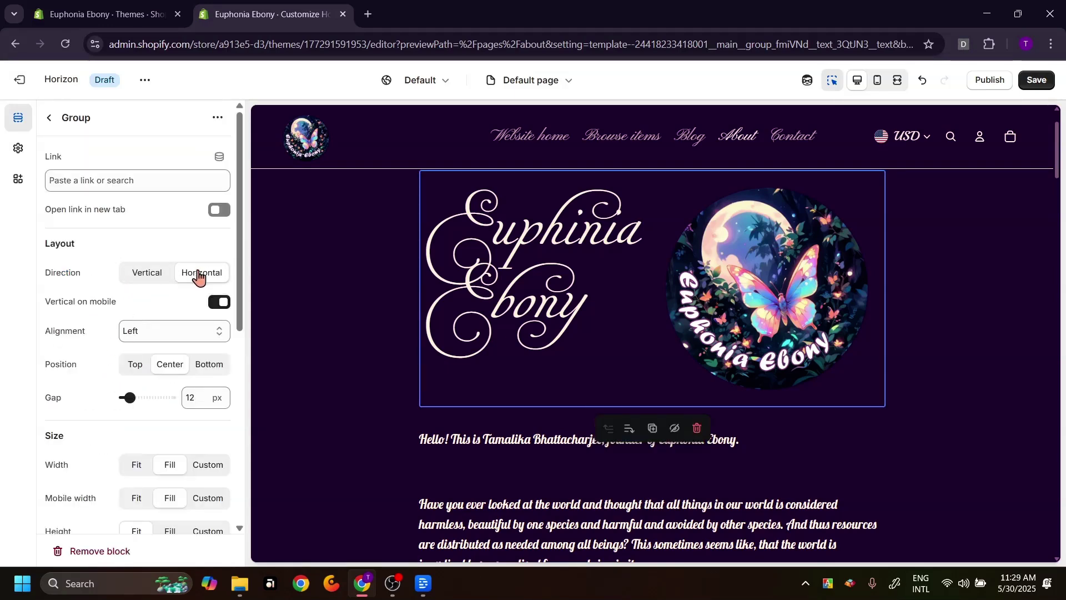
click(48, 119)
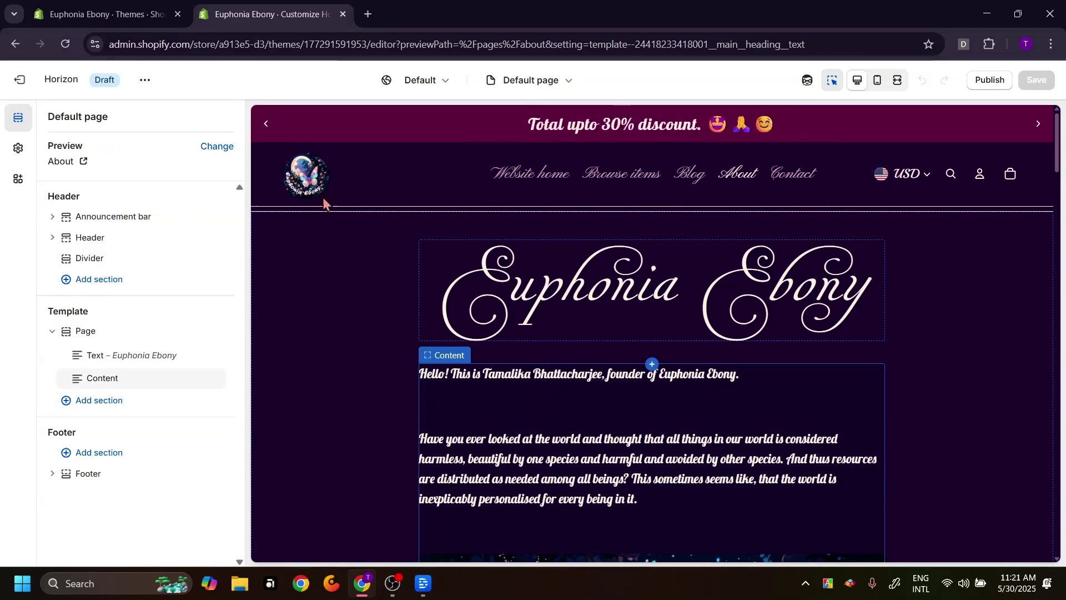
Open the About page from the store's pages list, view its content, and return to the theme editor
click(98, 22)
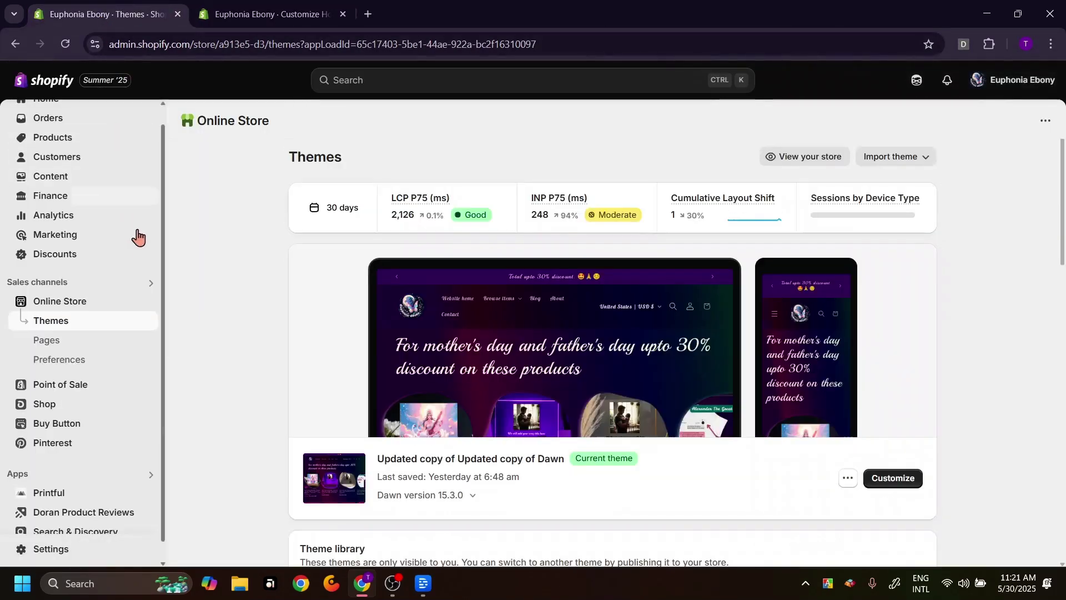
click(54, 345)
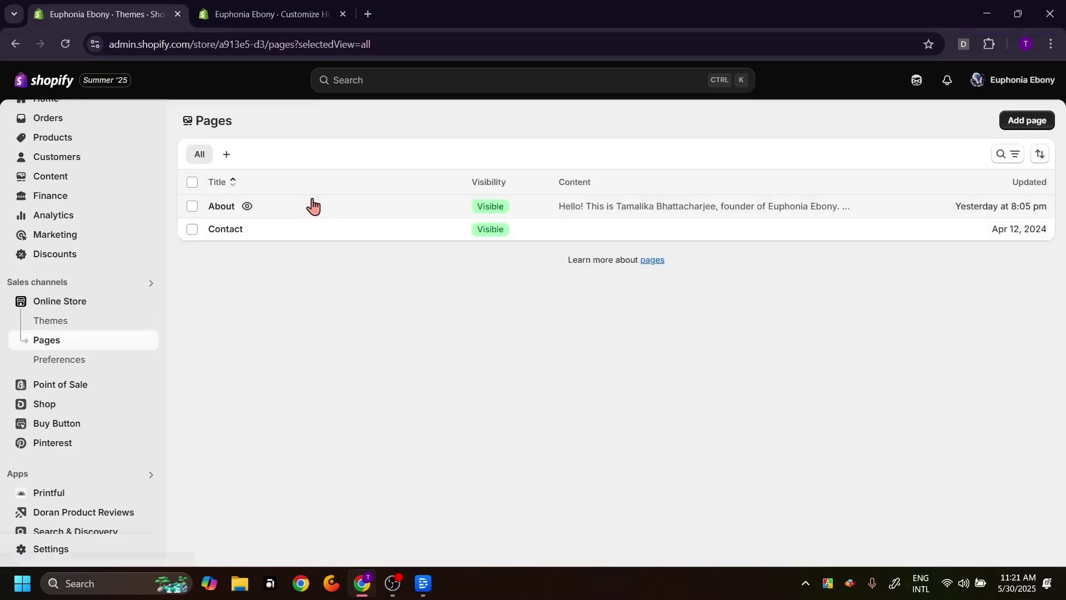
click(232, 208)
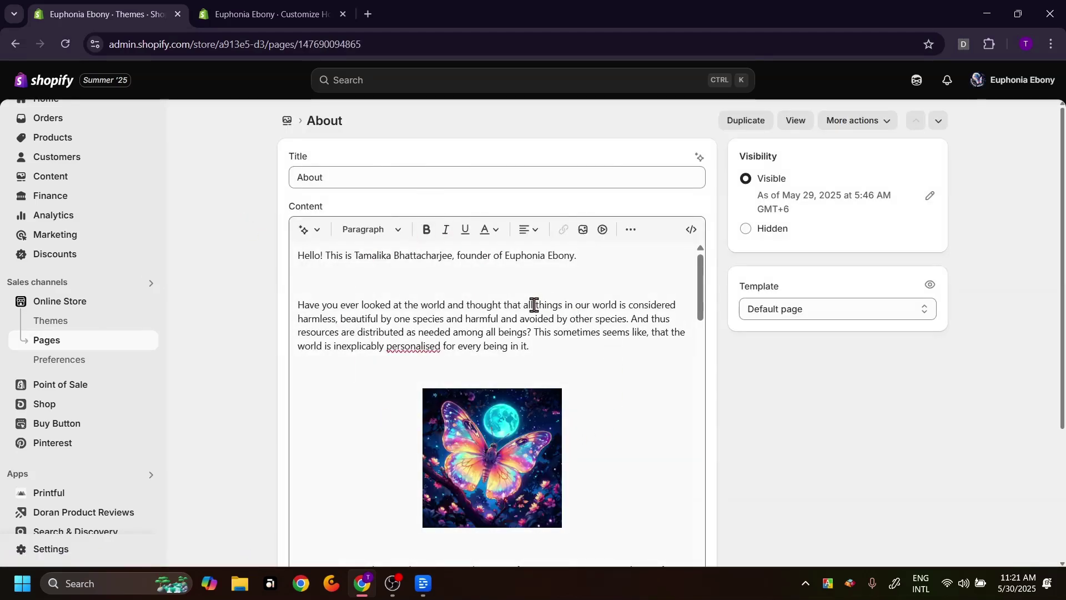
click(259, 18)
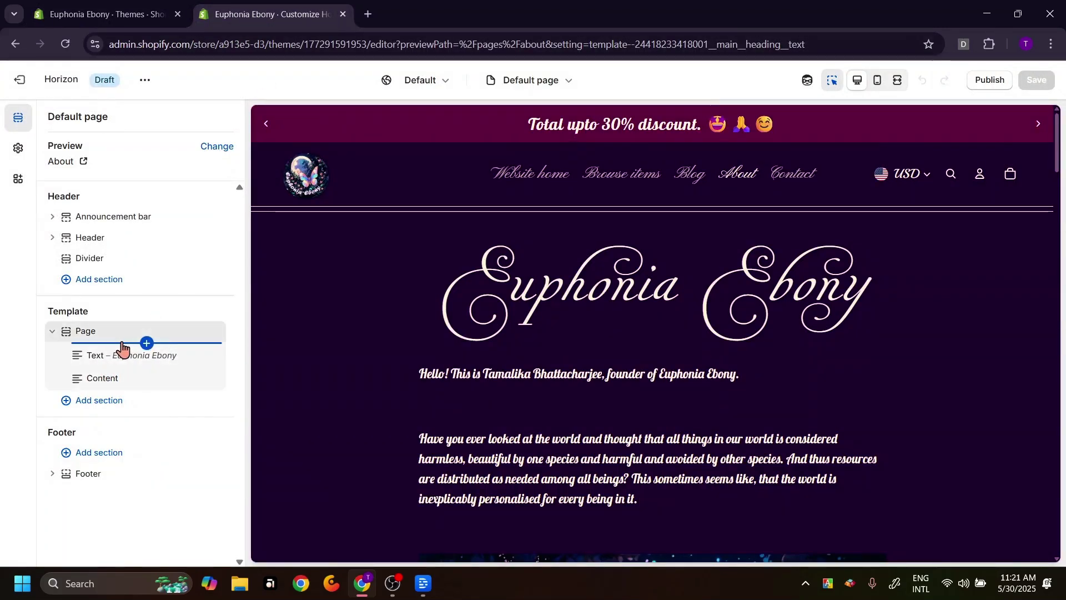
Add a Group block to the Page section, above the Euphonia Ebony text block
click(146, 344)
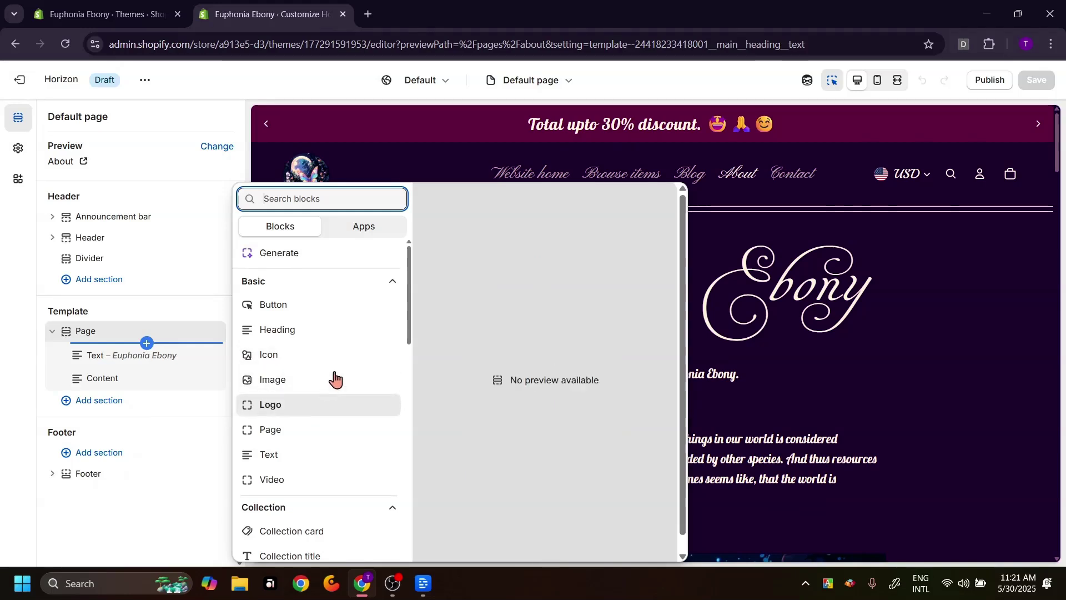
drag(410, 341, 412, 491)
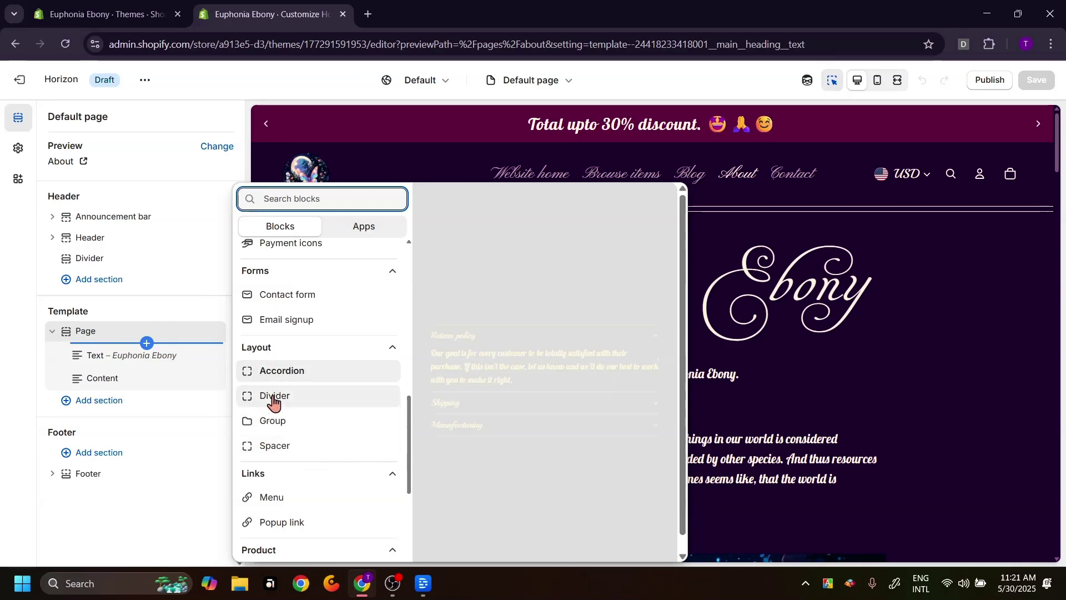
click(272, 421)
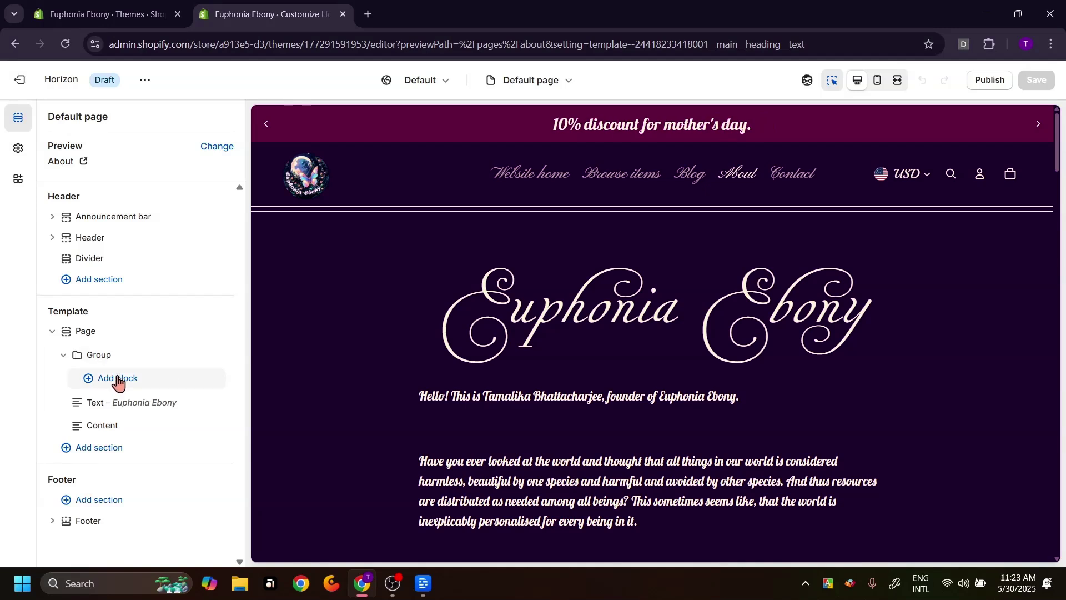
Add a Text block to the new group and an Image block below it
click(159, 380)
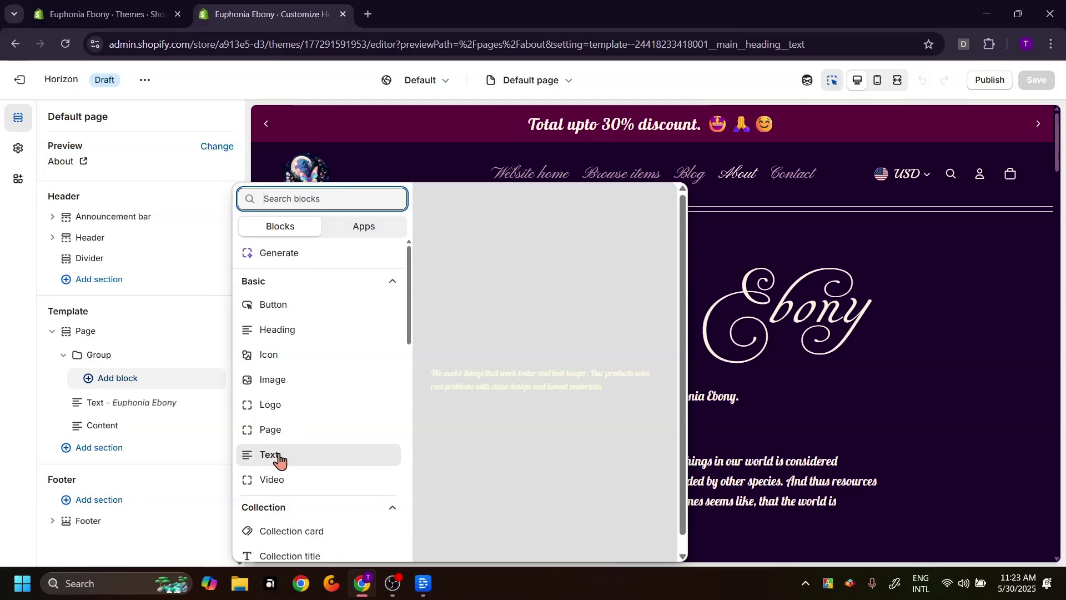
key(Escape)
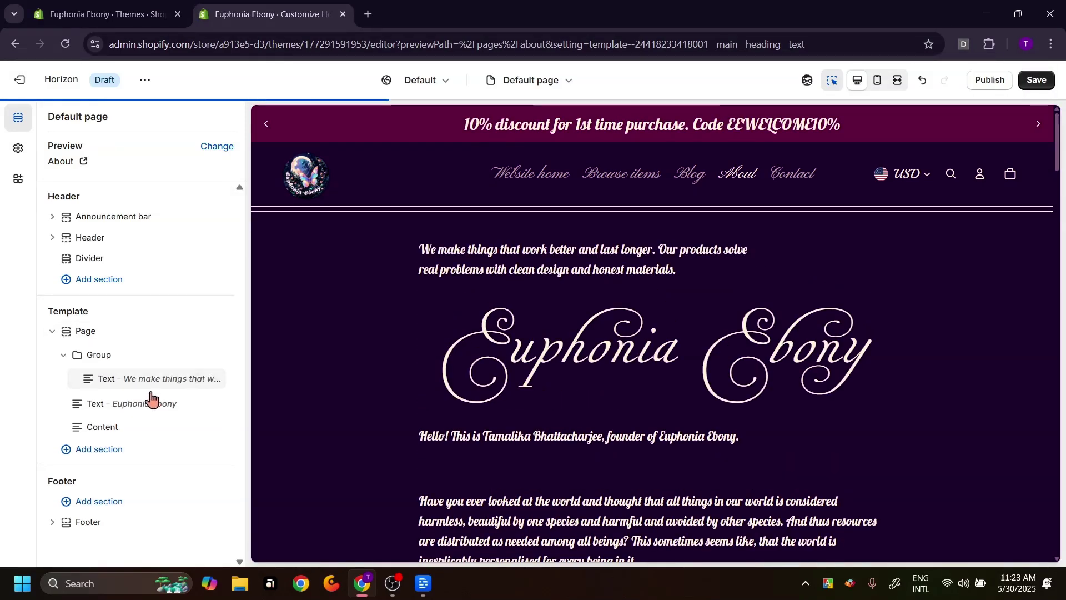
click(151, 391)
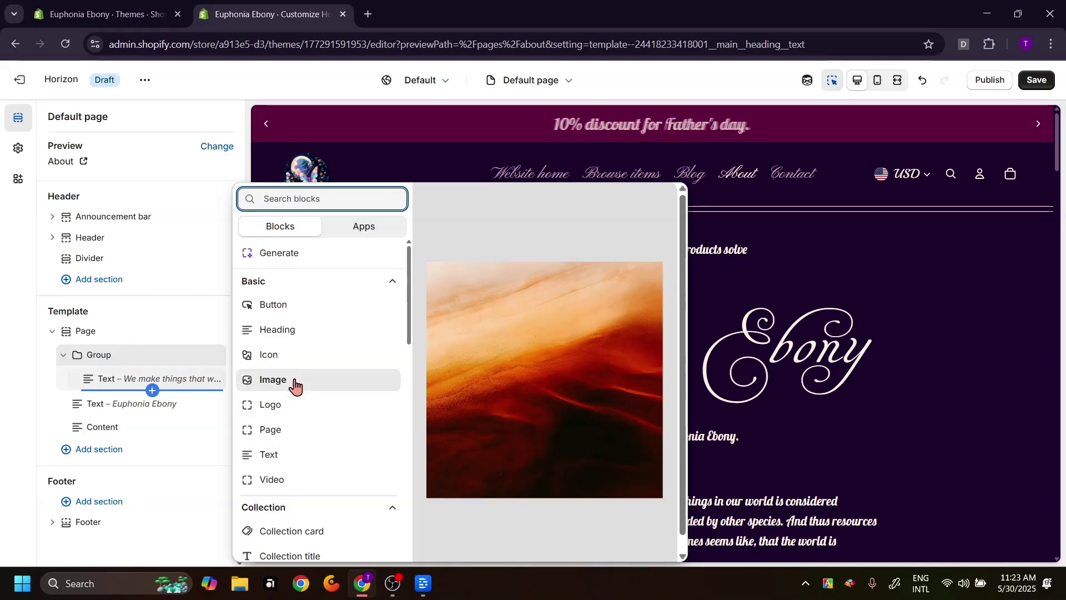
key(Escape)
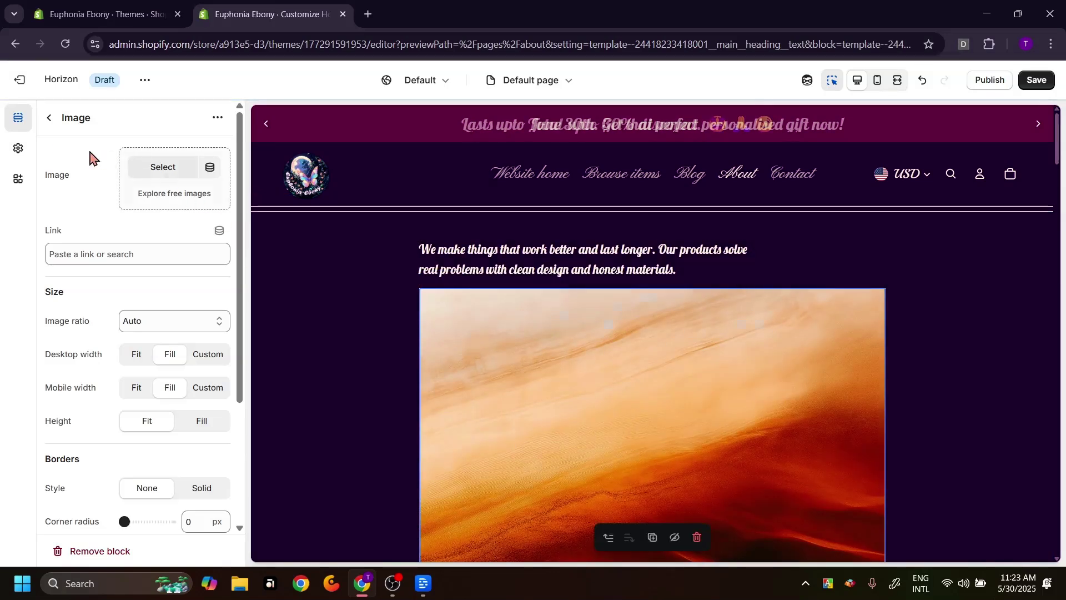
Set the group's layout direction to Horizontal
click(48, 118)
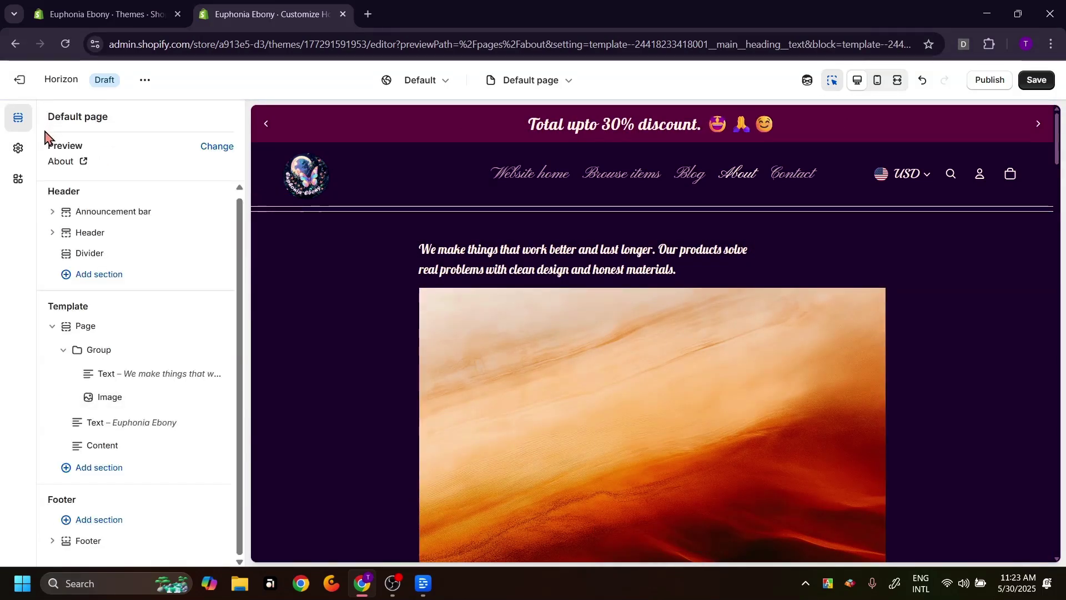
click(113, 351)
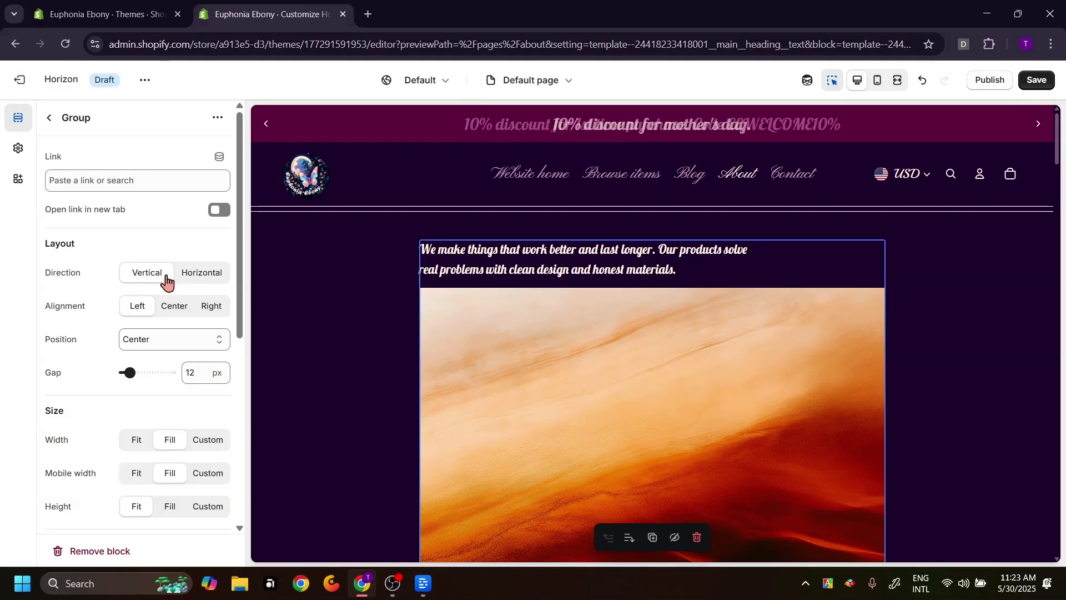
click(203, 272)
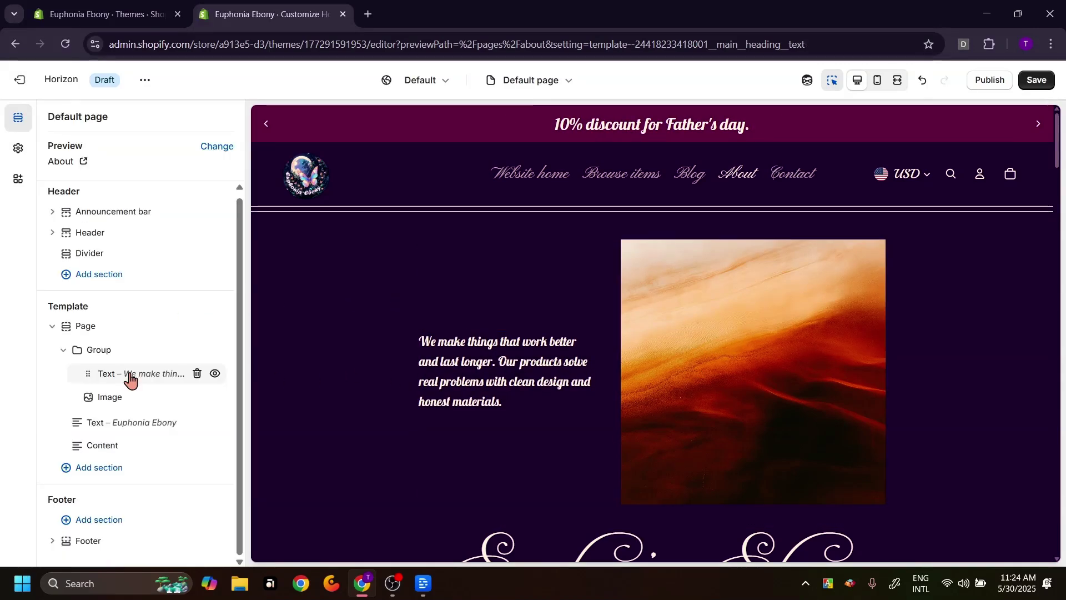
Set the typography preset of the group's text block to Heading 2
click(129, 373)
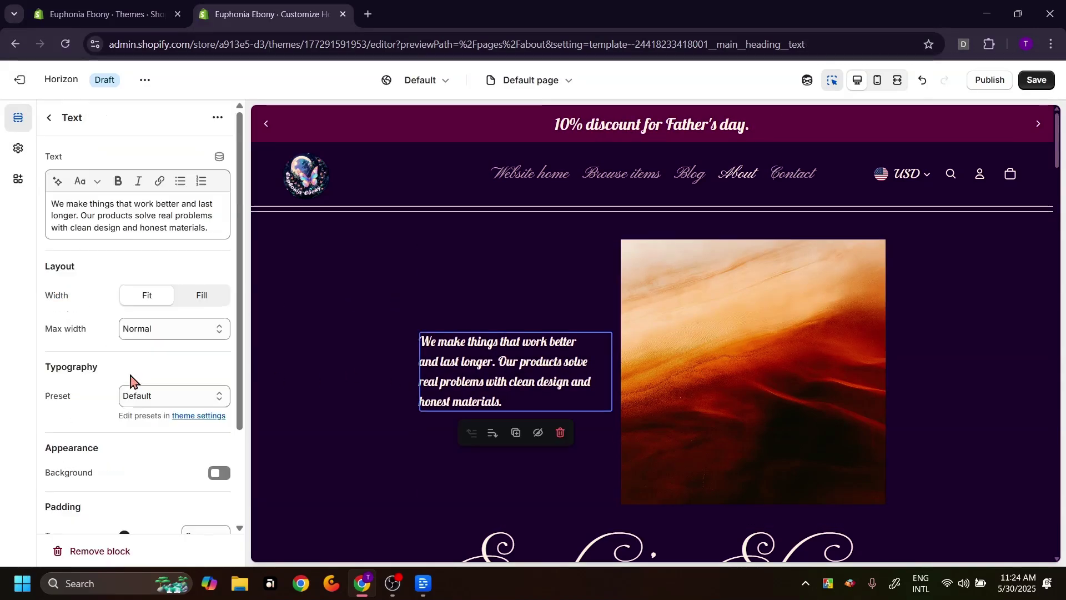
scroll(241, 407, down, 2)
click(191, 315)
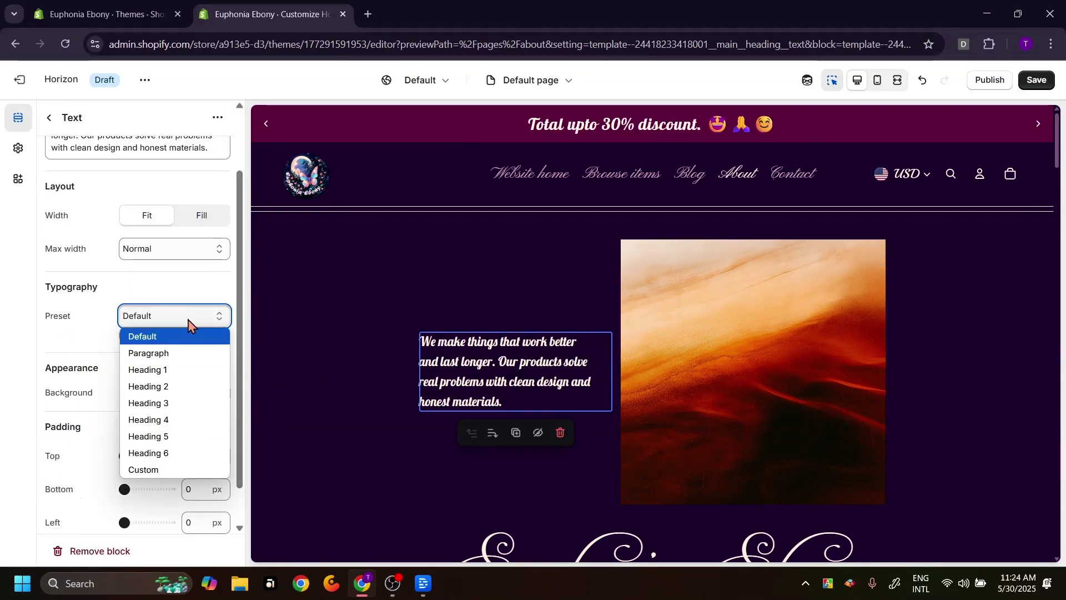
click(186, 386)
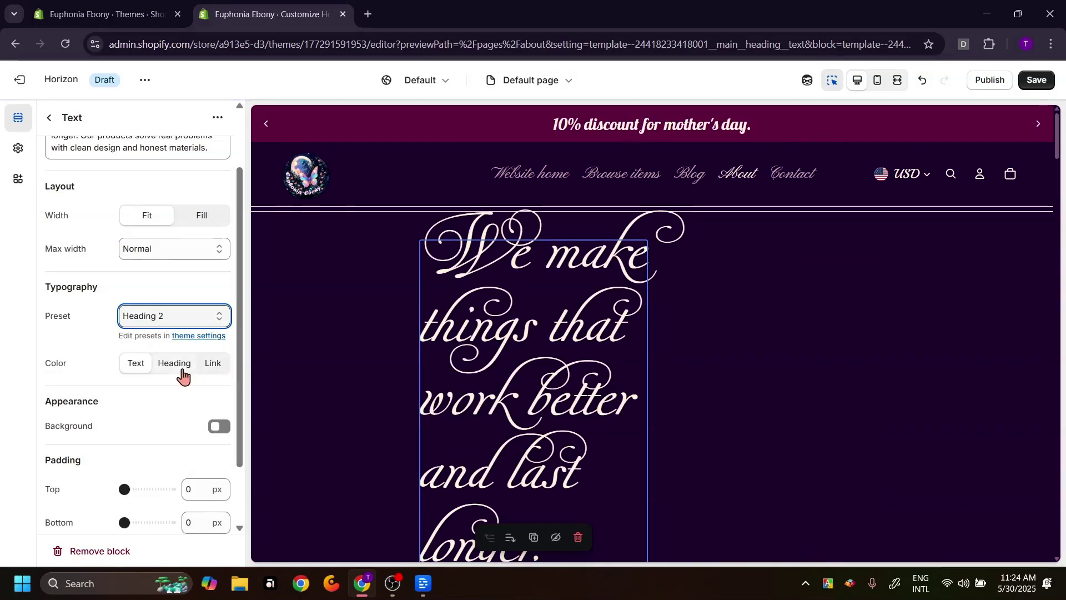
Replace the default wording of the group's text block with "Euphinia Ebony"
scroll(240, 352, up, 2)
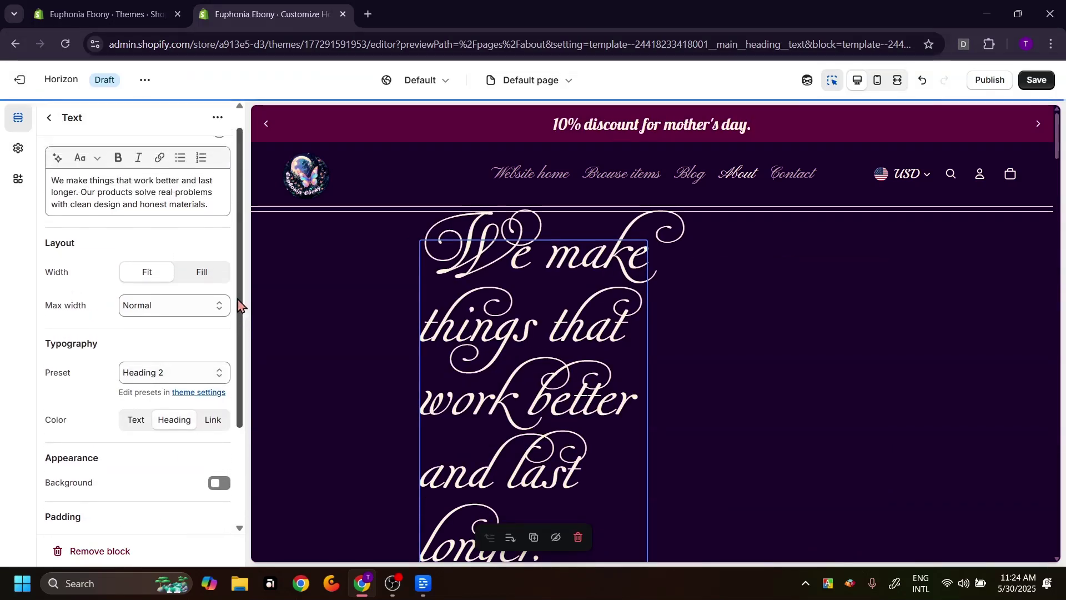
drag(214, 228, 46, 207)
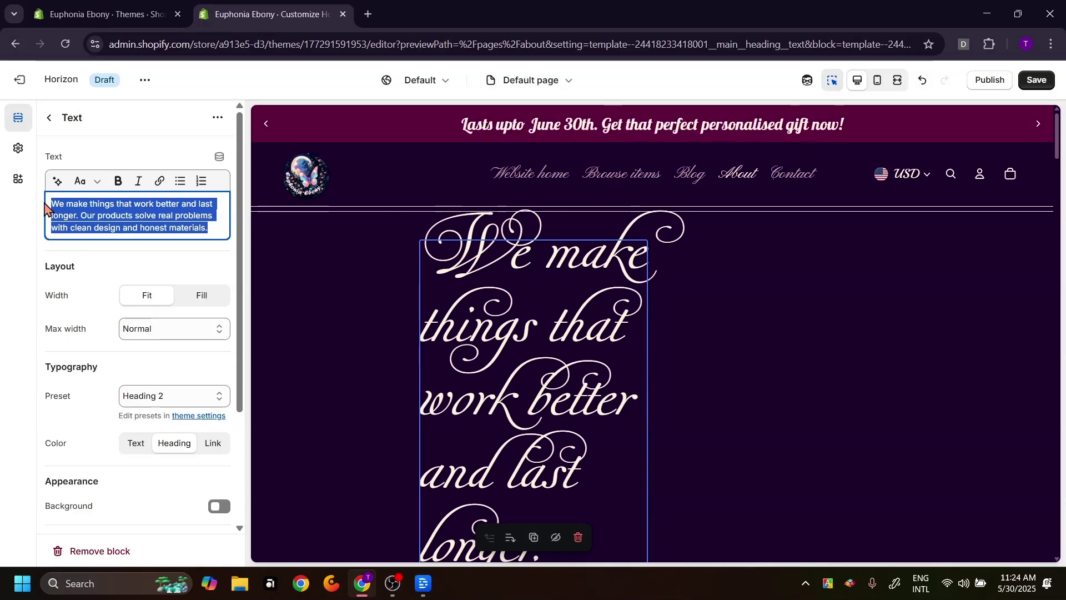
text(Euphinia)
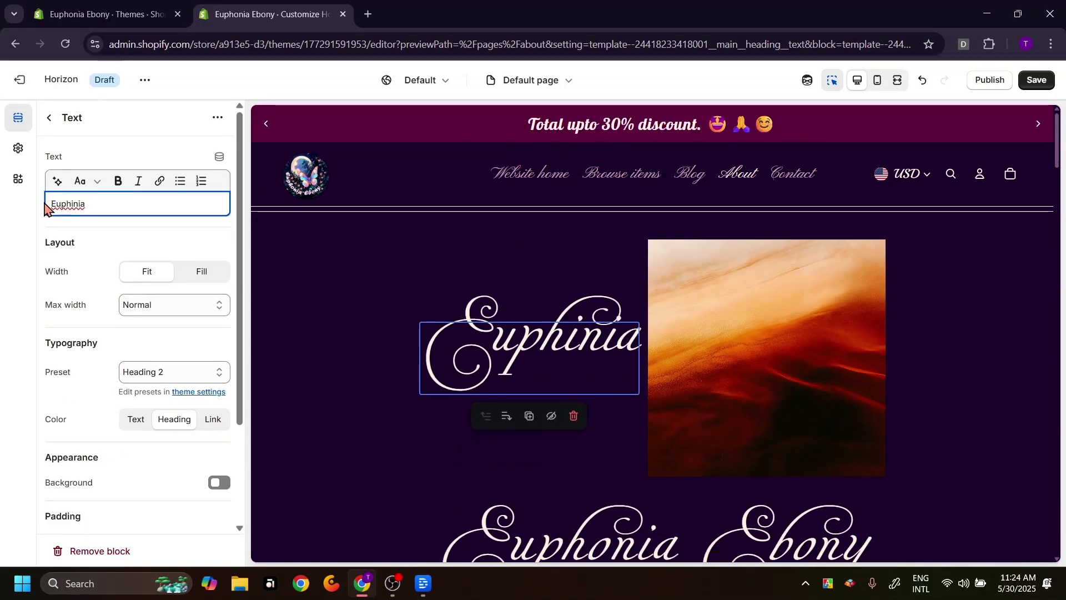
text(Ebony)
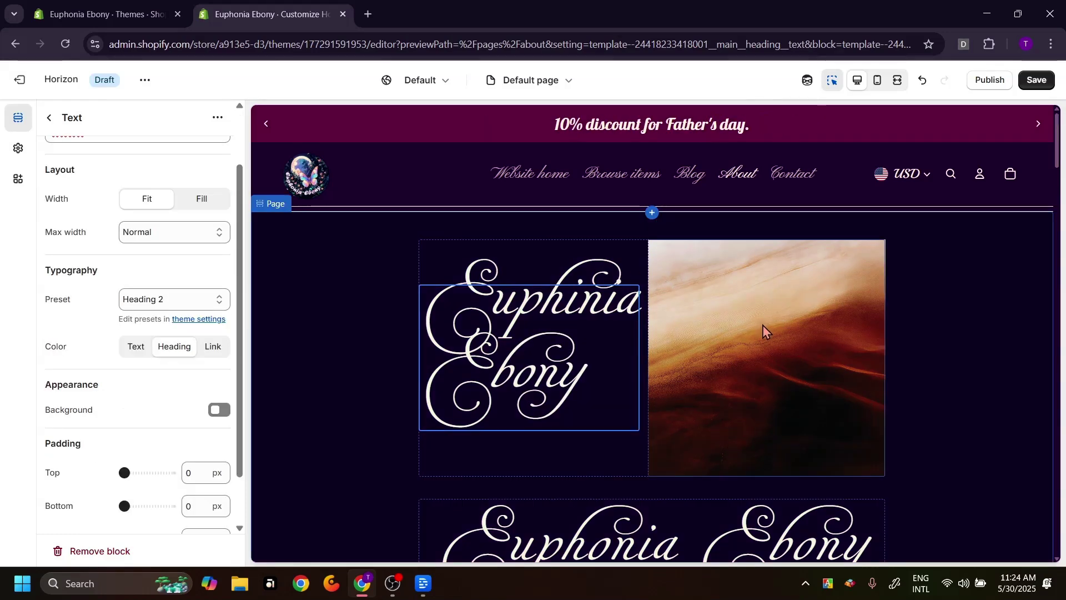
Set the group's image block to the round Euphonia Ebony butterfly logo from the store's image files
click(764, 327)
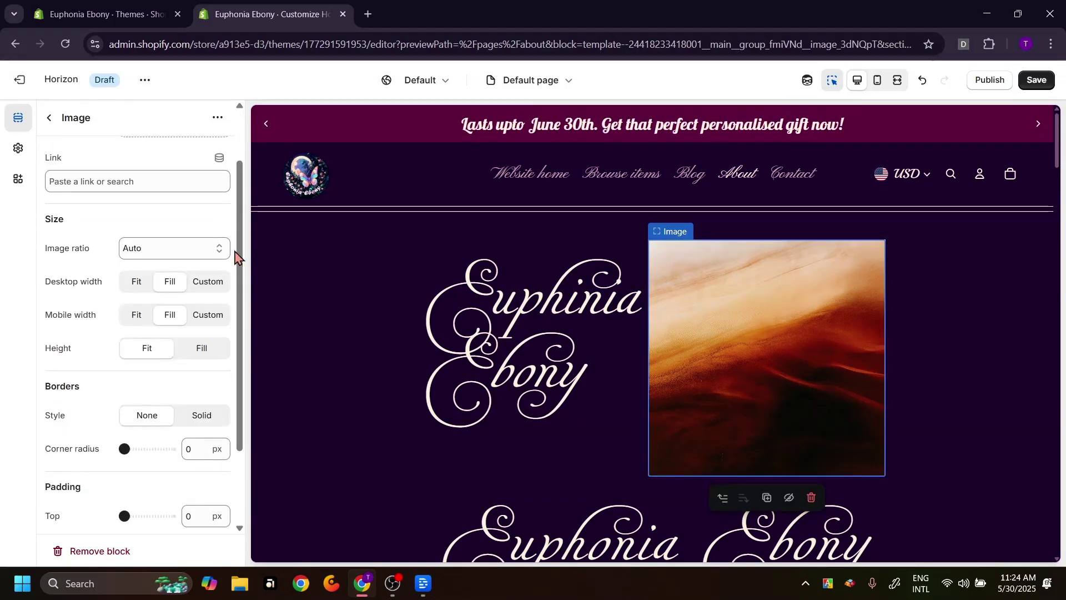
scroll(176, 321, up, 2)
click(165, 170)
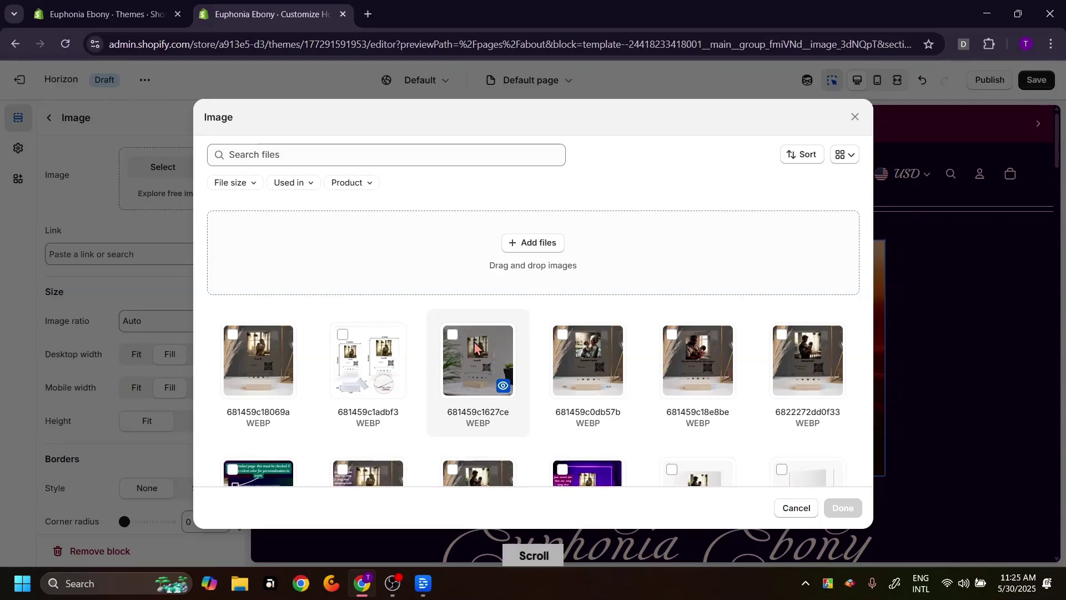
click(1038, 297)
Remove the old centred Euphonia Ebony text block below the group
click(443, 419)
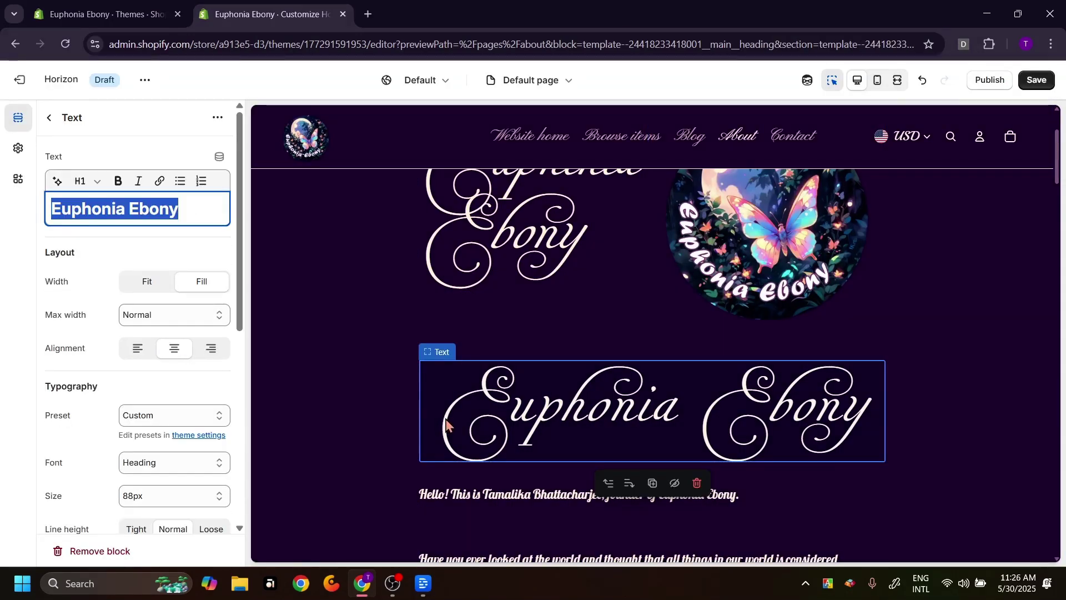
click(217, 117)
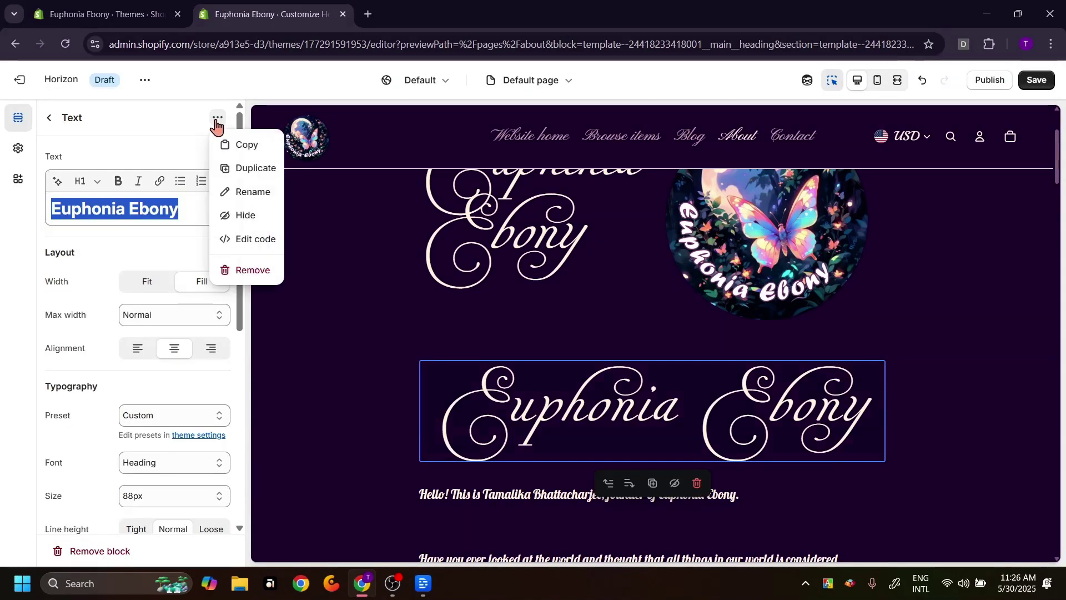
click(244, 273)
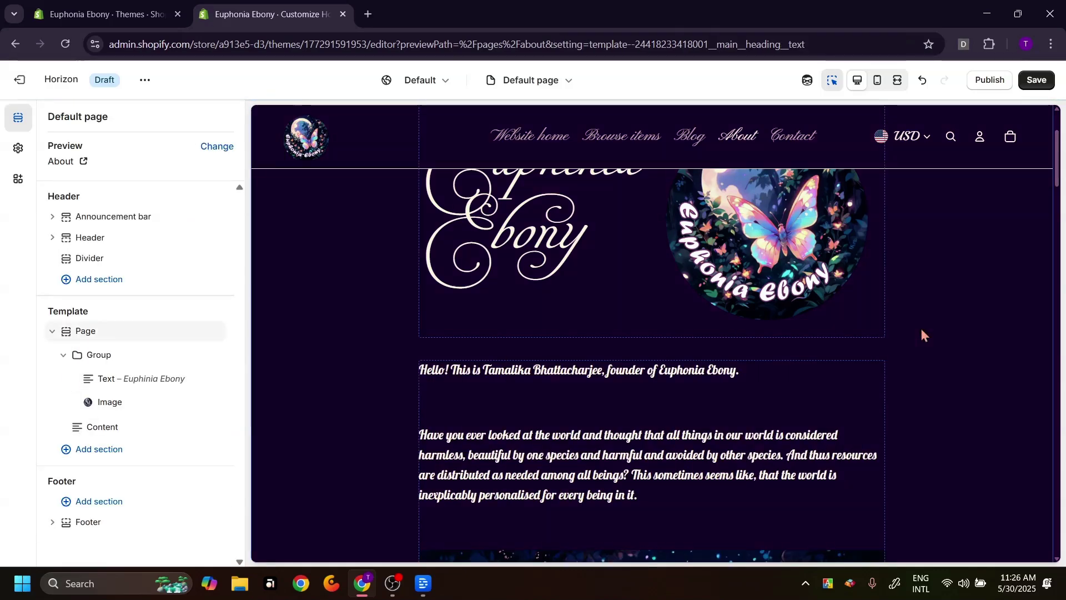
Try moving the group's image block ahead of its text block, and restore the order with the text first
click(794, 277)
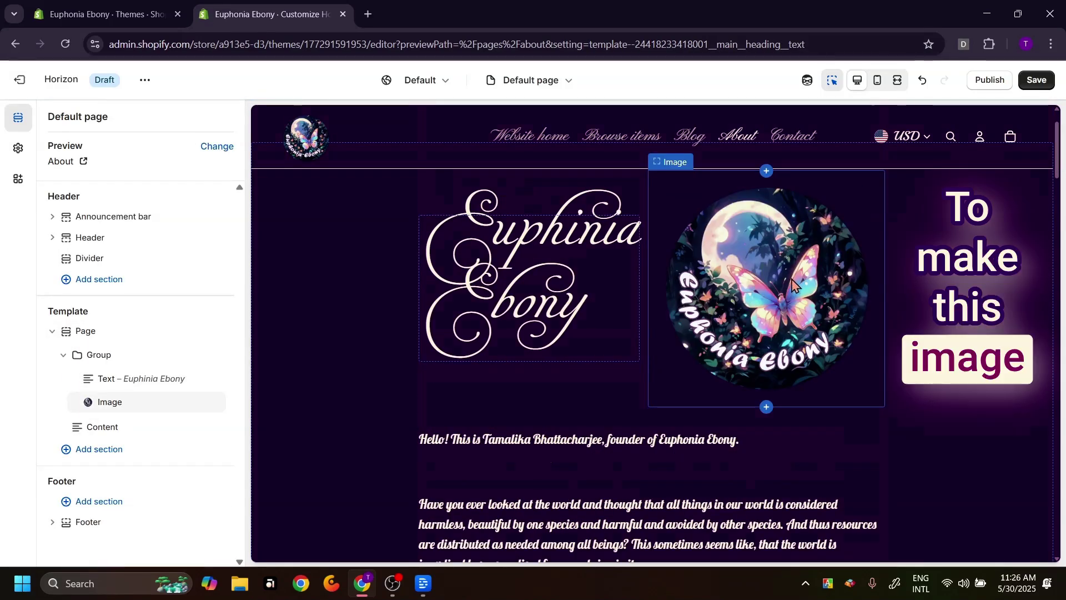
click(456, 286)
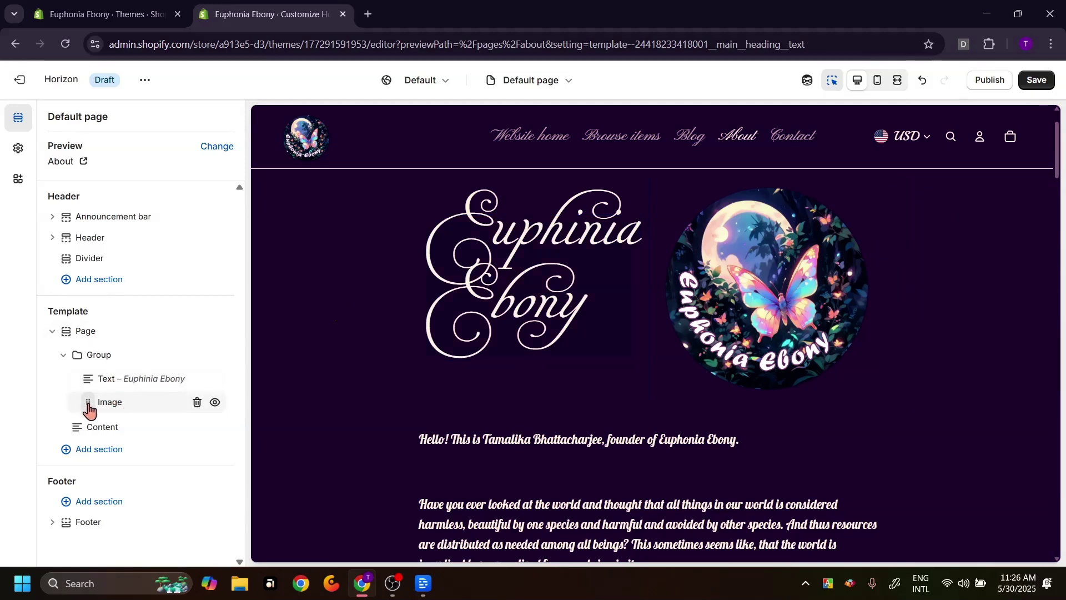
mouse_move(87, 400)
mouse_down()
mouse_move(87, 373)
mouse_move(99, 399)
mouse_up()
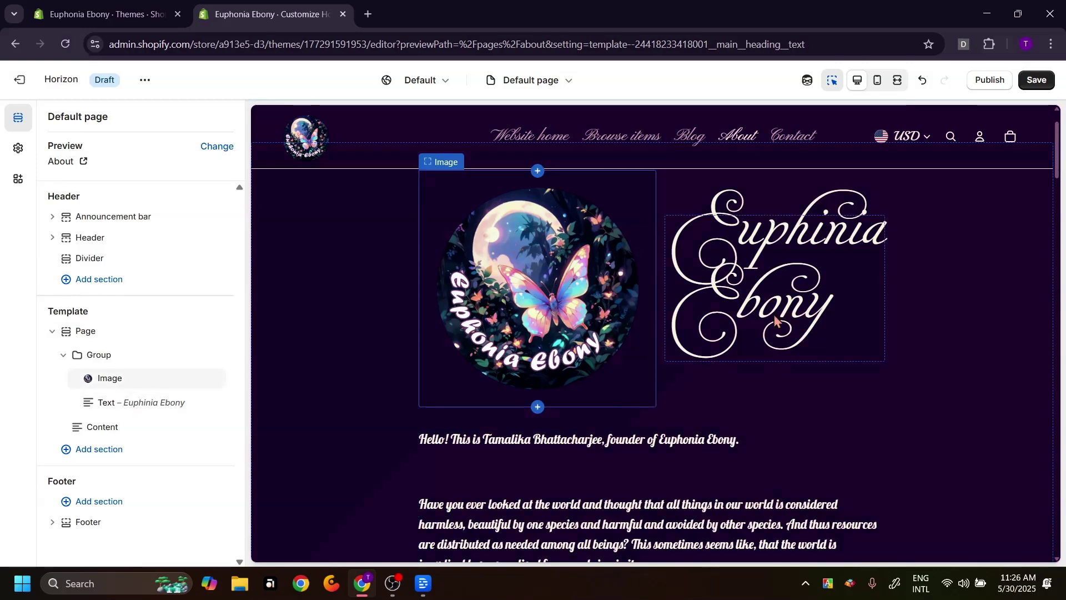
drag(87, 404, 91, 376)
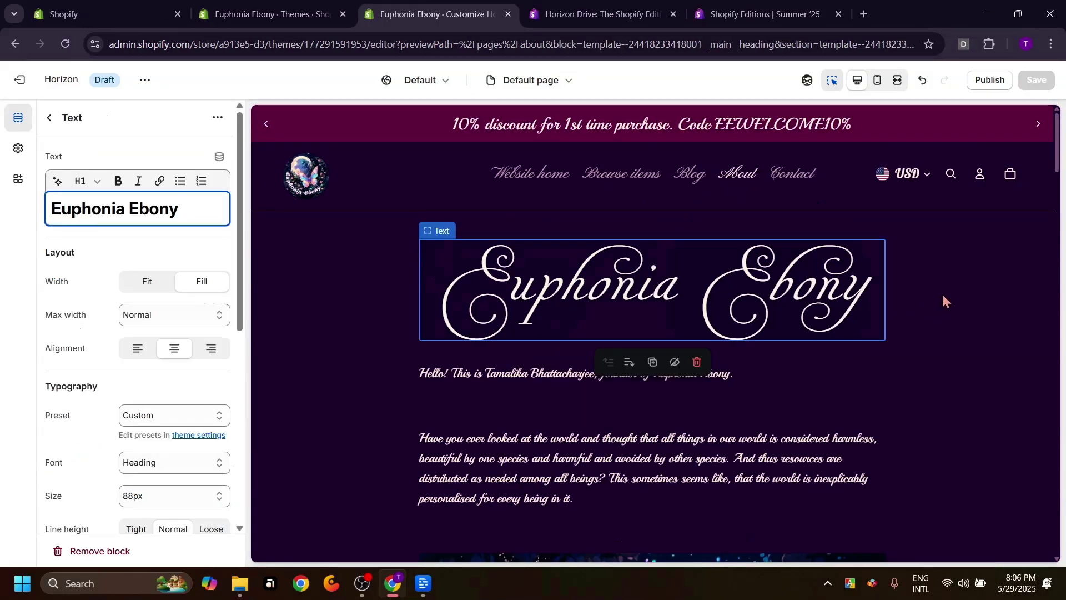
click(987, 294)
scroll(987, 294, down, 10)
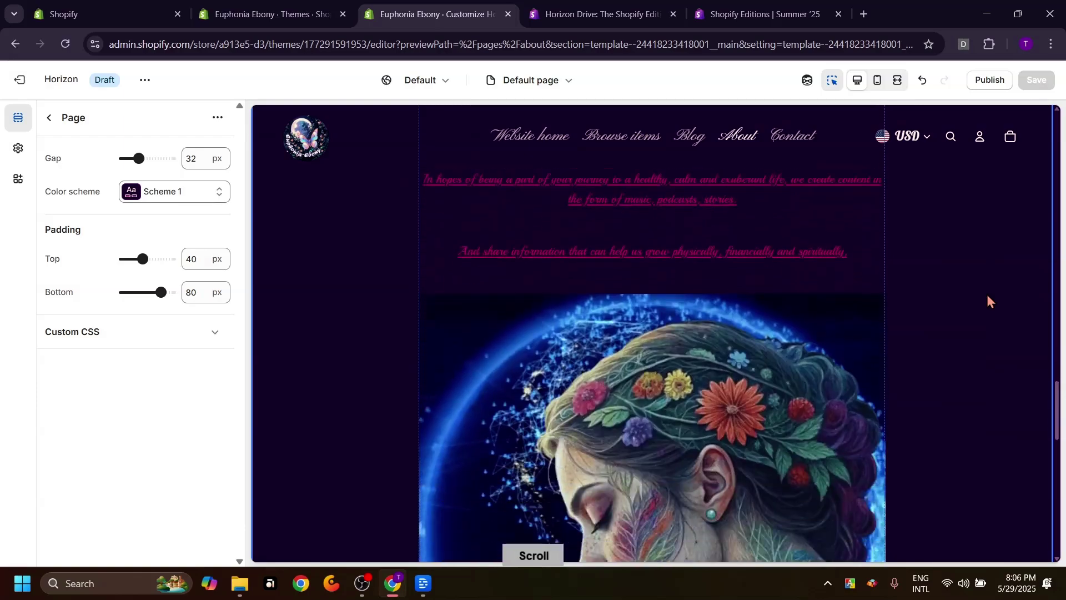
scroll(987, 294, down, 10)
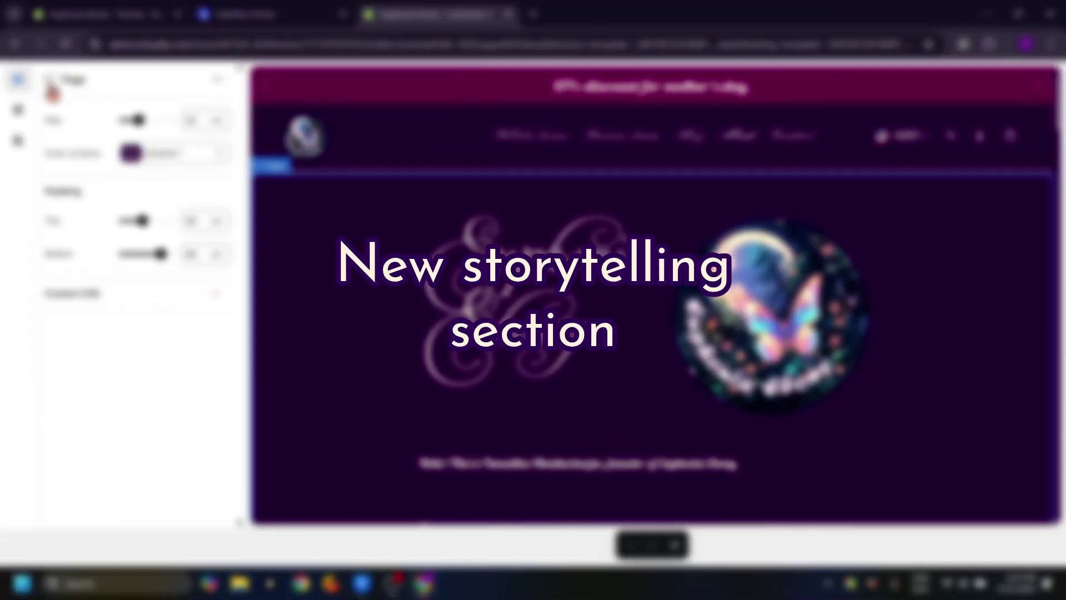
Add an Image with text storytelling section to the About page template and move it above the Page section
click(50, 83)
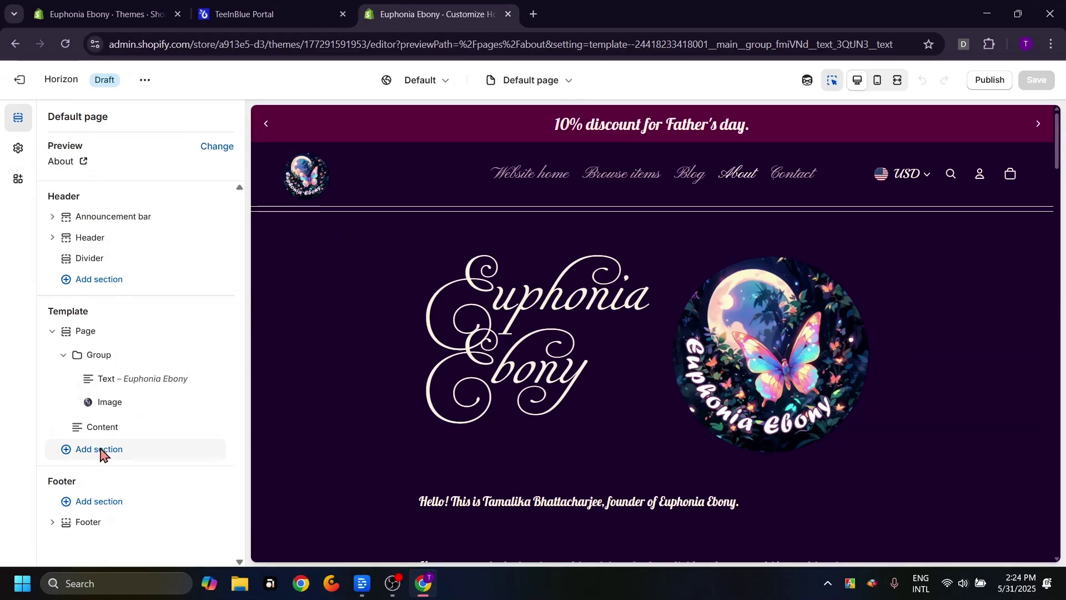
click(100, 451)
drag(411, 345, 417, 552)
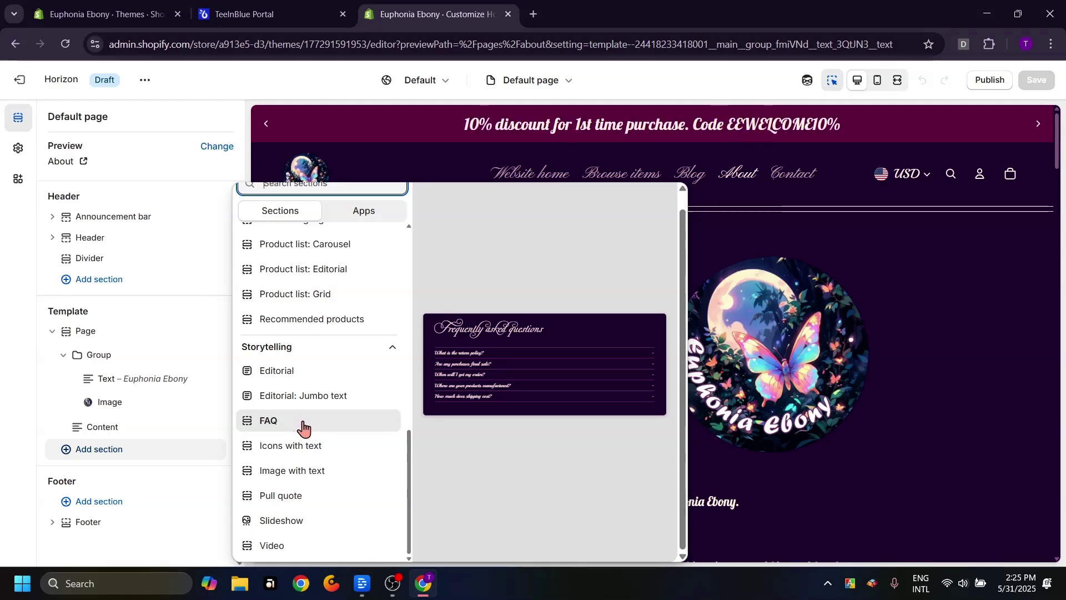
click(307, 471)
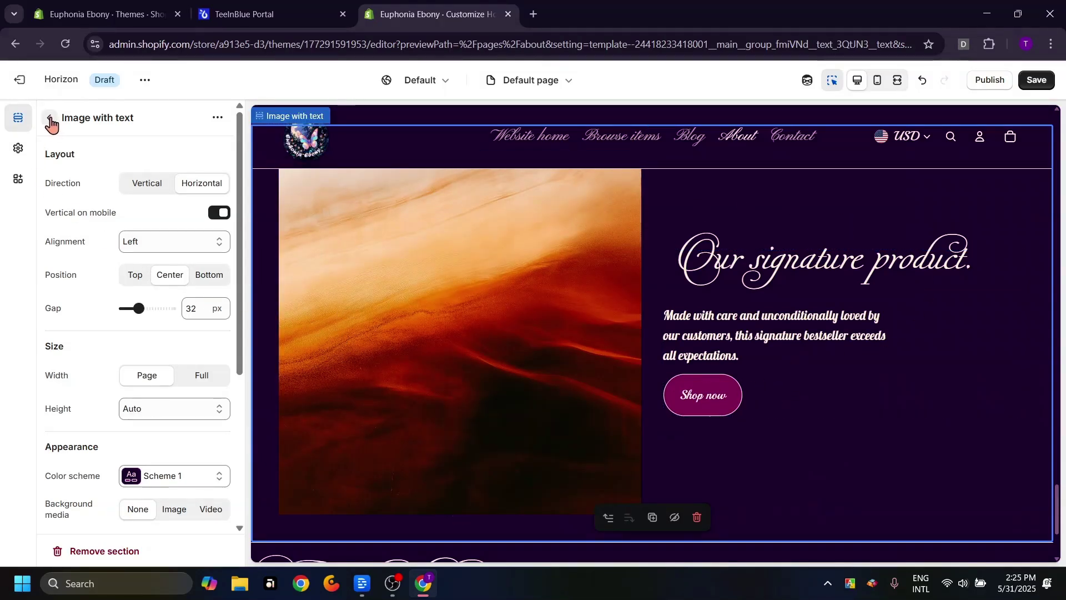
click(50, 119)
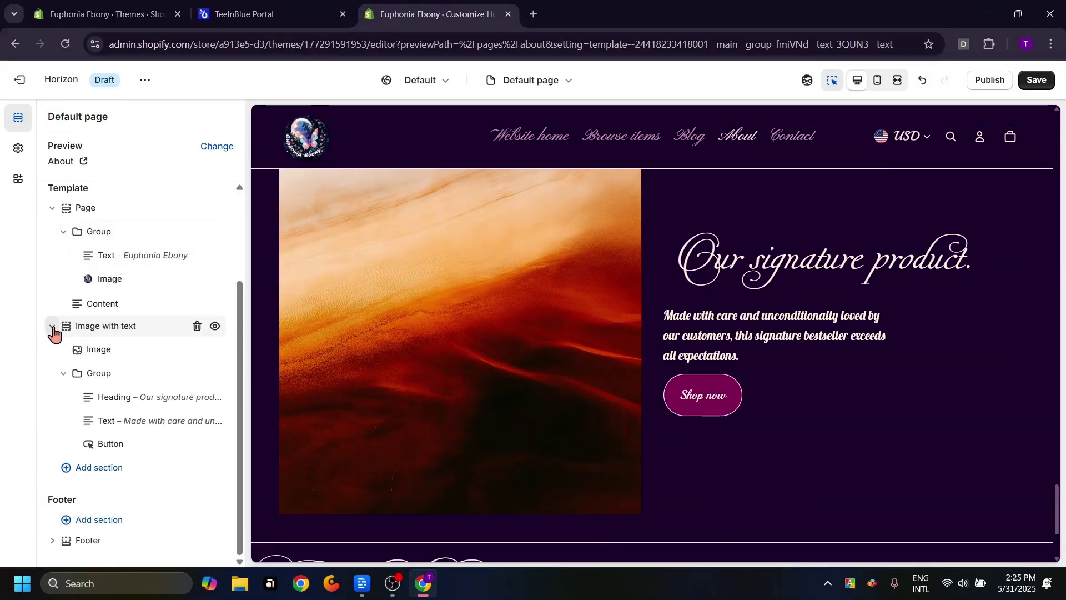
mouse_move(53, 331)
mouse_down()
mouse_move(62, 217)
mouse_move(69, 323)
mouse_up()
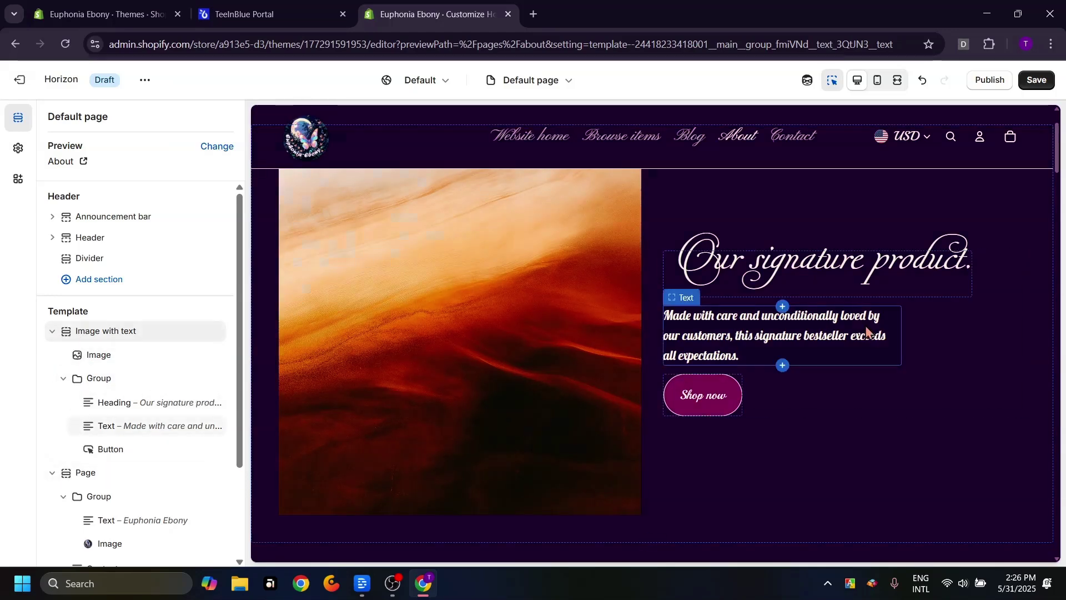
Try the Vertical direction and Full width on the Image with text section, restoring Horizontal direction and Page width
click(119, 332)
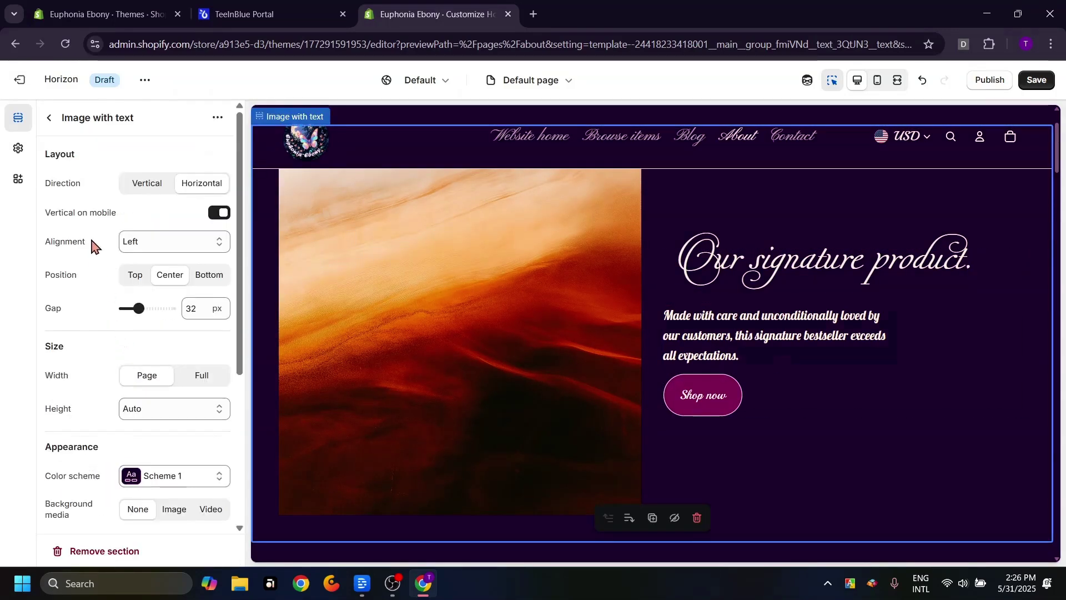
click(150, 182)
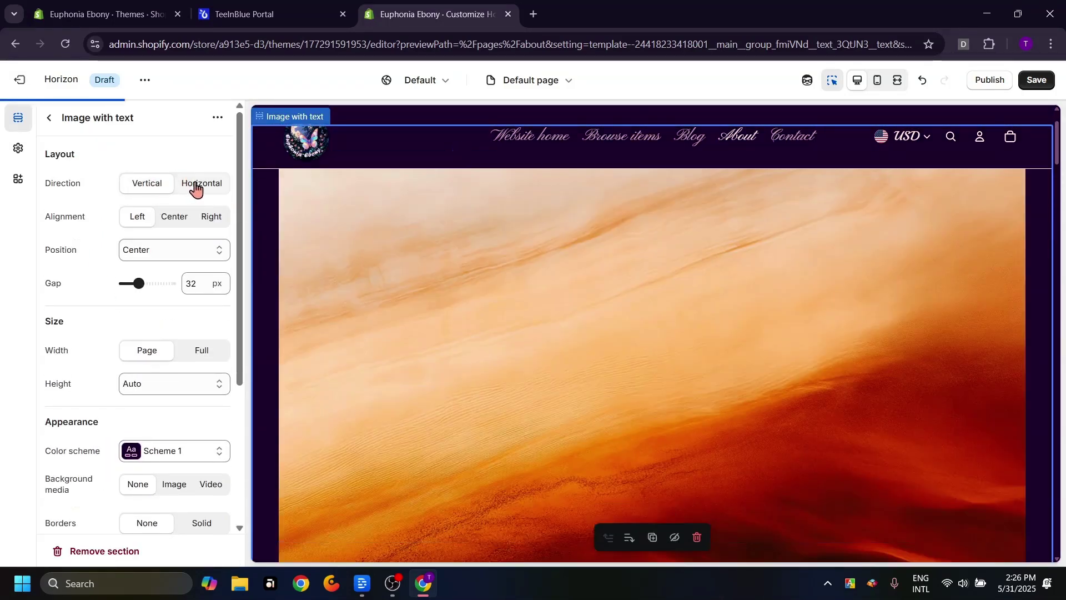
click(197, 186)
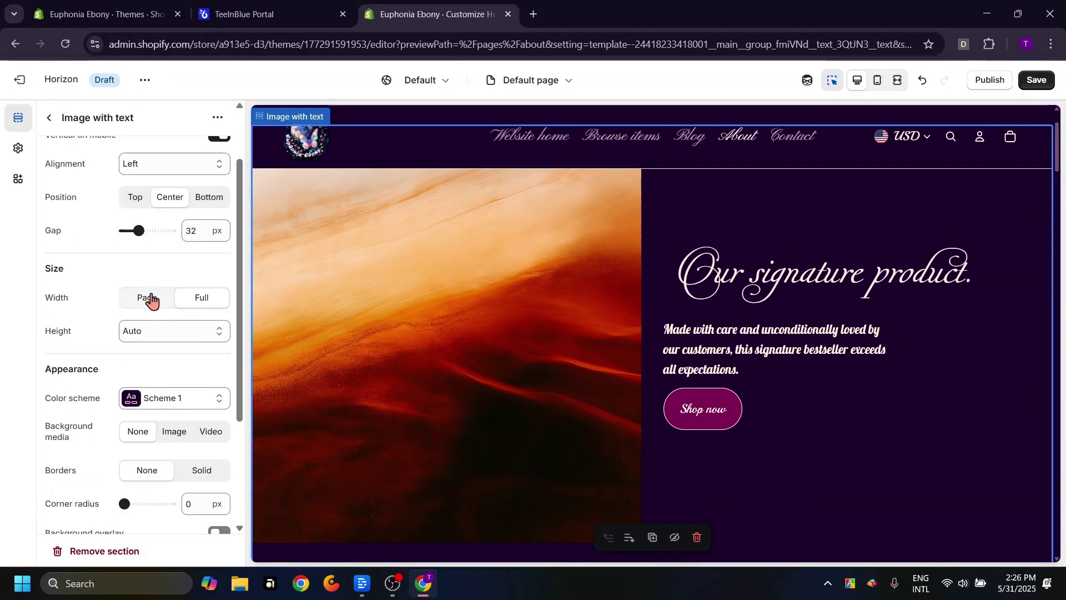
click(149, 297)
click(164, 359)
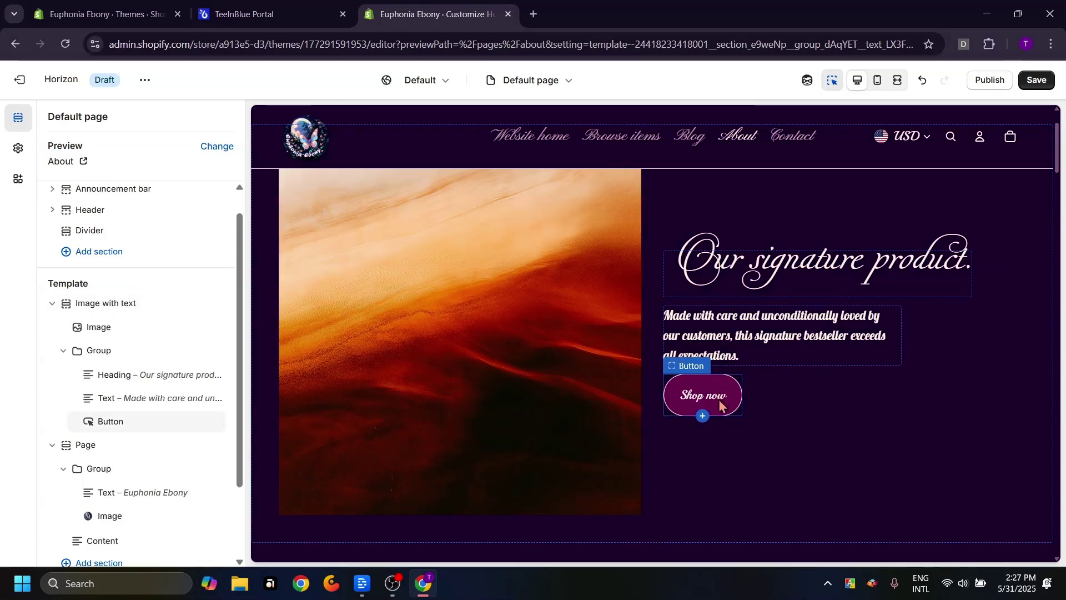
Check the Shop now button's settings and change the Image with text section's heading to "Euphonia Ebony"
click(106, 422)
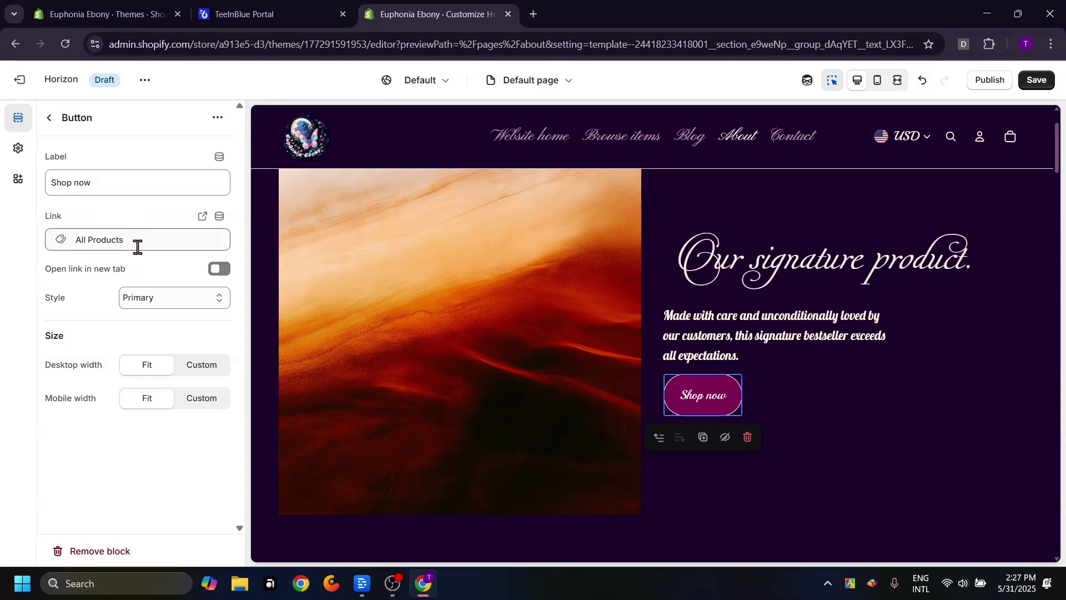
click(48, 125)
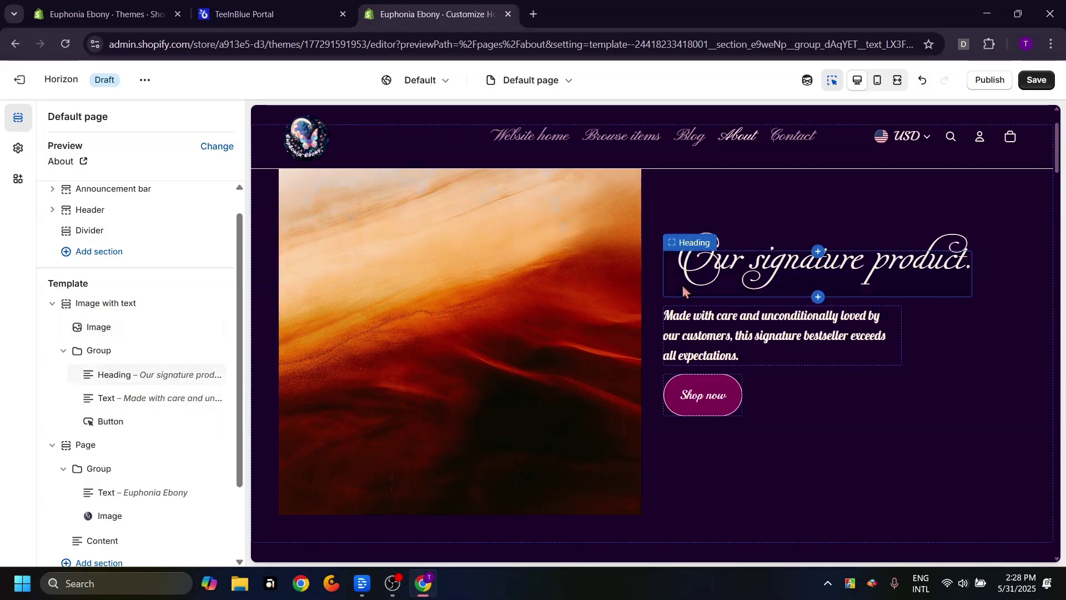
click(116, 375)
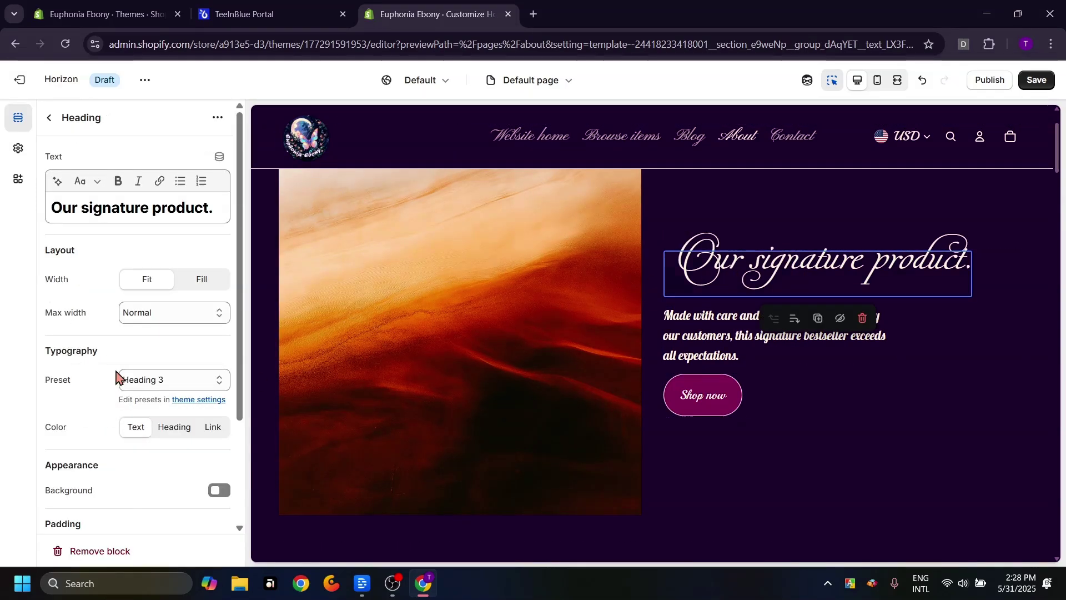
triple_click(139, 221)
text(Euph)
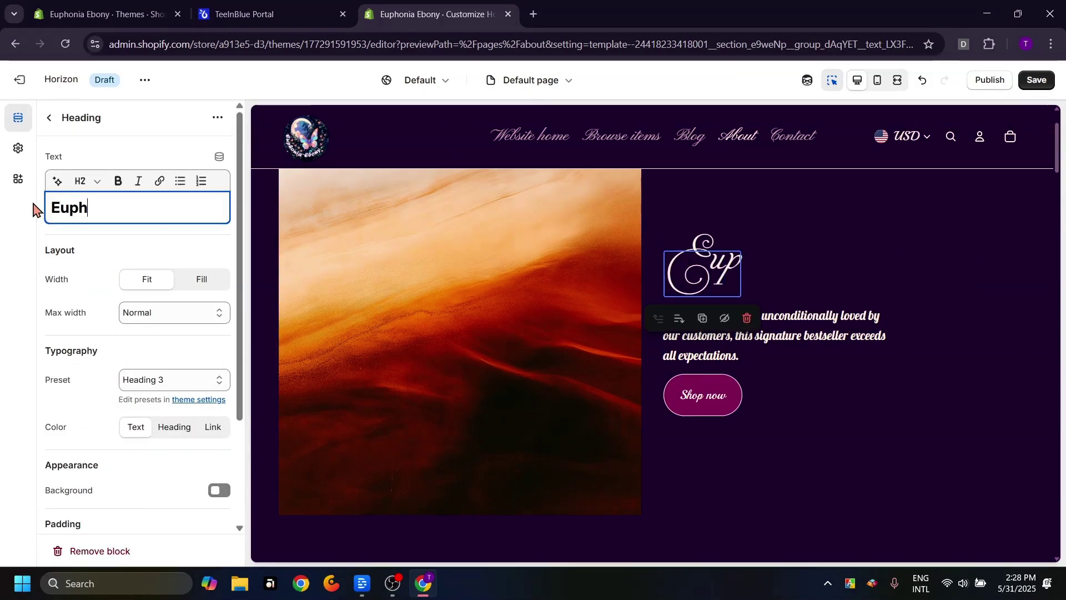
text(onia Ebony)
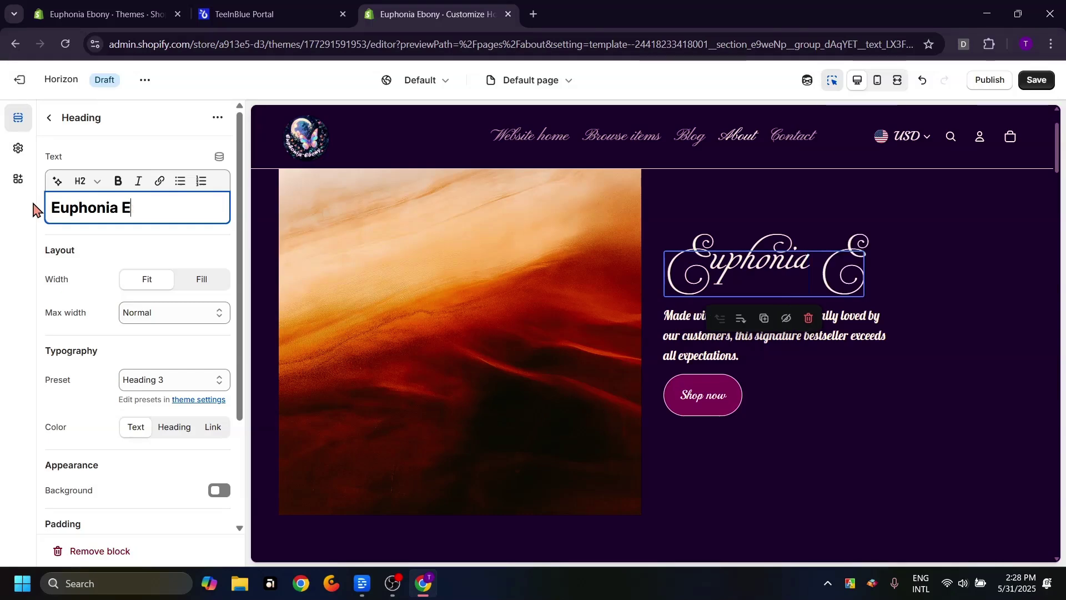
click(49, 117)
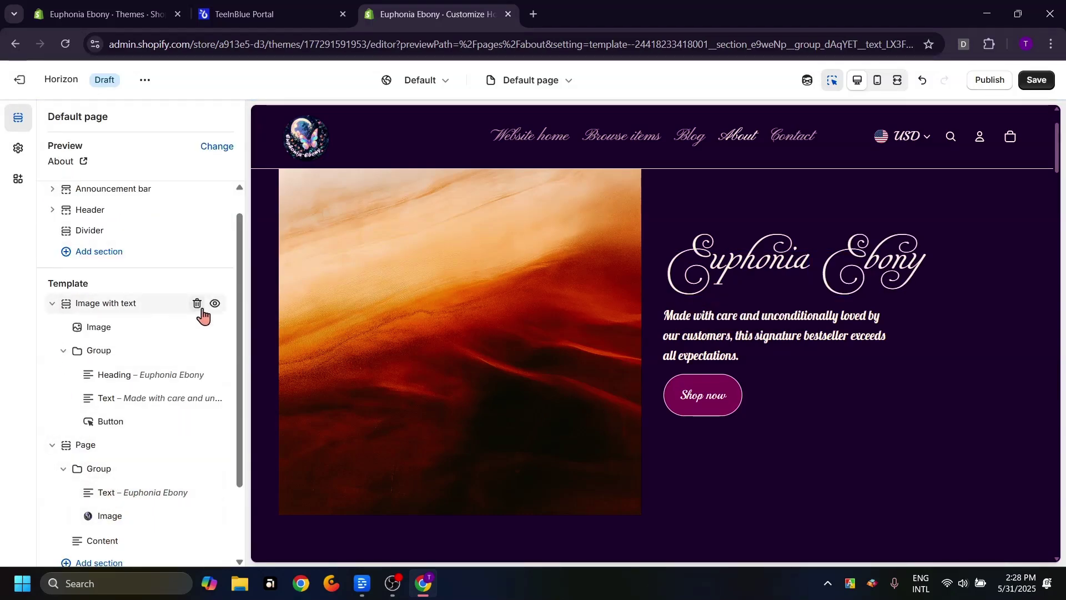
Look through the blocks available for the Page section for an Image with text option
drag(240, 310, 242, 383)
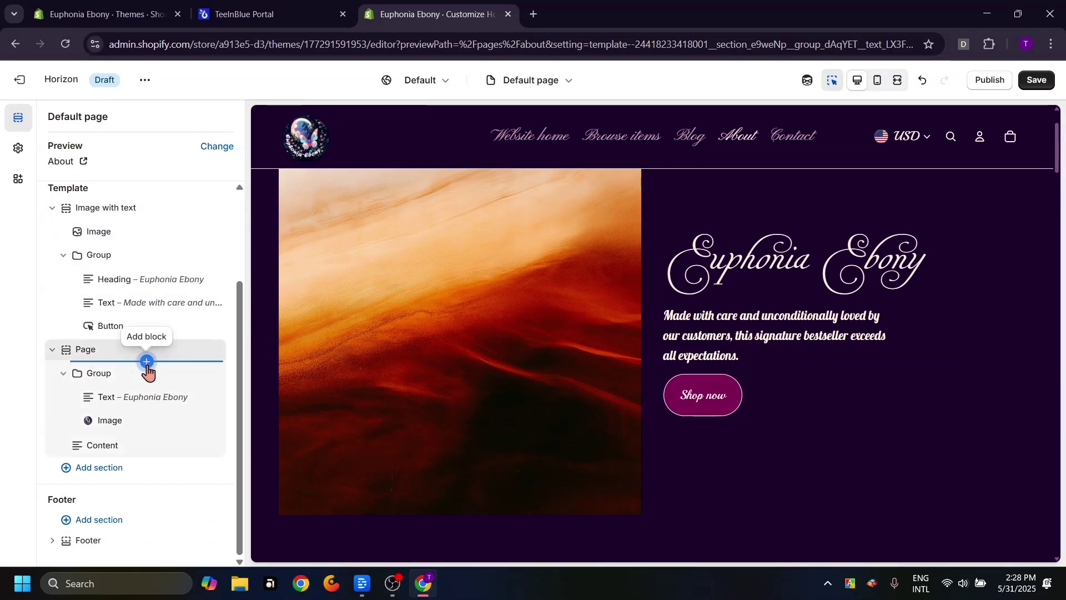
click(146, 362)
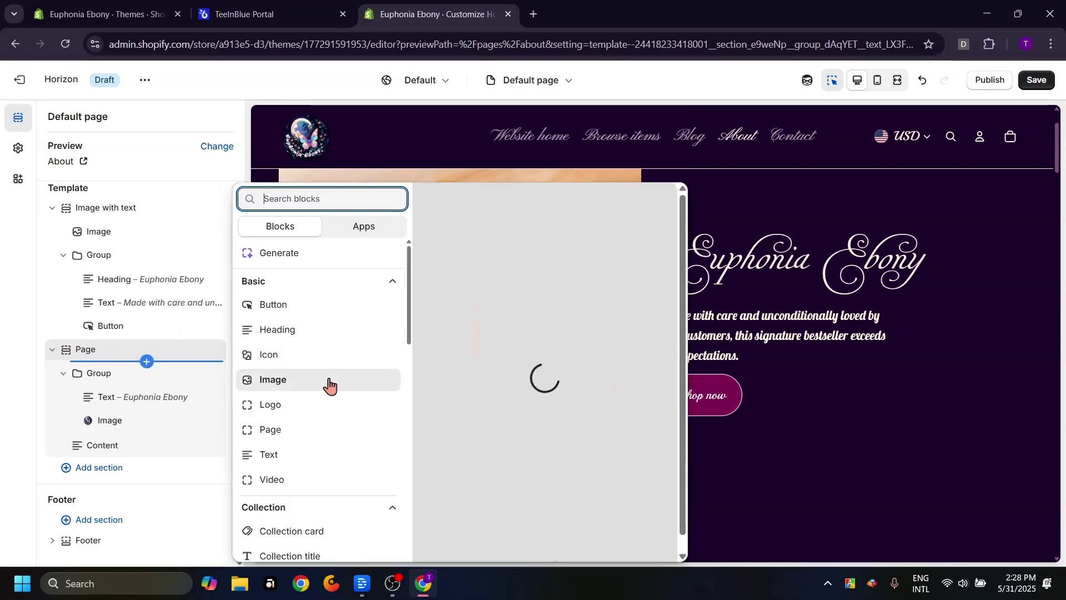
mouse_move(412, 300)
mouse_down()
mouse_move(423, 469)
mouse_move(405, 555)
mouse_move(401, 286)
mouse_up()
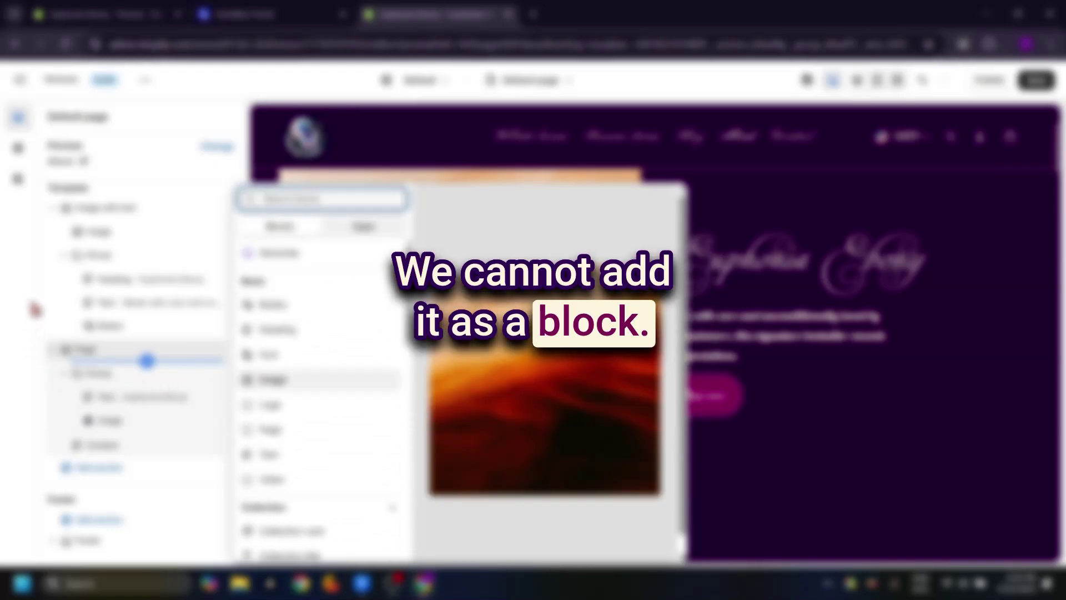
click(51, 309)
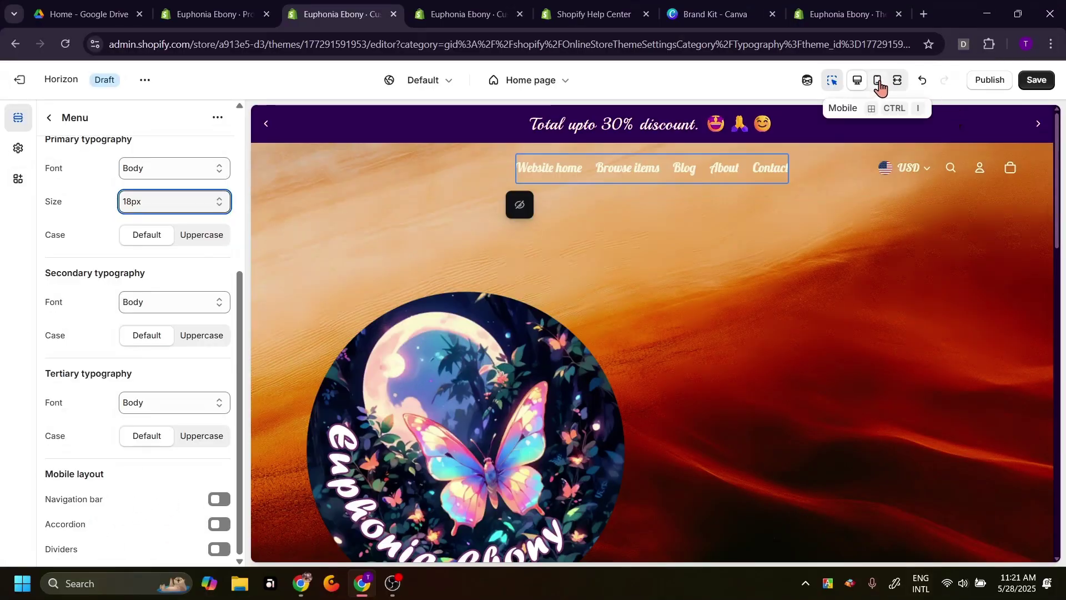
Switch the home page preview to the mobile view
click(879, 89)
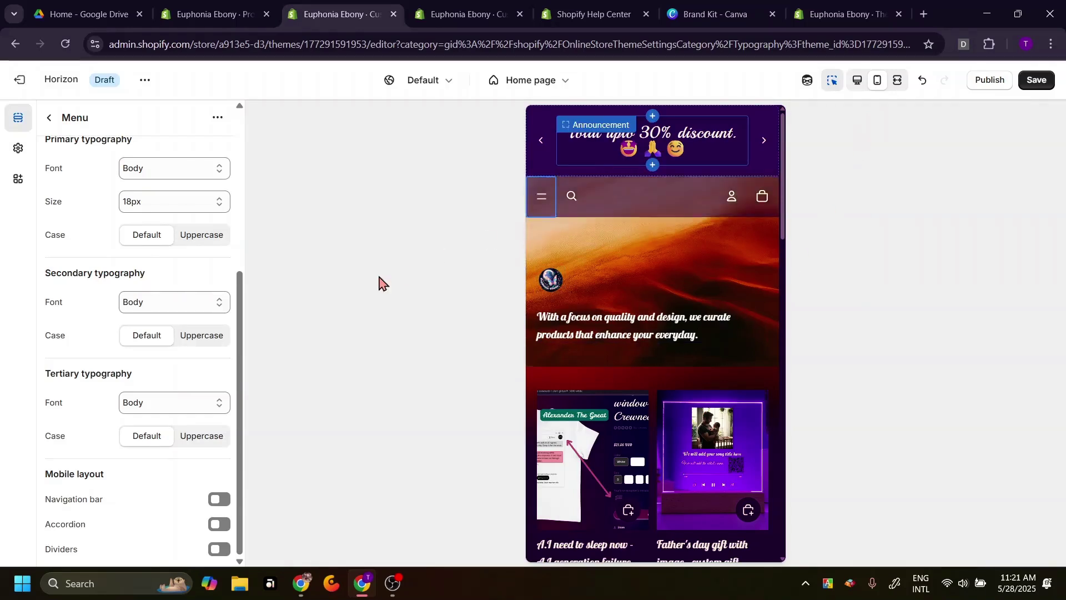
Try the menu's mobile Navigation bar and Accordion options, checking the opened menu drawer, and switch both options back off
click(220, 500)
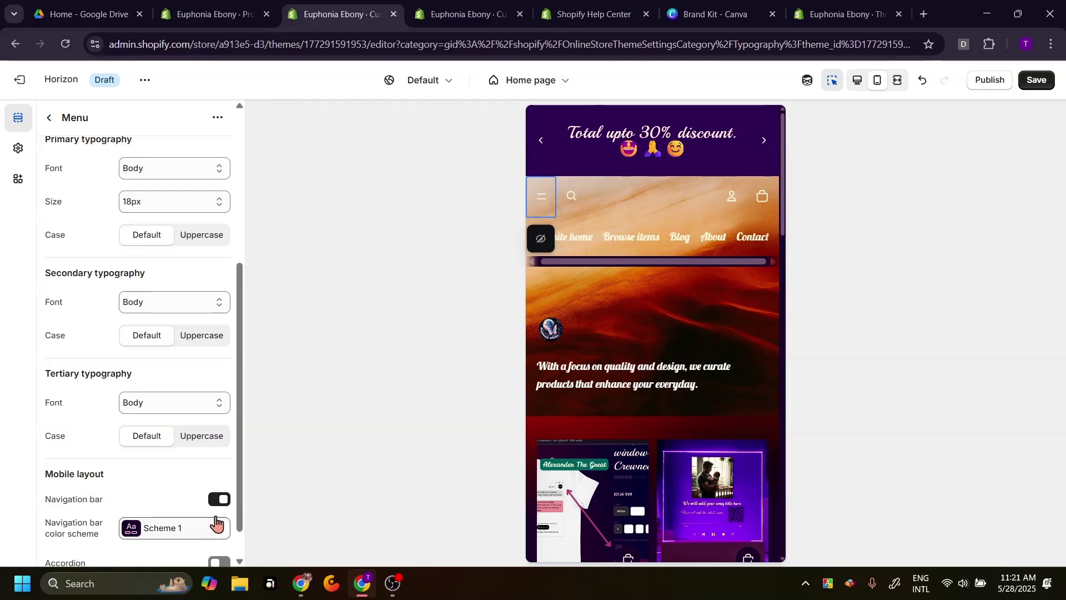
click(222, 501)
click(215, 527)
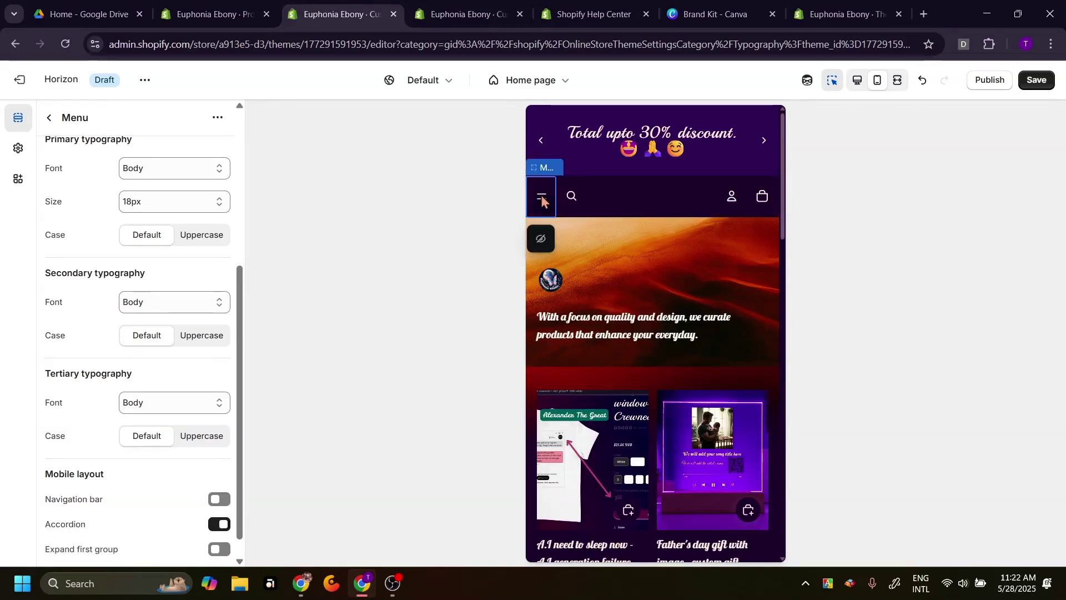
click(542, 200)
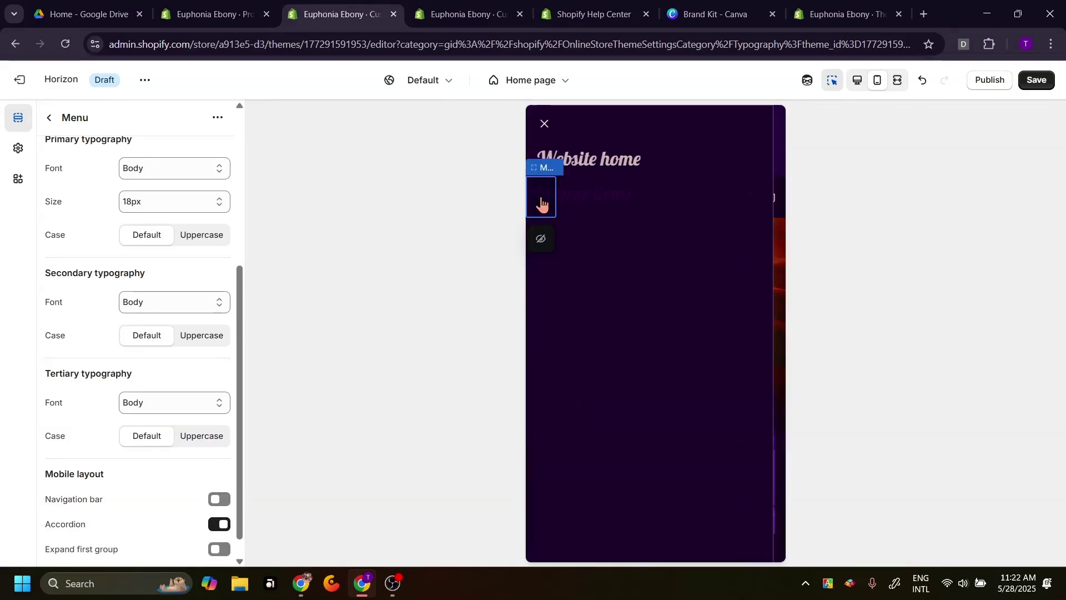
click(544, 124)
click(220, 524)
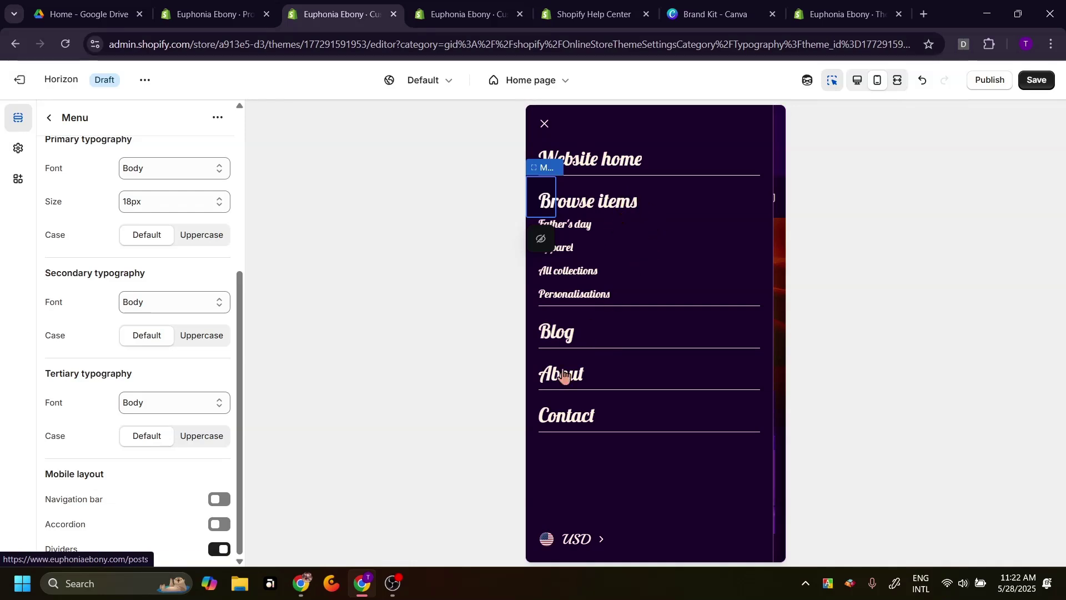
Switch off Dividers and turn on Accordion in the menu's mobile layout
click(219, 549)
click(218, 524)
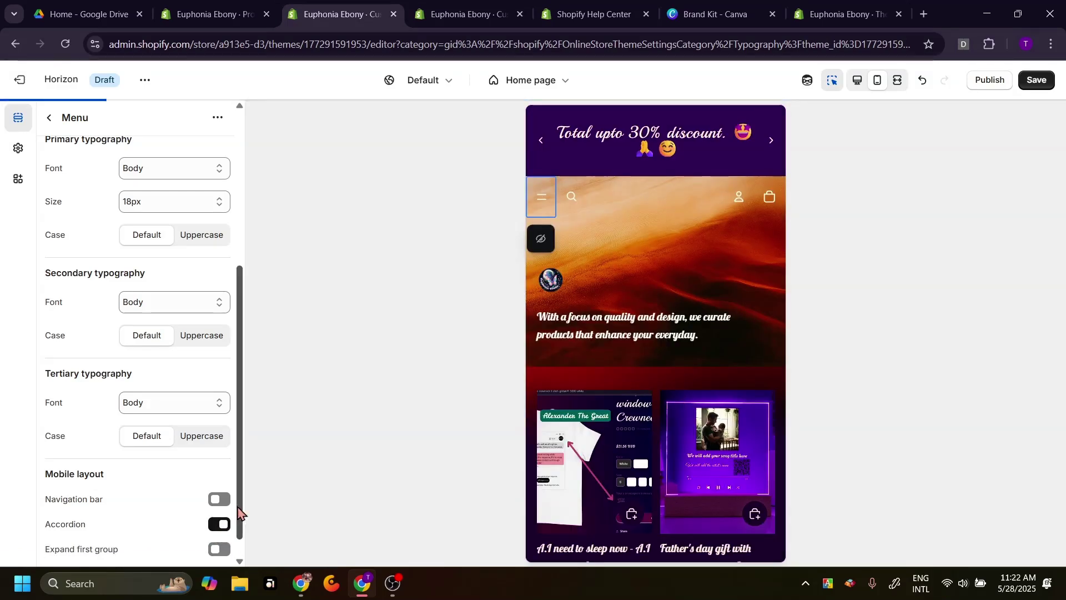
scroll(240, 445, down, 1)
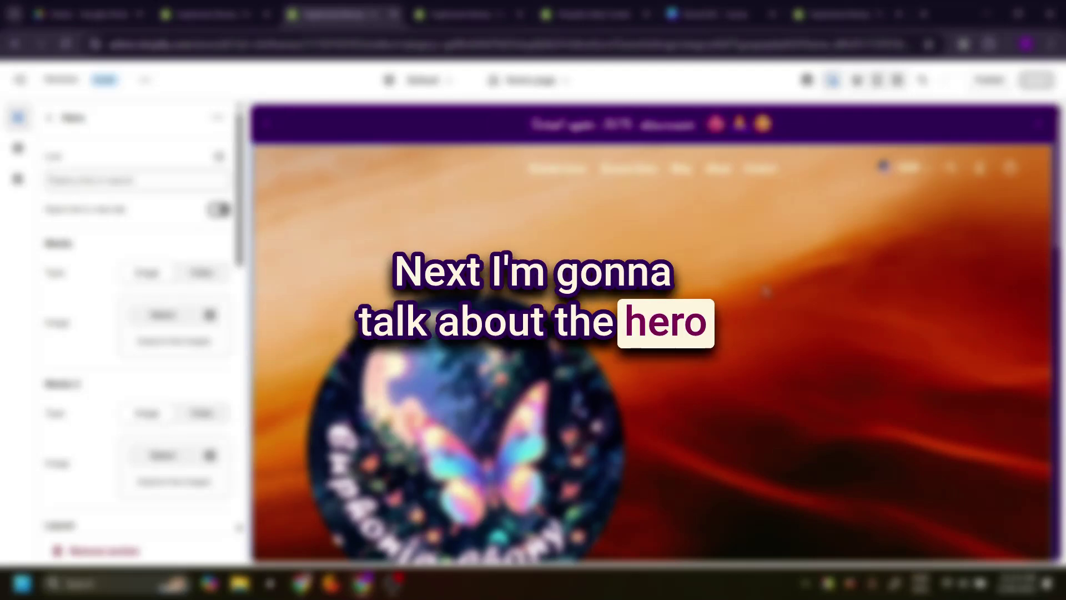
scroll(744, 355, down, 8)
scroll(655, 333, down, 4)
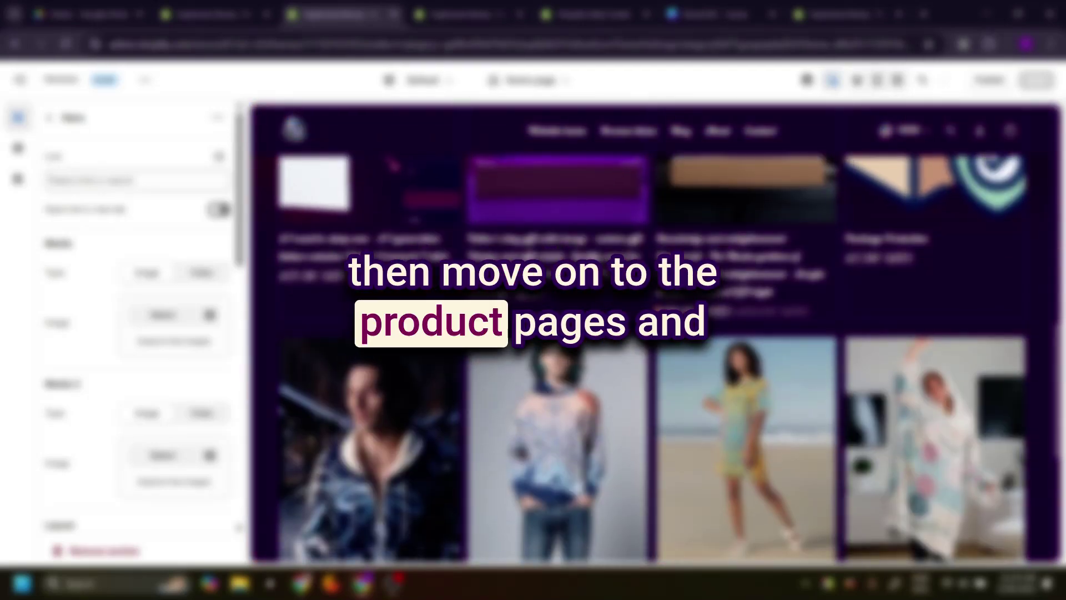